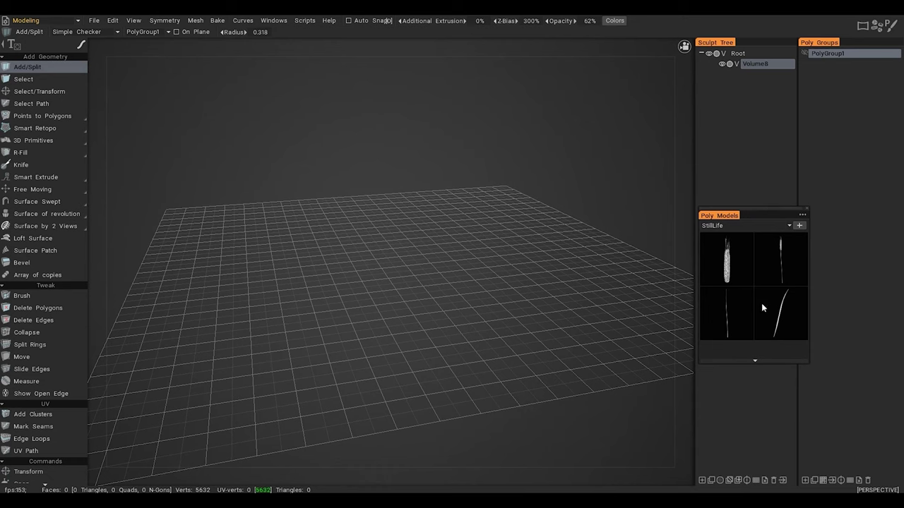
Step: Add a new poly group and start a vertical capsule primitive in it
{"action": "left_click", "coordinate": [808, 480]}
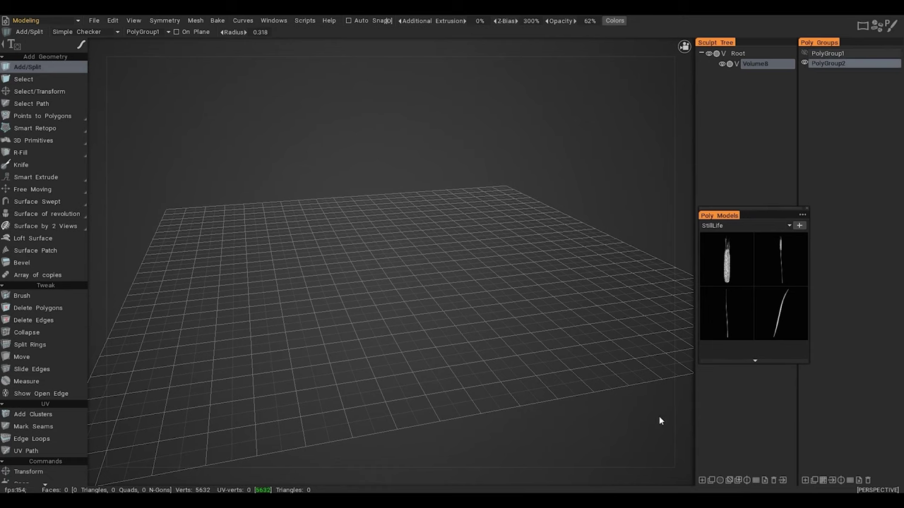
{"action": "key", "text": "space"}
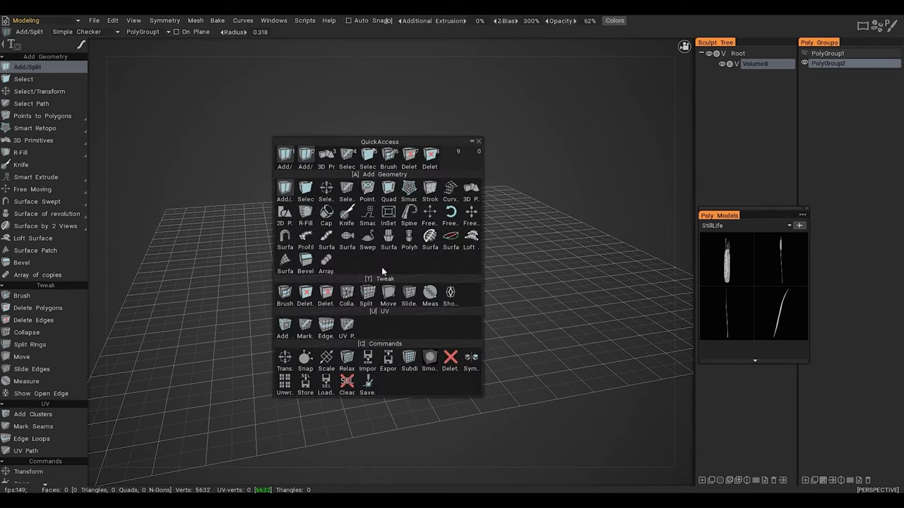
{"action": "left_click", "coordinate": [326, 155]}
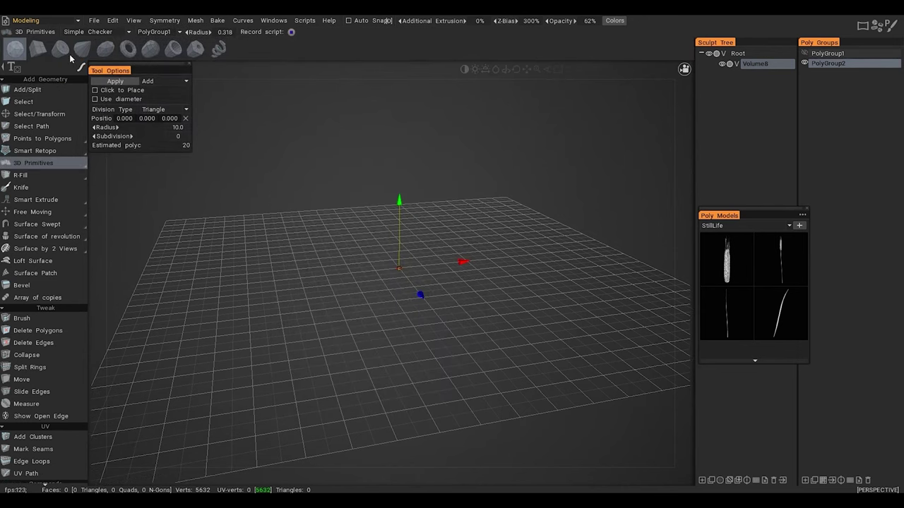
{"action": "left_click", "coordinate": [149, 48]}
{"action": "right_click_drag", "start_coordinate": [249, 185], "coordinate": [446, 244], "text": "alt"}
{"action": "left_click_drag", "start_coordinate": [446, 243], "coordinate": [381, 309], "text": "alt"}
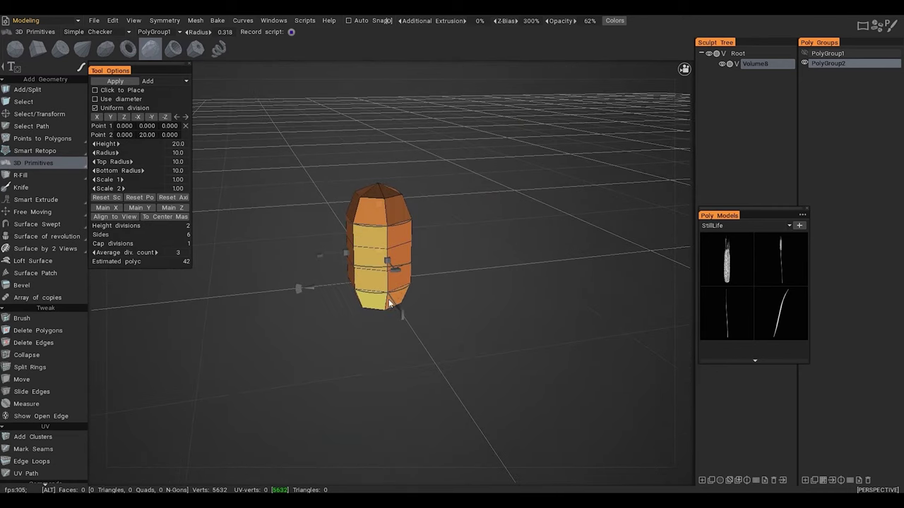
Step: Give the capsule a radius of 22, 17 sides and 4 cap divisions with uniform division off, and create its mesh
{"action": "left_click_drag", "start_coordinate": [422, 262], "coordinate": [474, 273]}
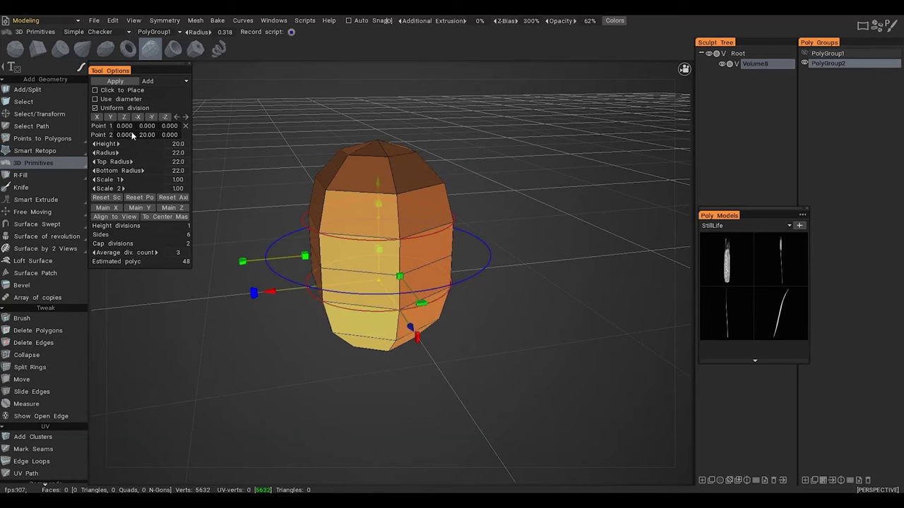
{"action": "left_click_drag", "start_coordinate": [129, 252], "coordinate": [142, 252]}
{"action": "left_click", "coordinate": [95, 108]}
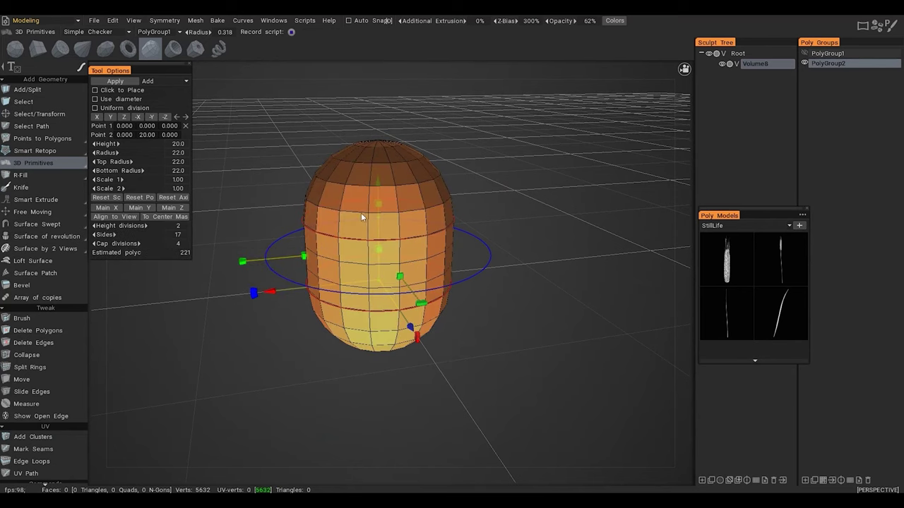
{"action": "left_click_drag", "start_coordinate": [361, 213], "coordinate": [346, 203], "text": "alt+shift"}
{"action": "right_click_drag", "start_coordinate": [367, 208], "coordinate": [451, 250], "text": "alt"}
{"action": "middle_click_drag", "start_coordinate": [451, 250], "coordinate": [444, 267], "text": "alt"}
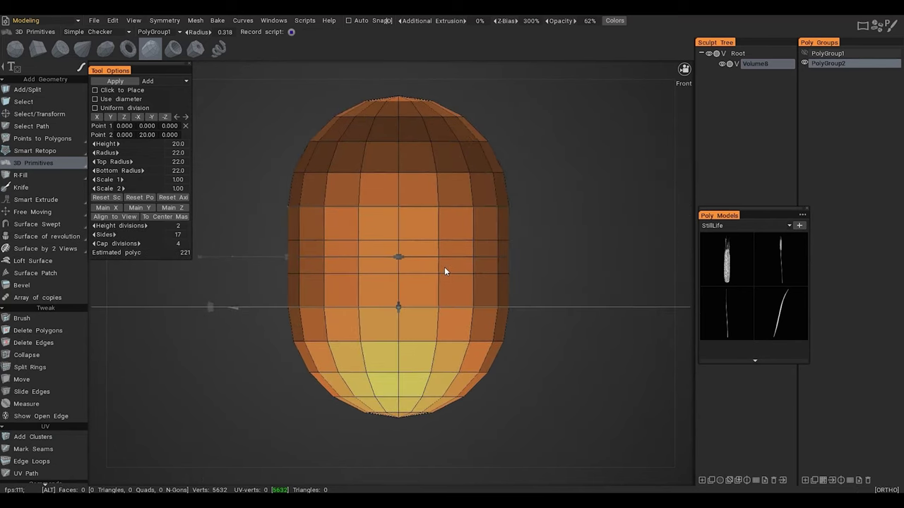
{"action": "key", "text": "Return"}
Step: Delete all the capsule faces above its lower rounded end to leave an open bowl shape
{"action": "key", "text": "space"}
{"action": "left_click", "coordinate": [296, 176]}
{"action": "left_click_drag", "start_coordinate": [240, 71], "coordinate": [591, 317]}
{"action": "left_click", "coordinate": [313, 32]}
{"action": "left_click_drag", "start_coordinate": [304, 162], "coordinate": [242, 212], "text": "alt"}
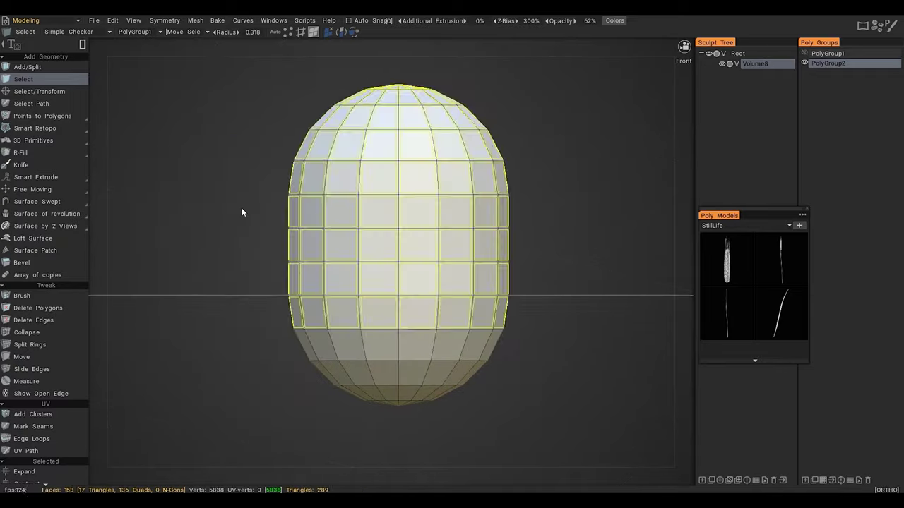
{"action": "key", "text": "Delete"}
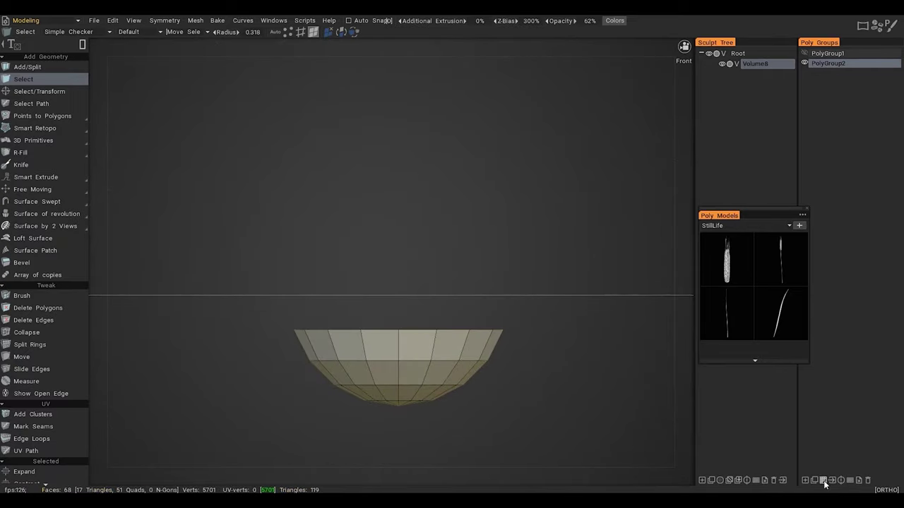
Step: Select the vertices at the bottom of the bowl and slightly adjust their height
{"action": "left_click", "coordinate": [823, 481]}
{"action": "left_click_drag", "start_coordinate": [393, 290], "coordinate": [435, 253]}
{"action": "middle_click_drag", "start_coordinate": [435, 251], "coordinate": [456, 257], "text": "alt"}
{"action": "right_click_drag", "start_coordinate": [456, 257], "coordinate": [503, 262], "text": "alt"}
{"action": "left_click", "coordinate": [320, 32]}
{"action": "left_click_drag", "start_coordinate": [300, 395], "coordinate": [433, 350]}
{"action": "left_click_drag", "start_coordinate": [390, 267], "coordinate": [390, 268]}
Step: Select all faces of the bowl and give its wall thickness inward with the Shell command
{"action": "key", "text": "ctrl+a"}
{"action": "left_click_drag", "start_coordinate": [392, 209], "coordinate": [418, 243]}
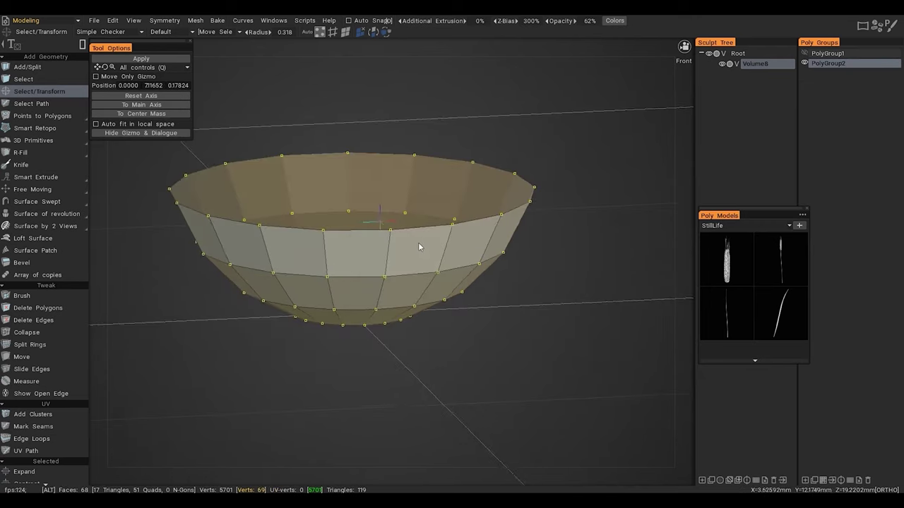
{"action": "middle_click_drag", "start_coordinate": [418, 243], "coordinate": [459, 270], "text": "alt"}
{"action": "left_click", "coordinate": [345, 32]}
{"action": "right_click_drag", "start_coordinate": [435, 174], "coordinate": [447, 181], "text": "alt"}
{"action": "middle_click_drag", "start_coordinate": [447, 181], "coordinate": [454, 187], "text": "alt"}
{"action": "right_click_drag", "start_coordinate": [454, 188], "coordinate": [478, 204], "text": "alt"}
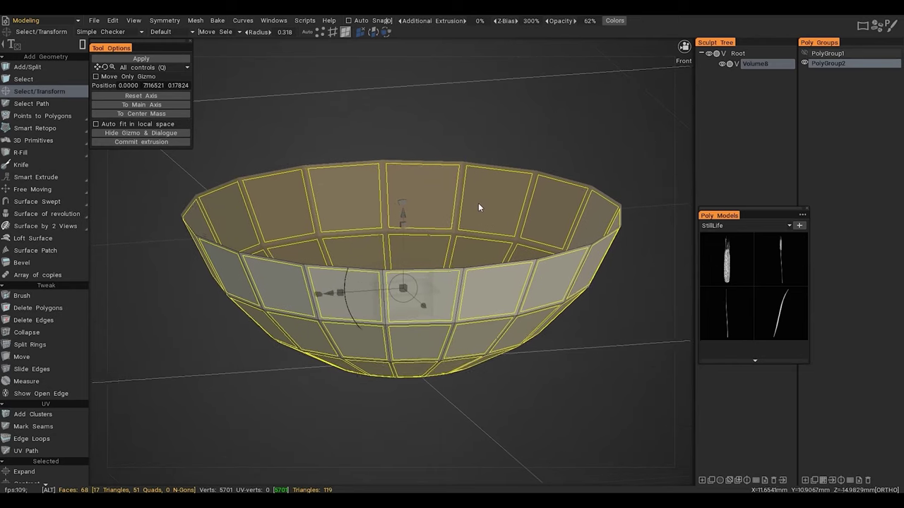
{"action": "middle_click_drag", "start_coordinate": [478, 205], "coordinate": [476, 216], "text": "alt"}
{"action": "left_click_drag", "start_coordinate": [475, 216], "coordinate": [479, 229], "text": "alt"}
{"action": "key", "text": "space"}
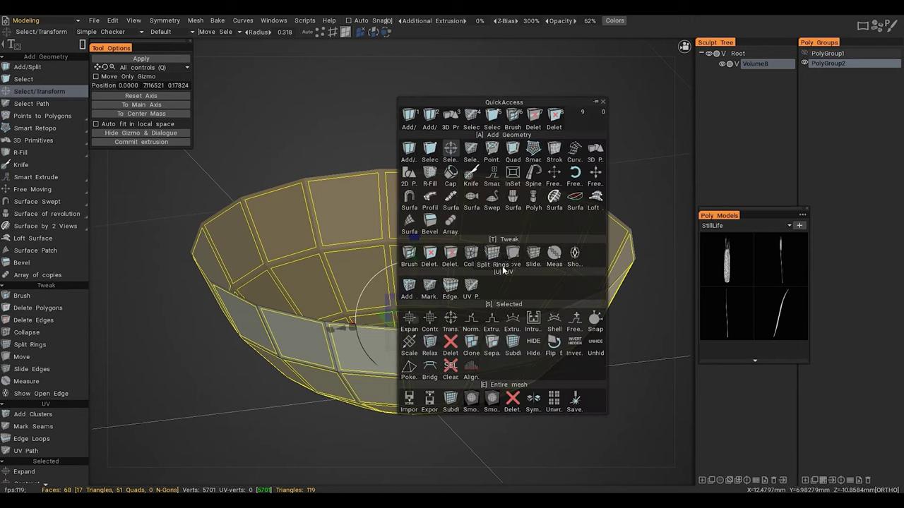
{"action": "left_click", "coordinate": [555, 321]}
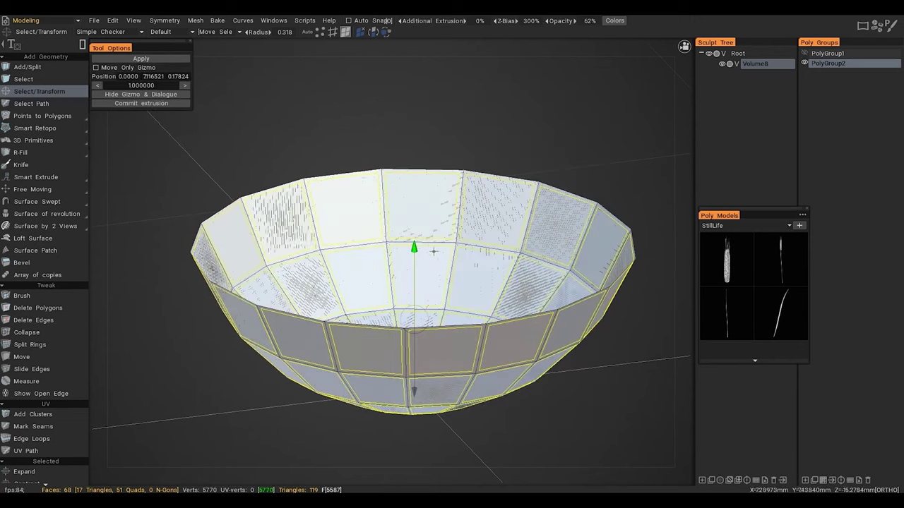
{"action": "left_click_drag", "start_coordinate": [415, 253], "coordinate": [413, 234]}
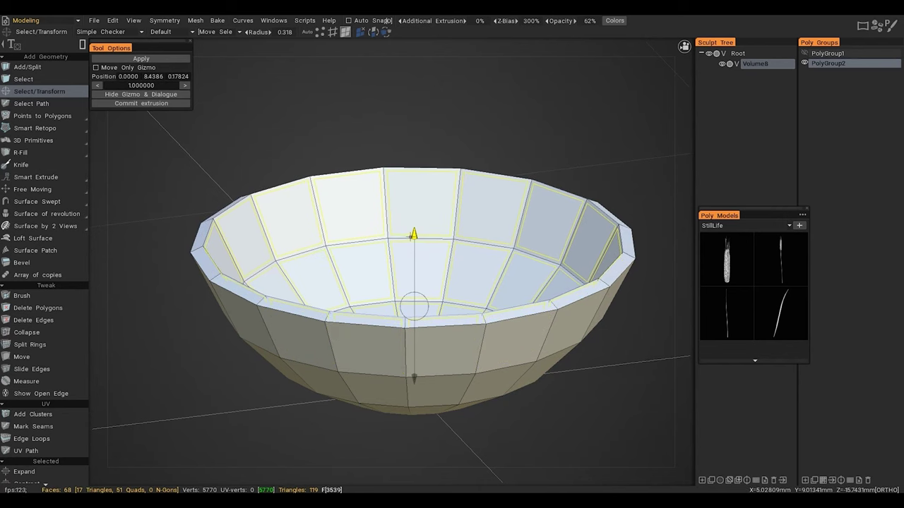
{"action": "key", "text": "Escape"}
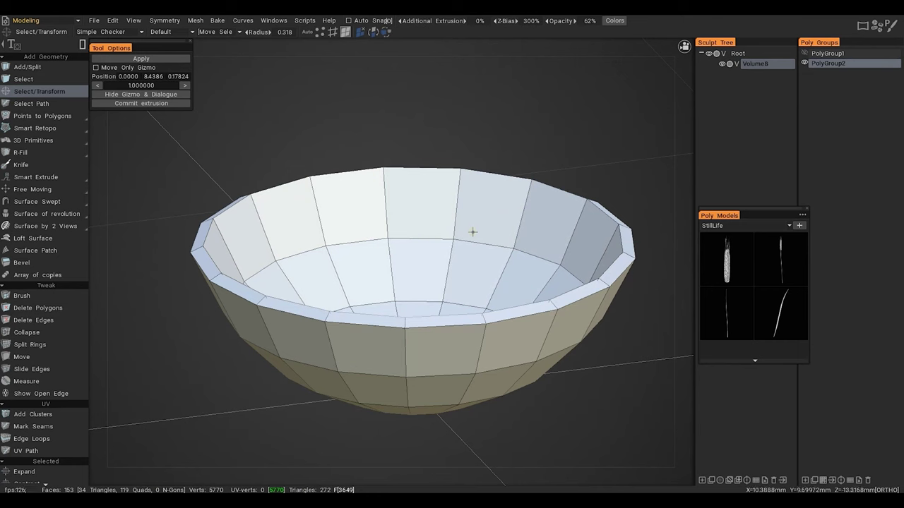
Step: Insert edge loops along both edges of the bowl's rim and just below it on the outer and inner walls with Points to Polygons
{"action": "key", "text": "space"}
{"action": "key", "text": "1"}
{"action": "scroll", "coordinate": [484, 323], "scroll_direction": "up", "scroll_amount": 5}
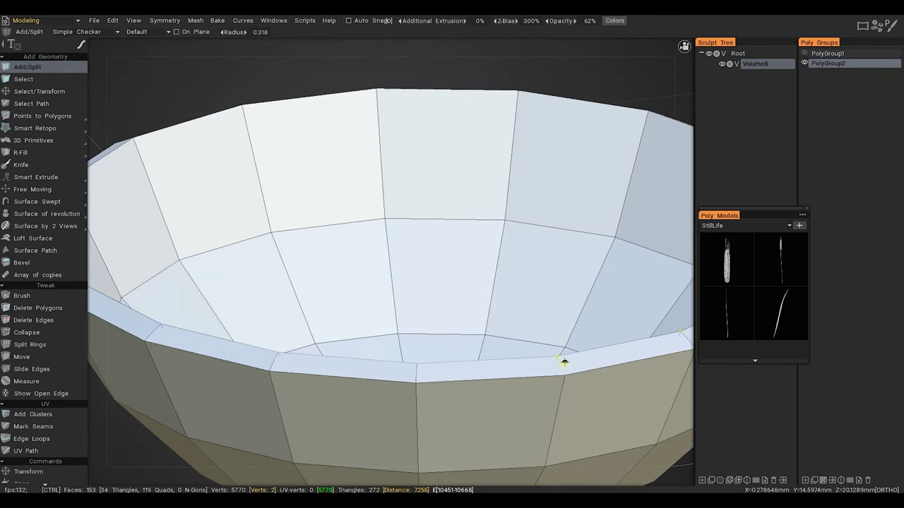
{"action": "key", "text": "space"}
{"action": "left_click_drag", "start_coordinate": [544, 280], "coordinate": [463, 245]}
{"action": "key", "text": "space"}
{"action": "key", "text": "space"}
{"action": "key", "text": "1"}
{"action": "left_click", "coordinate": [558, 359], "text": "ctrl"}
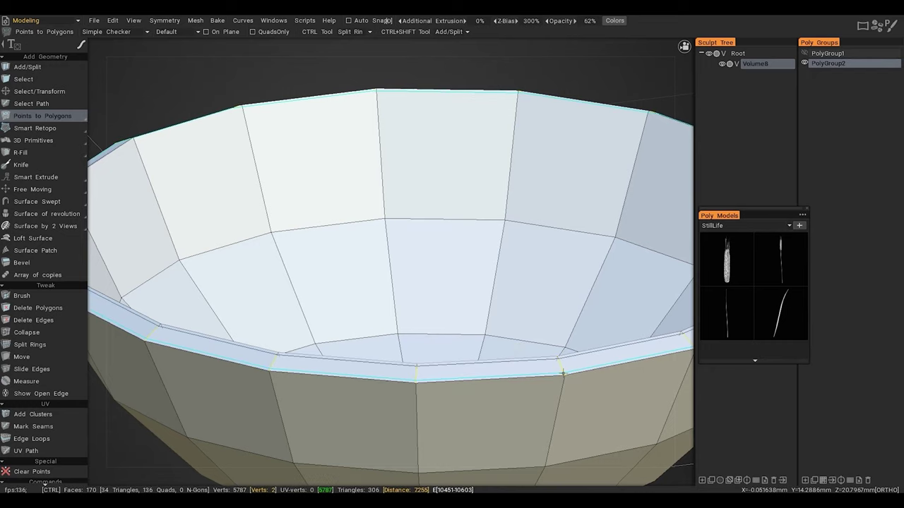
{"action": "left_click", "coordinate": [563, 372], "text": "ctrl"}
{"action": "left_click", "coordinate": [563, 379], "text": "ctrl"}
{"action": "left_click", "coordinate": [516, 101], "text": "ctrl"}
Step: Insert one edge loop around the bowl's base on the inside and one on the outside
{"action": "left_click_drag", "start_coordinate": [435, 283], "coordinate": [428, 356], "text": "alt"}
{"action": "left_click", "coordinate": [421, 331], "text": "ctrl"}
{"action": "middle_click_drag", "start_coordinate": [423, 337], "coordinate": [432, 282], "text": "alt"}
{"action": "right_click_drag", "start_coordinate": [432, 282], "coordinate": [351, 337], "text": "alt"}
{"action": "left_click_drag", "start_coordinate": [351, 337], "coordinate": [362, 247], "text": "alt"}
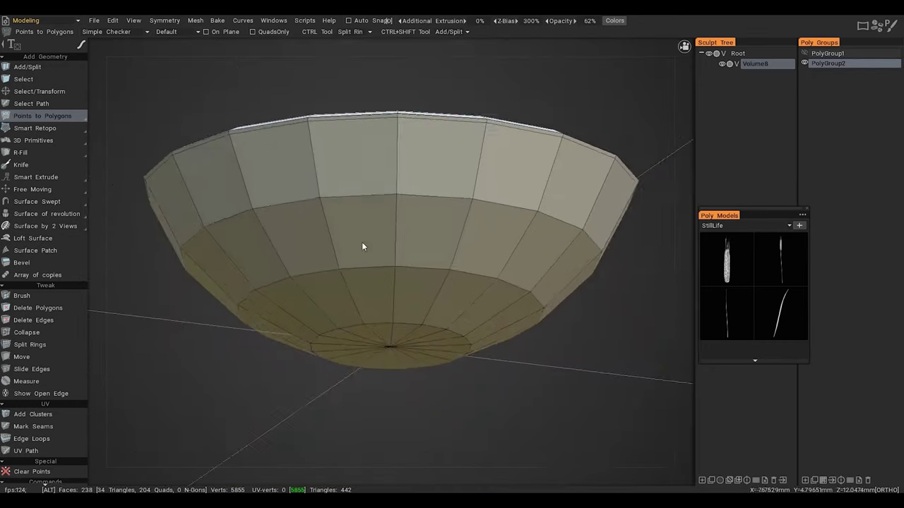
{"action": "right_click_drag", "start_coordinate": [363, 247], "coordinate": [415, 284], "text": "alt"}
{"action": "left_click", "coordinate": [424, 336], "text": "ctrl"}
Step: Subdivide the bowl mesh once to smooth it
{"action": "left_click_drag", "start_coordinate": [423, 296], "coordinate": [426, 305], "text": "alt"}
{"action": "key", "text": "ctrl+d"}
{"action": "left_click_drag", "start_coordinate": [354, 183], "coordinate": [459, 279], "text": "alt"}
{"action": "right_click_drag", "start_coordinate": [459, 279], "coordinate": [417, 262], "text": "alt"}
{"action": "left_click_drag", "start_coordinate": [418, 262], "coordinate": [405, 259], "text": "alt"}
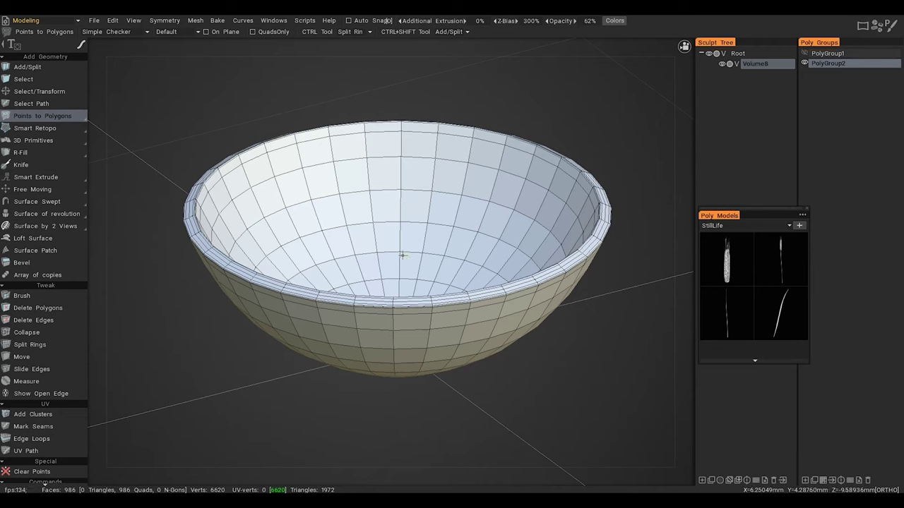
{"action": "left_click", "coordinate": [112, 112]}
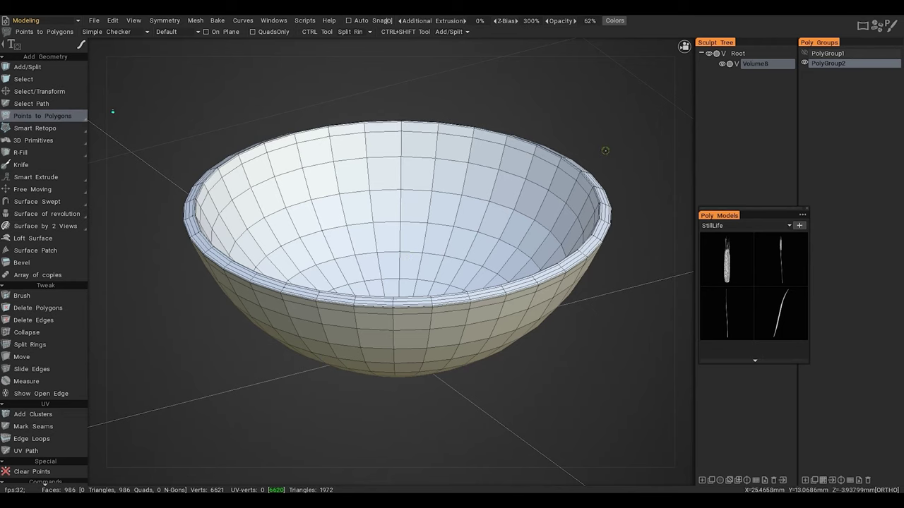
Step: Add a new poly group, hide the bowl's group and start a cylinder primitive in perspective view
{"action": "left_click", "coordinate": [805, 481]}
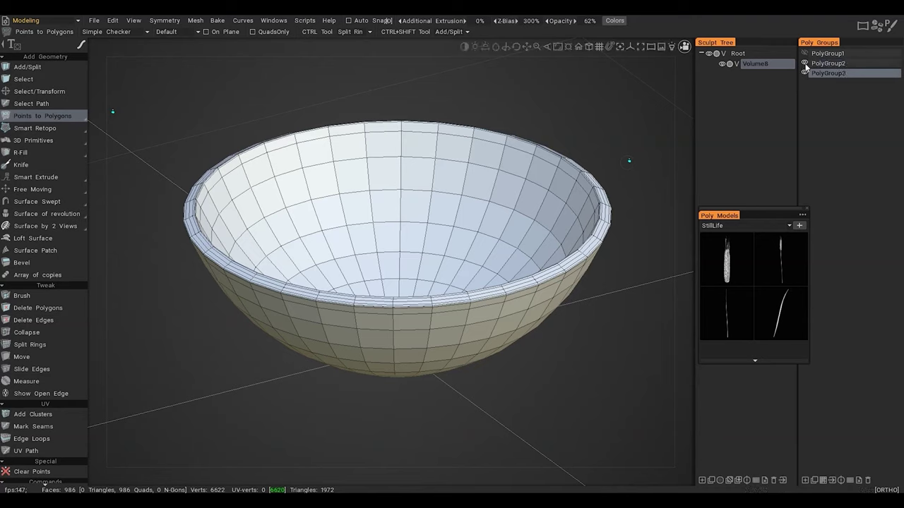
{"action": "left_click", "coordinate": [805, 63]}
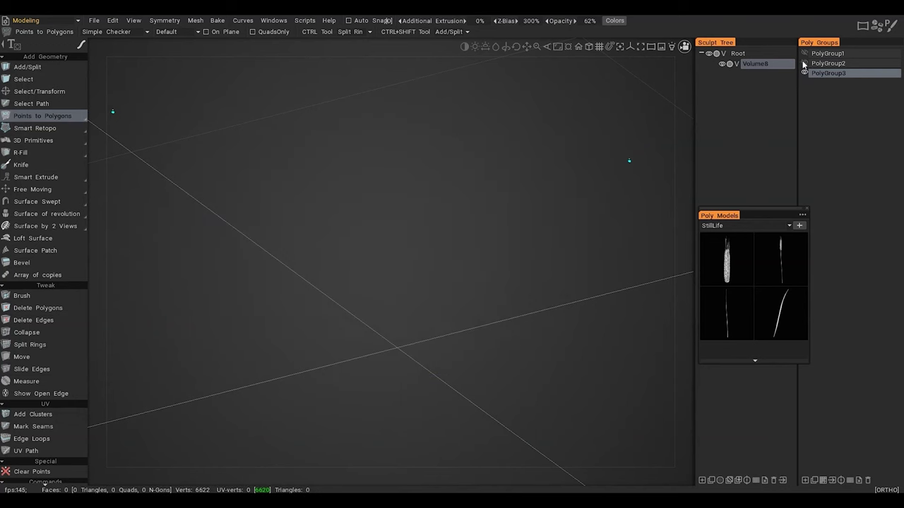
{"action": "key", "text": "KP_5"}
{"action": "key", "text": "space"}
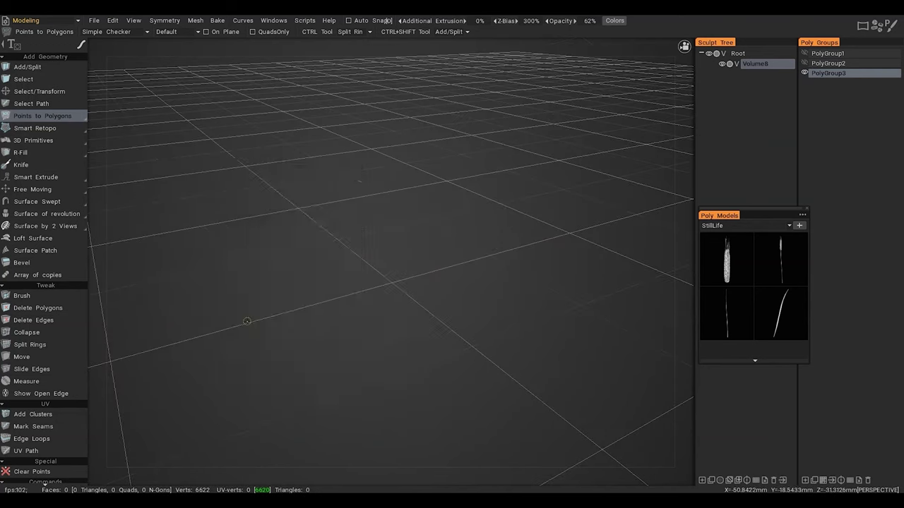
{"action": "key", "text": "space"}
{"action": "left_click", "coordinate": [203, 186]}
{"action": "key", "text": "space"}
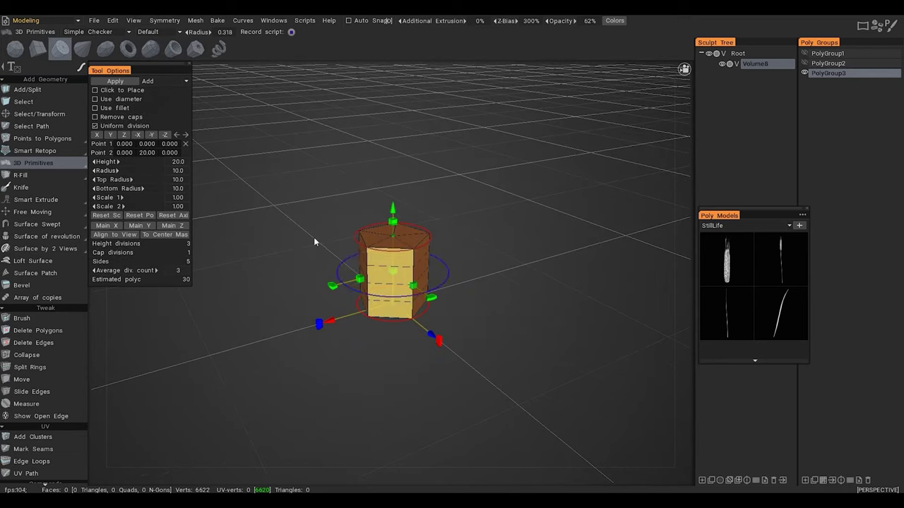
Step: Set the cylinder's average division count to 7 for 12 sides and create its mesh
{"action": "scroll", "coordinate": [156, 271], "scroll_direction": "up", "scroll_amount": 9}
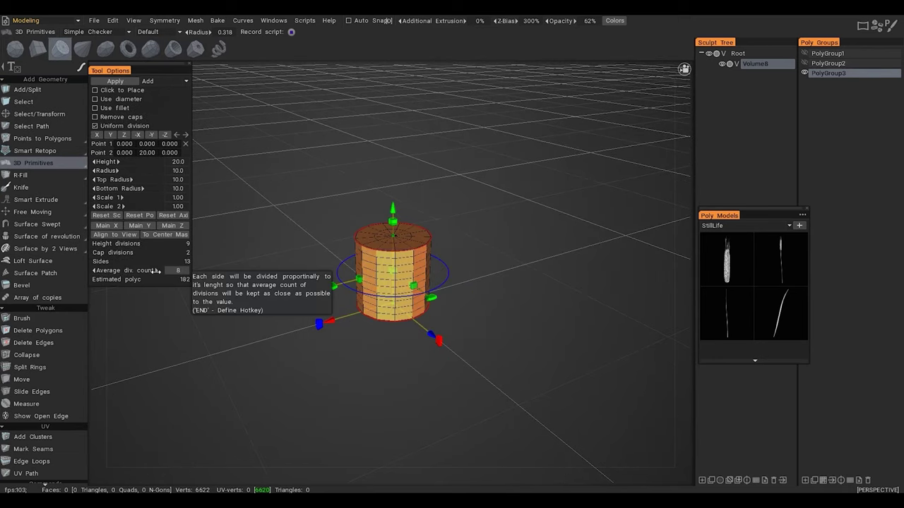
{"action": "scroll", "coordinate": [156, 271], "scroll_direction": "down", "scroll_amount": 5}
{"action": "scroll", "coordinate": [156, 271], "scroll_direction": "up", "scroll_amount": 3}
{"action": "mouse_move", "coordinate": [358, 285]}
{"action": "left_mouse_down", "text": "alt"}
{"action": "mouse_move", "coordinate": [410, 260]}
{"action": "mouse_move", "coordinate": [367, 297]}
{"action": "left_mouse_up", "text": "alt"}
{"action": "right_click_drag", "start_coordinate": [367, 297], "coordinate": [589, 285], "text": "alt"}
{"action": "left_click_drag", "start_coordinate": [145, 271], "coordinate": [133, 274]}
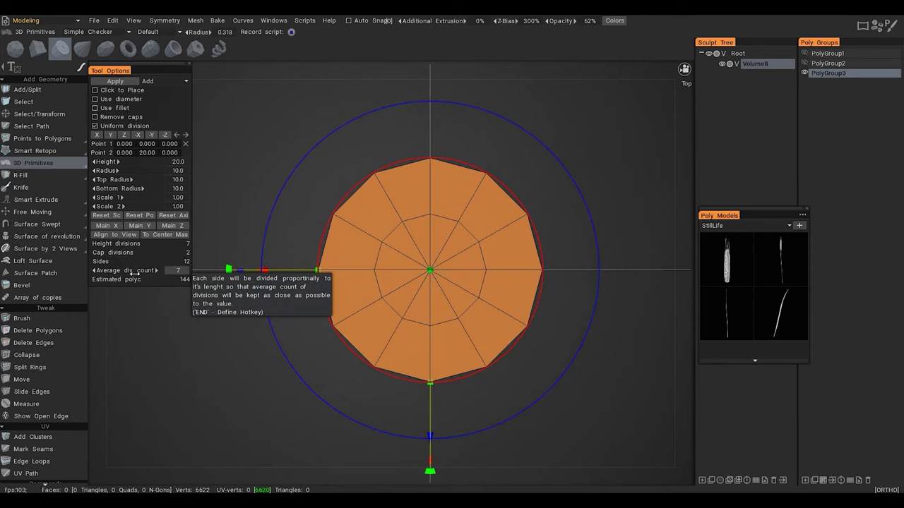
{"action": "key", "text": "KP_1"}
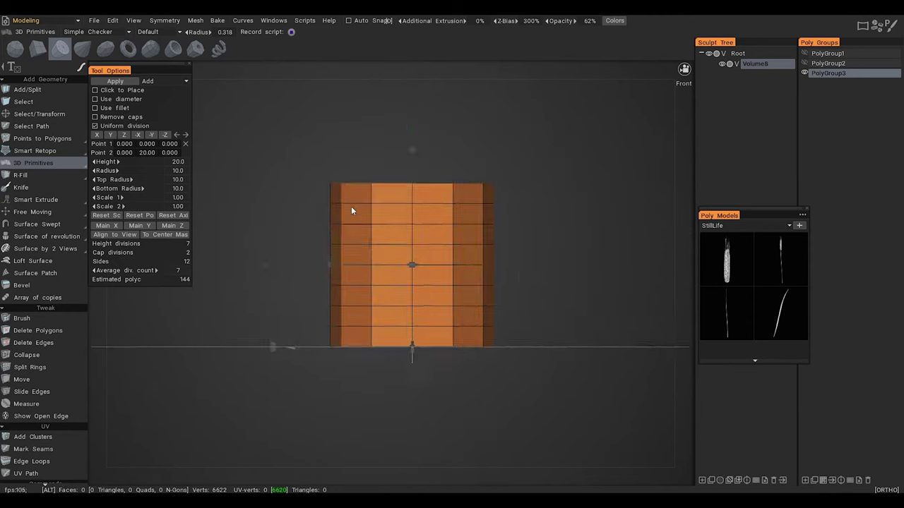
Step: Delete all faces of the cylinder except its bottom cap
{"action": "key", "text": "space"}
{"action": "left_click", "coordinate": [269, 60]}
{"action": "left_click_drag", "start_coordinate": [283, 134], "coordinate": [521, 367], "text": "alt"}
{"action": "left_click_drag", "start_coordinate": [516, 339], "coordinate": [470, 242], "text": "alt"}
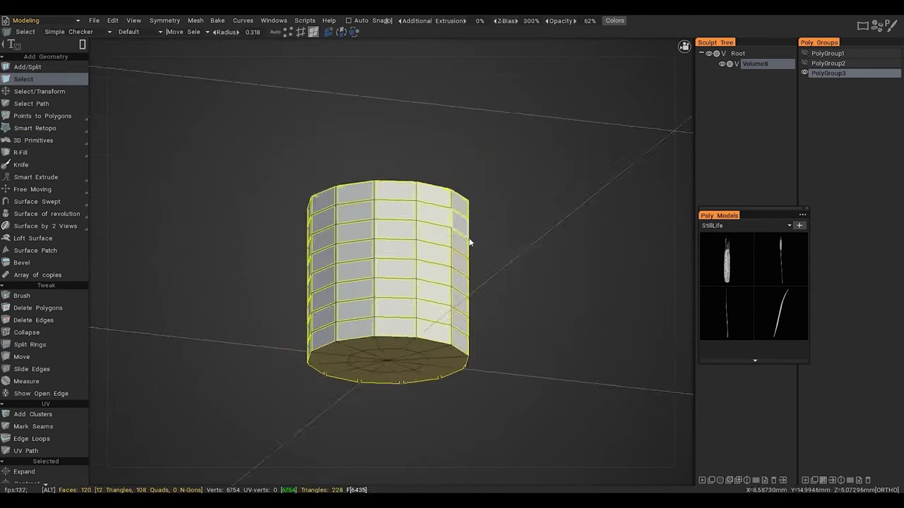
{"action": "key", "text": "Delete"}
Step: Extrude the bottom cap's border edges upward and scale them outward to begin the vase's body
{"action": "left_click_drag", "start_coordinate": [298, 265], "coordinate": [325, 316], "text": "alt"}
{"action": "key", "text": "t"}
{"action": "left_click_drag", "start_coordinate": [404, 212], "coordinate": [403, 168], "text": "ctrl"}
{"action": "left_click_drag", "start_coordinate": [363, 204], "coordinate": [339, 159], "text": "alt"}
{"action": "left_click_drag", "start_coordinate": [414, 247], "coordinate": [431, 247]}
{"action": "left_click_drag", "start_coordinate": [415, 175], "coordinate": [416, 181]}
{"action": "scroll", "coordinate": [415, 181], "scroll_direction": "down", "scroll_amount": 3}
{"action": "middle_click_drag", "start_coordinate": [416, 182], "coordinate": [414, 276], "text": "alt"}
Step: Extrude the vase's open border further upward and scale it inward above the widest part of the body
{"action": "left_click_drag", "start_coordinate": [412, 277], "coordinate": [407, 223], "text": "ctrl"}
{"action": "left_click_drag", "start_coordinate": [412, 296], "coordinate": [409, 159]}
{"action": "left_click_drag", "start_coordinate": [412, 190], "coordinate": [380, 196]}
{"action": "middle_click_drag", "start_coordinate": [379, 196], "coordinate": [363, 254], "text": "alt"}
{"action": "left_click_drag", "start_coordinate": [397, 215], "coordinate": [398, 168], "text": "ctrl"}
{"action": "middle_click_drag", "start_coordinate": [385, 181], "coordinate": [382, 196], "text": "alt"}
Step: Extrude the vase's next section and adjust the ring's width and height to taper the shoulder into the neck
{"action": "left_click_drag", "start_coordinate": [307, 176], "coordinate": [514, 292], "text": "ctrl"}
{"action": "left_click_drag", "start_coordinate": [396, 221], "coordinate": [396, 190], "text": "ctrl"}
{"action": "left_click_drag", "start_coordinate": [263, 175], "coordinate": [481, 293], "text": "ctrl"}
{"action": "left_click_drag", "start_coordinate": [221, 347], "coordinate": [500, 291], "text": "ctrl"}
{"action": "left_click_drag", "start_coordinate": [398, 232], "coordinate": [410, 229]}
{"action": "left_click_drag", "start_coordinate": [393, 170], "coordinate": [394, 164]}
{"action": "right_click_drag", "start_coordinate": [346, 201], "coordinate": [342, 206], "text": "alt"}
{"action": "middle_click_drag", "start_coordinate": [341, 206], "coordinate": [317, 210], "text": "alt"}
Step: Extrude the vase's neck upward and scale the top border outward into a flared lip
{"action": "left_click_drag", "start_coordinate": [276, 141], "coordinate": [449, 200], "text": "ctrl"}
{"action": "left_click_drag", "start_coordinate": [369, 147], "coordinate": [364, 115], "text": "ctrl"}
{"action": "left_click_drag", "start_coordinate": [370, 151], "coordinate": [384, 152]}
{"action": "left_click_drag", "start_coordinate": [367, 117], "coordinate": [366, 108]}
{"action": "left_click_drag", "start_coordinate": [366, 108], "coordinate": [365, 92], "text": "ctrl"}
{"action": "left_click_drag", "start_coordinate": [370, 127], "coordinate": [380, 127]}
Step: Refine the vase's silhouette by selecting individual edge rings and adjusting their width and height
{"action": "mouse_move", "coordinate": [359, 228]}
{"action": "left_mouse_down", "text": "alt"}
{"action": "mouse_move", "coordinate": [393, 239]}
{"action": "mouse_move", "coordinate": [358, 238]}
{"action": "left_mouse_up", "text": "alt"}
{"action": "left_click_drag", "start_coordinate": [381, 138], "coordinate": [381, 137]}
{"action": "left_click_drag", "start_coordinate": [361, 242], "coordinate": [375, 255], "text": "alt"}
{"action": "left_click_drag", "start_coordinate": [321, 210], "coordinate": [389, 229]}
{"action": "left_click_drag", "start_coordinate": [252, 281], "coordinate": [526, 290]}
{"action": "left_click_drag", "start_coordinate": [380, 285], "coordinate": [384, 285]}
{"action": "left_click_drag", "start_coordinate": [412, 202], "coordinate": [350, 143]}
{"action": "left_click_drag", "start_coordinate": [379, 90], "coordinate": [377, 98]}
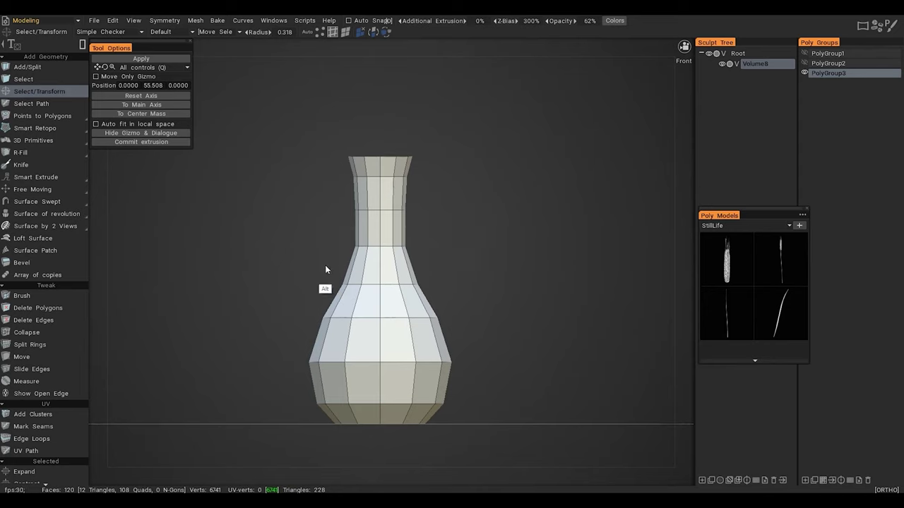
Step: Hide the vase's poly group and add a new empty poly group
{"action": "right_click_drag", "start_coordinate": [325, 269], "coordinate": [291, 271], "text": "alt"}
{"action": "middle_click_drag", "start_coordinate": [292, 270], "coordinate": [298, 268], "text": "alt"}
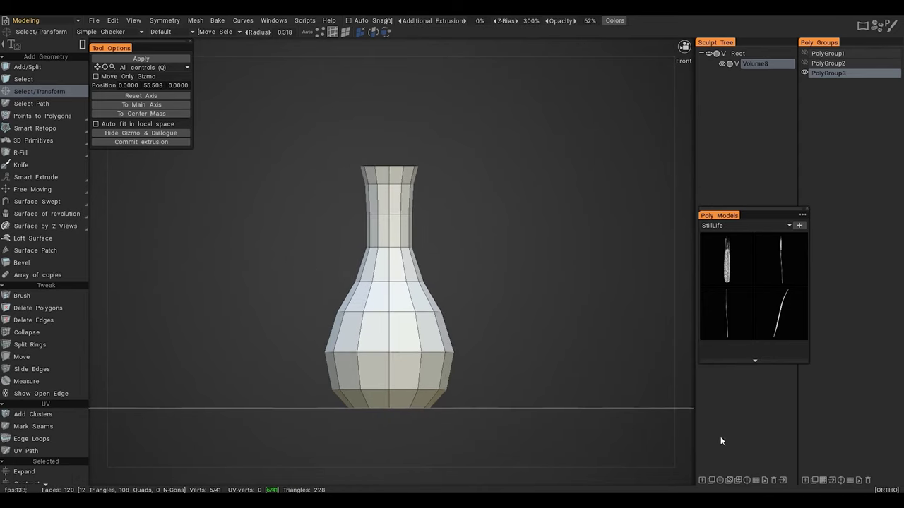
{"action": "left_click", "coordinate": [805, 73]}
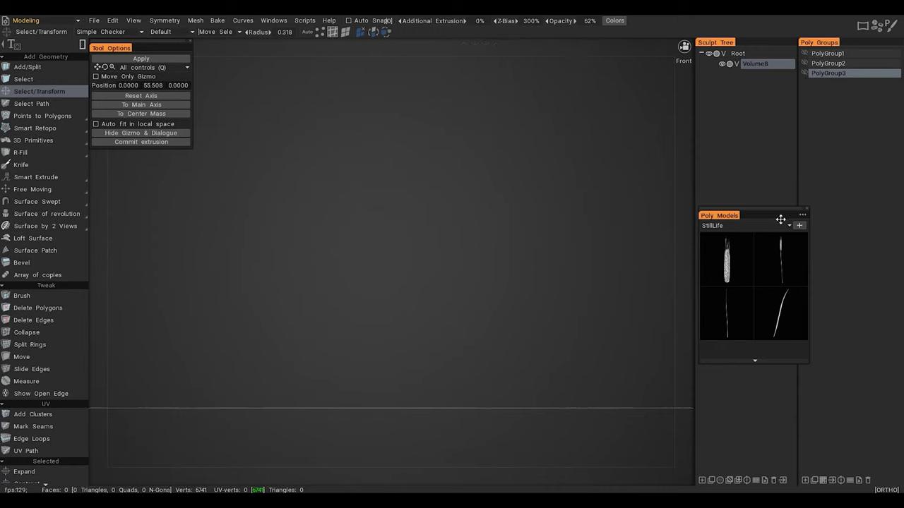
{"action": "left_click", "coordinate": [805, 481]}
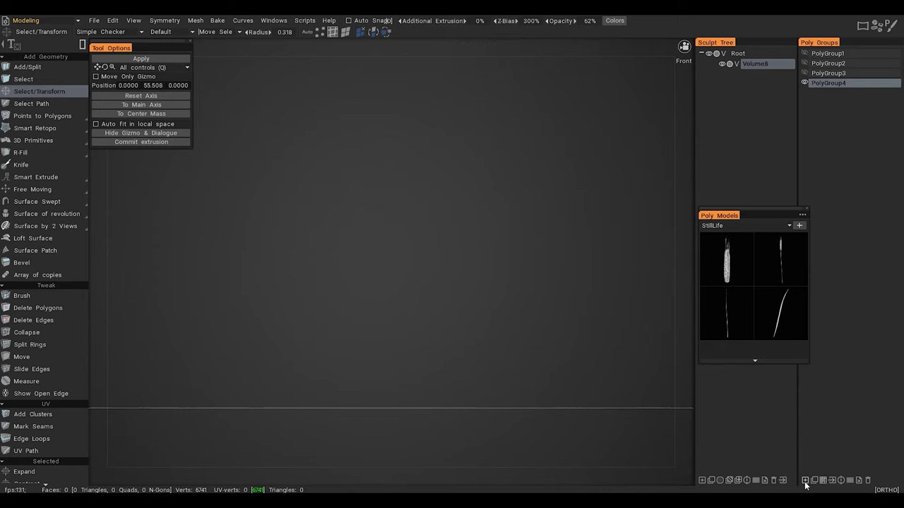
Step: Build a curved strip of four quads rising from the ground line as a cup wall profile with Points to Polygons
{"action": "key", "text": "space"}
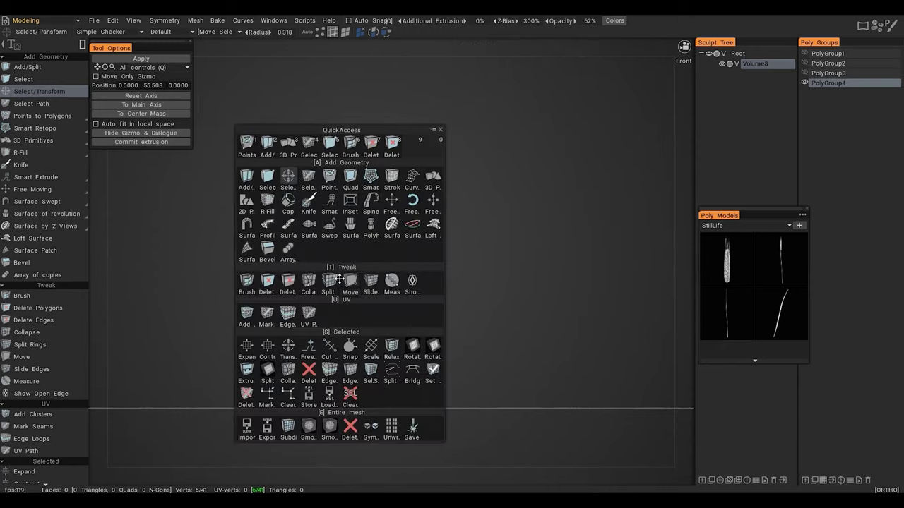
{"action": "key", "text": "1"}
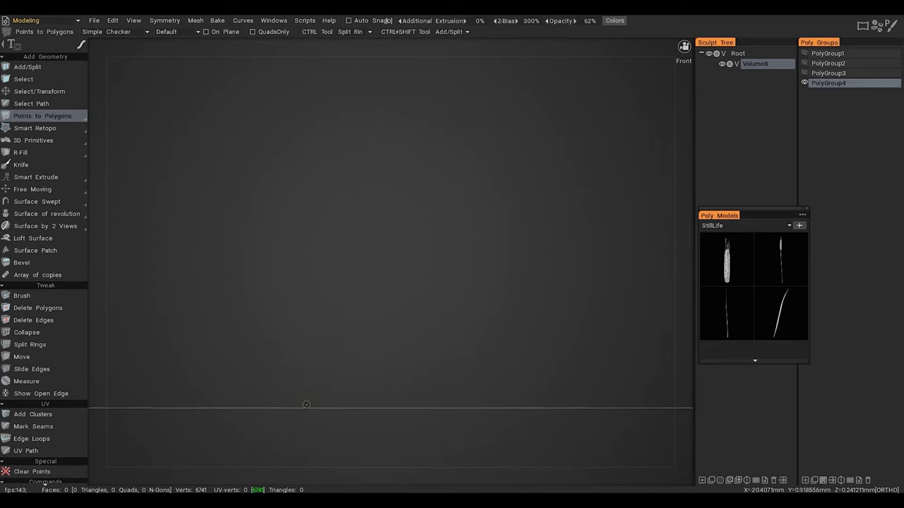
{"action": "left_click", "coordinate": [308, 407]}
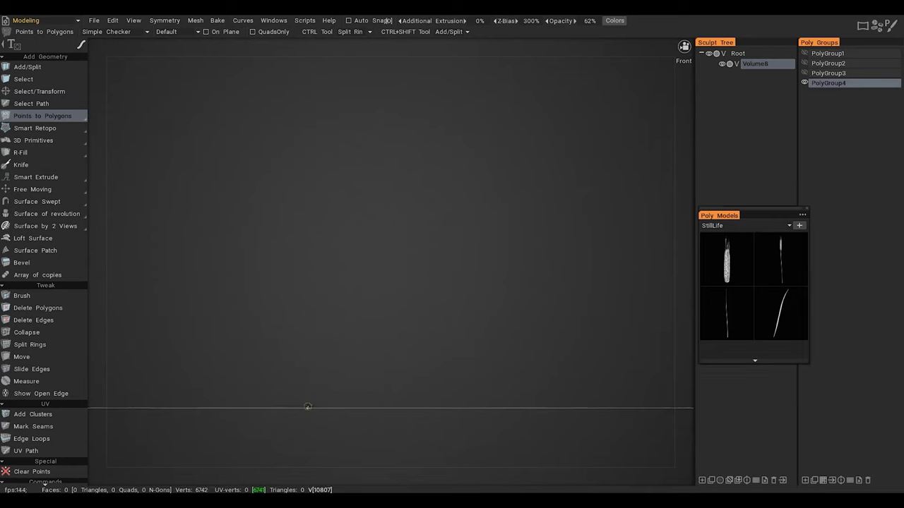
{"action": "left_click", "coordinate": [308, 407]}
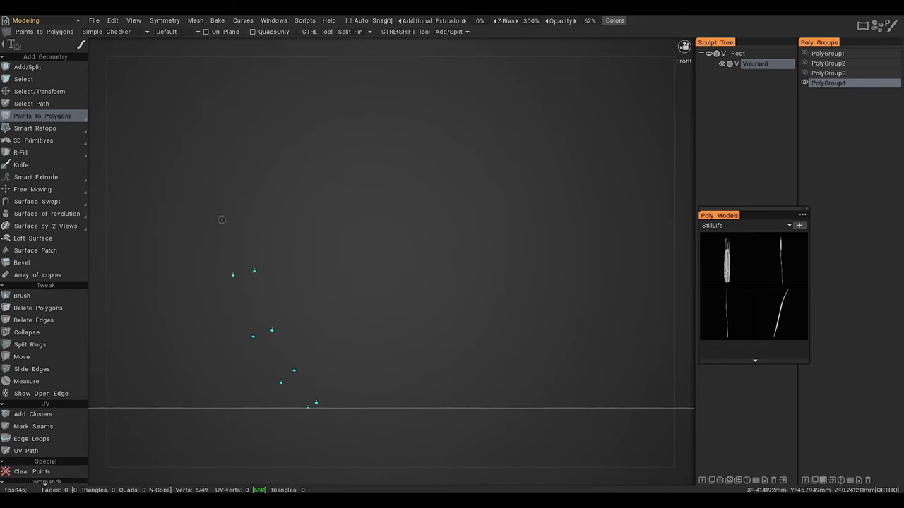
{"action": "left_click", "coordinate": [245, 216]}
{"action": "right_click", "coordinate": [242, 249]}
{"action": "right_click", "coordinate": [258, 308]}
{"action": "right_click", "coordinate": [277, 354]}
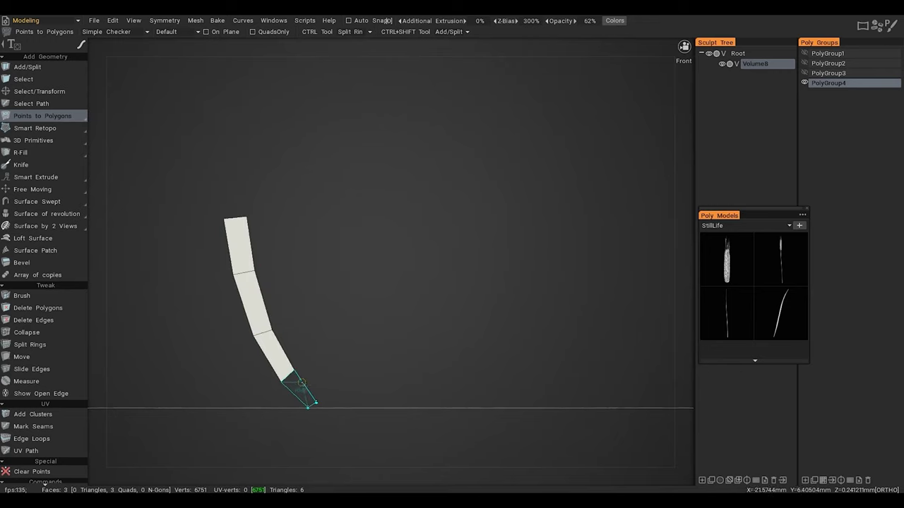
{"action": "right_click", "coordinate": [300, 388]}
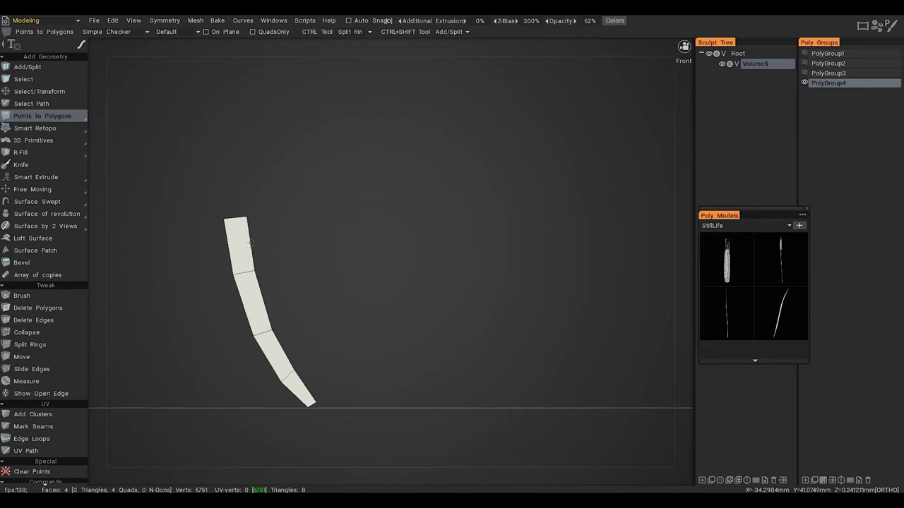
Step: Adjust the vertices and edges of the profile strip to even its thickness, smooth its curve and raise its top end
{"action": "right_click_drag", "start_coordinate": [249, 243], "coordinate": [231, 195], "text": "ctrl"}
{"action": "right_click_drag", "start_coordinate": [272, 331], "coordinate": [270, 330]}
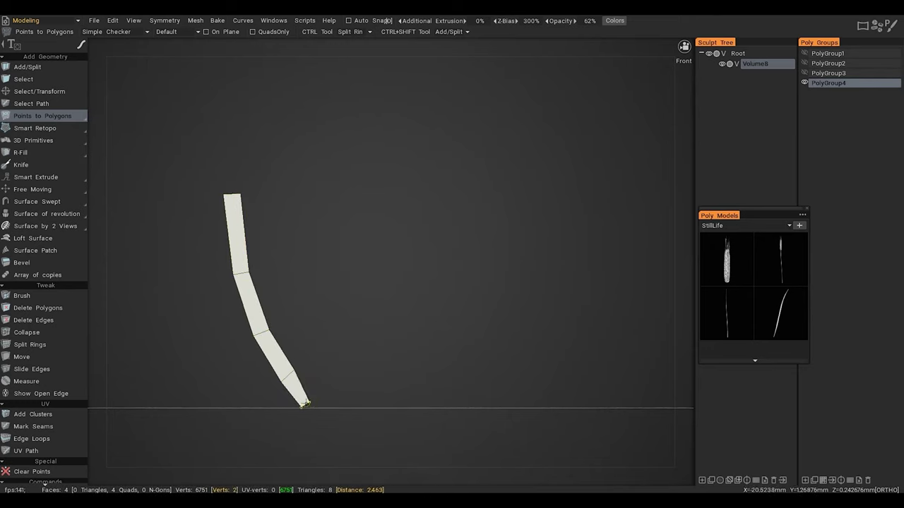
{"action": "key", "text": "ctrl"}
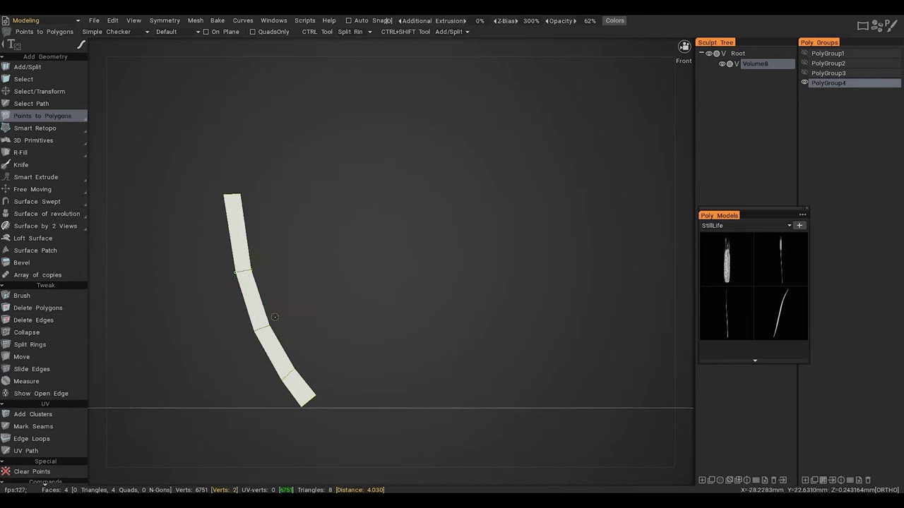
{"action": "right_click_drag", "start_coordinate": [287, 377], "coordinate": [276, 369], "text": "ctrl"}
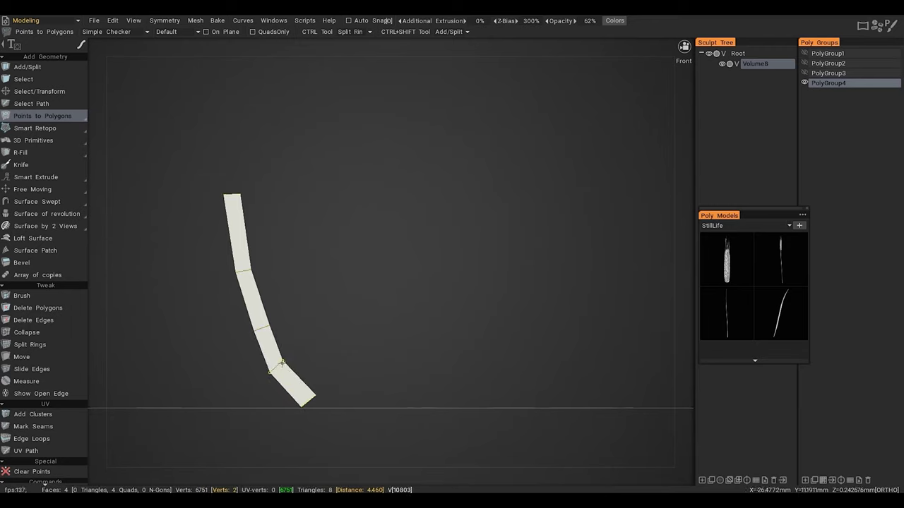
{"action": "mouse_move", "coordinate": [308, 401]}
{"action": "right_mouse_down", "text": "ctrl"}
{"action": "mouse_move", "coordinate": [300, 403]}
{"action": "mouse_move", "coordinate": [306, 398]}
{"action": "right_mouse_up", "text": "ctrl"}
{"action": "right_click_drag", "start_coordinate": [277, 367], "coordinate": [279, 367], "text": "ctrl"}
{"action": "right_click_drag", "start_coordinate": [230, 194], "coordinate": [233, 197], "text": "ctrl"}
Step: Add a fifth quad to the top end of the cup's profile strip
{"action": "left_click", "coordinate": [224, 123]}
{"action": "left_click", "coordinate": [244, 122]}
{"action": "right_click", "coordinate": [237, 159]}
Step: Select all faces of the cup's profile strip and move the Select/Transform gizmo away from it to the cup's centre axis
{"action": "right_click_drag", "start_coordinate": [339, 195], "coordinate": [355, 223], "text": "alt"}
{"action": "middle_click_drag", "start_coordinate": [356, 223], "coordinate": [335, 261], "text": "alt"}
{"action": "key", "text": "space"}
{"action": "left_click", "coordinate": [251, 168]}
{"action": "left_click", "coordinate": [314, 33]}
{"action": "mouse_move", "coordinate": [248, 212]}
{"action": "left_mouse_down"}
{"action": "mouse_move", "coordinate": [264, 329]}
{"action": "mouse_move", "coordinate": [293, 397]}
{"action": "left_mouse_up"}
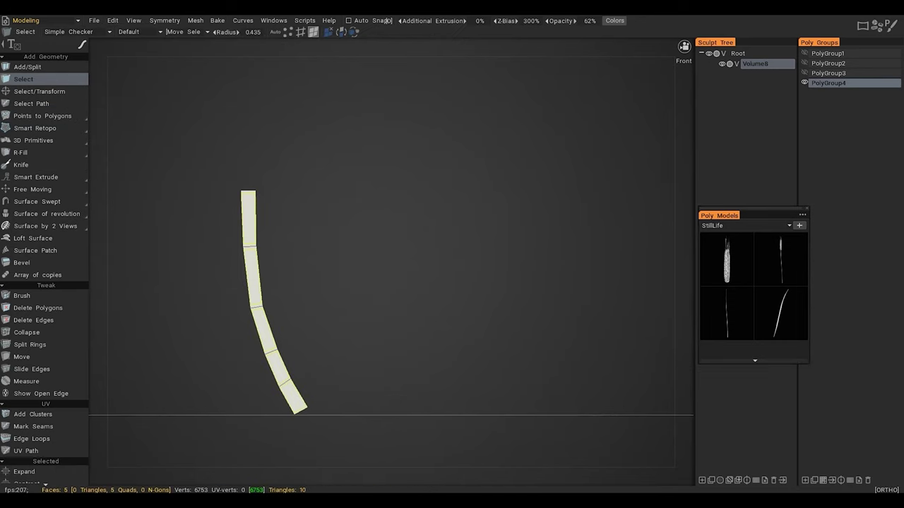
{"action": "left_click", "coordinate": [39, 92]}
{"action": "left_click_drag", "start_coordinate": [286, 302], "coordinate": [420, 258], "text": "shift"}
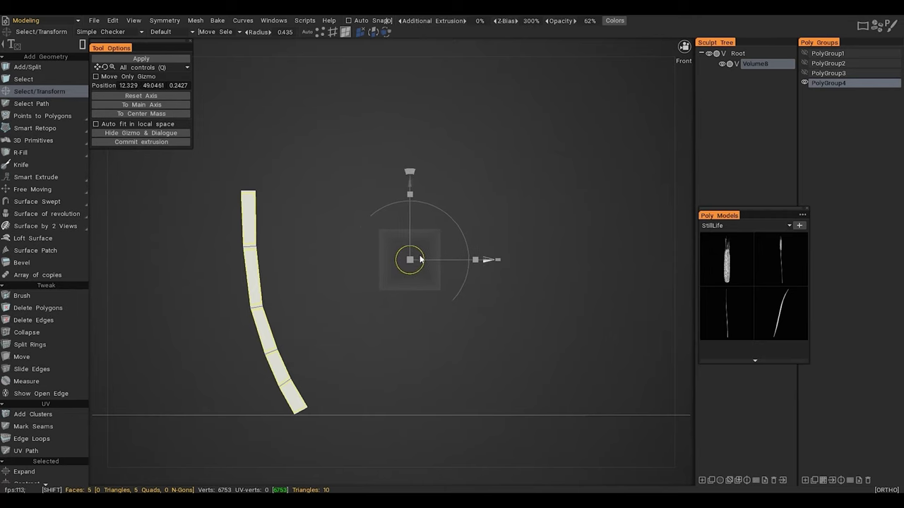
Step: Extrude the selected profile faces in rotated segments around the gizmo's vertical axis to form the first half of the cup's wall
{"action": "left_click_drag", "start_coordinate": [372, 222], "coordinate": [433, 302], "text": "alt"}
{"action": "right_click_drag", "start_coordinate": [432, 301], "coordinate": [354, 282], "text": "alt"}
{"action": "left_click_drag", "start_coordinate": [354, 285], "coordinate": [495, 268], "text": "alt"}
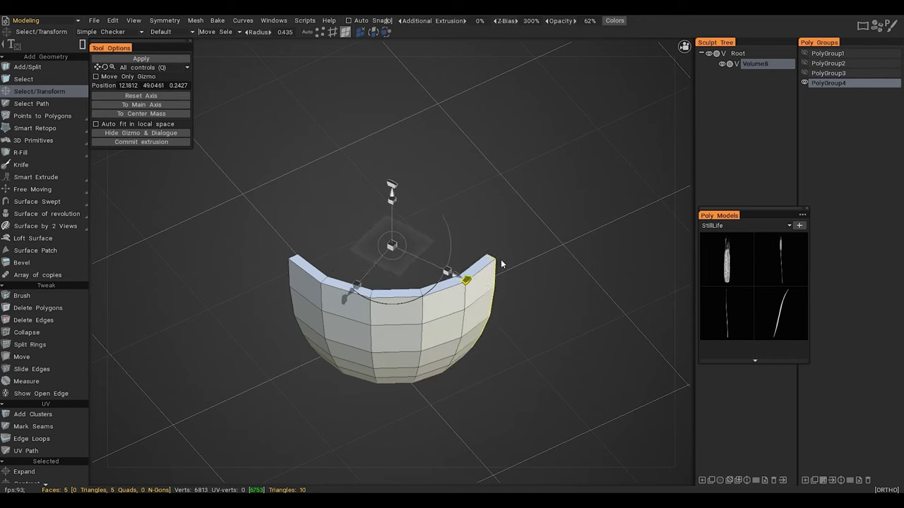
{"action": "mouse_move", "coordinate": [504, 259]}
{"action": "left_mouse_down"}
{"action": "mouse_move", "coordinate": [491, 206]}
{"action": "mouse_move", "coordinate": [446, 175]}
{"action": "left_mouse_up"}
{"action": "key", "text": "Return"}
Step: Continue extruding the wall's end faces around the axis to carry the cup's wall toward a full circle
{"action": "left_click_drag", "start_coordinate": [438, 253], "coordinate": [262, 260], "text": "alt"}
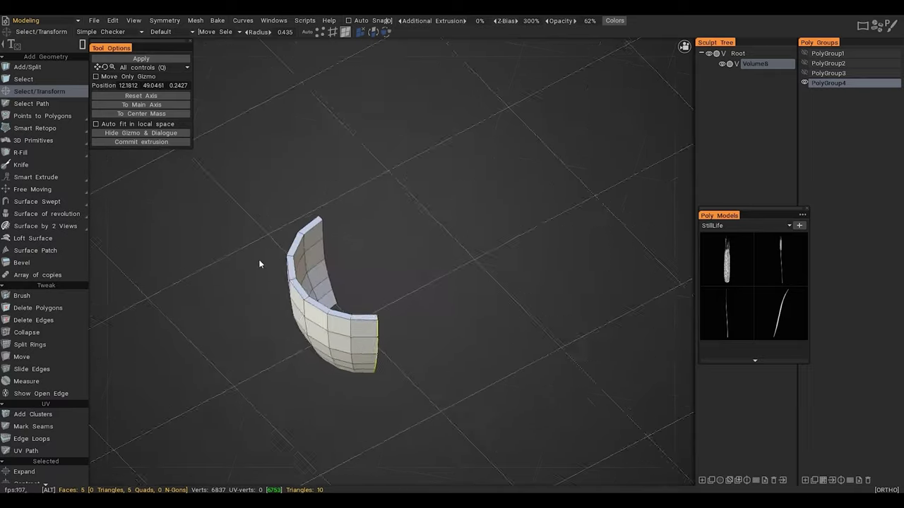
{"action": "left_click_drag", "start_coordinate": [386, 345], "coordinate": [451, 293]}
{"action": "left_click_drag", "start_coordinate": [444, 248], "coordinate": [364, 191]}
{"action": "right_click_drag", "start_coordinate": [365, 192], "coordinate": [496, 241], "text": "alt"}
{"action": "left_click_drag", "start_coordinate": [290, 335], "coordinate": [387, 341]}
Step: Finish the cup's mesh with a closed floor and a denser, subdivided surface
{"action": "left_click_drag", "start_coordinate": [387, 269], "coordinate": [491, 226], "text": "alt"}
{"action": "right_click_drag", "start_coordinate": [490, 225], "coordinate": [498, 318], "text": "alt"}
{"action": "key", "text": "2"}
{"action": "key", "text": "space"}
{"action": "left_click", "coordinate": [309, 131]}
{"action": "left_click", "coordinate": [355, 318]}
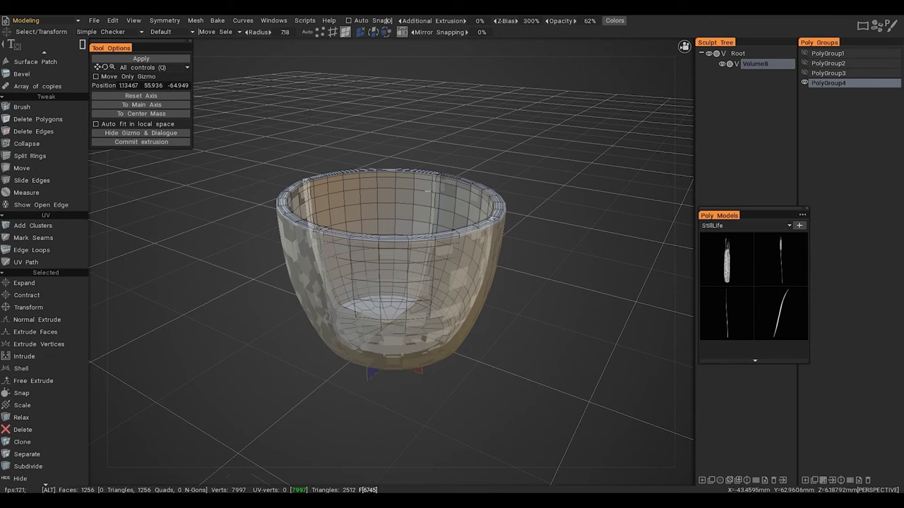
{"action": "key", "text": "Escape"}
{"action": "key", "text": "KP_7"}
{"action": "middle_click_drag", "start_coordinate": [323, 255], "coordinate": [302, 267], "text": "alt"}
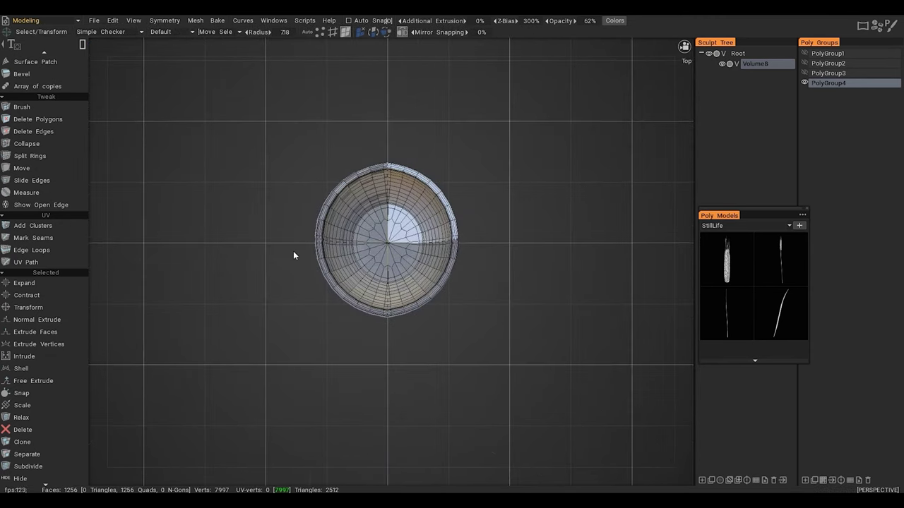
{"action": "scroll", "coordinate": [293, 250], "scroll_direction": "up", "scroll_amount": 4}
{"action": "left_click_drag", "start_coordinate": [552, 196], "coordinate": [521, 177]}
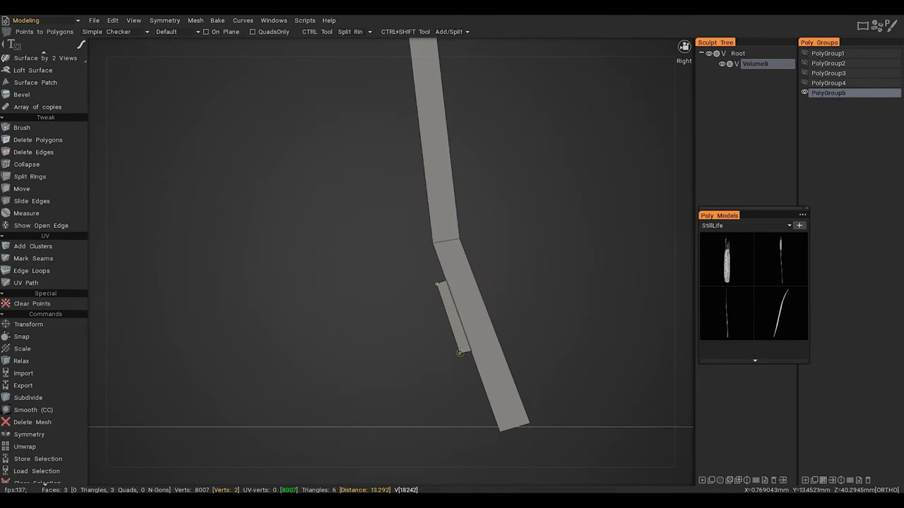
Step: Add another raised hoop quad on the outer side of the barrel profile's upper segment
{"action": "right_click_drag", "start_coordinate": [463, 345], "coordinate": [428, 309], "text": "alt"}
{"action": "middle_click_drag", "start_coordinate": [427, 310], "coordinate": [480, 363], "text": "alt"}
{"action": "right_click_drag", "start_coordinate": [462, 198], "coordinate": [466, 262], "text": "alt"}
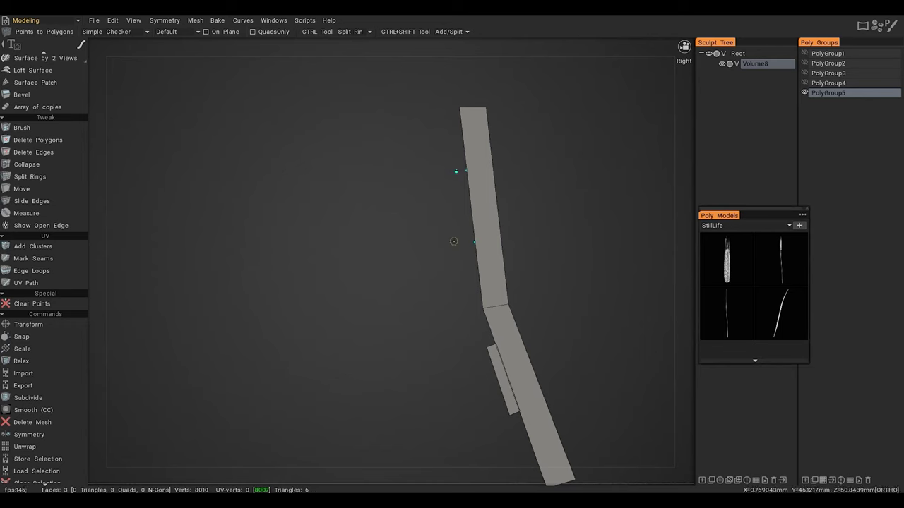
{"action": "left_click", "coordinate": [464, 244]}
{"action": "right_click", "coordinate": [463, 210]}
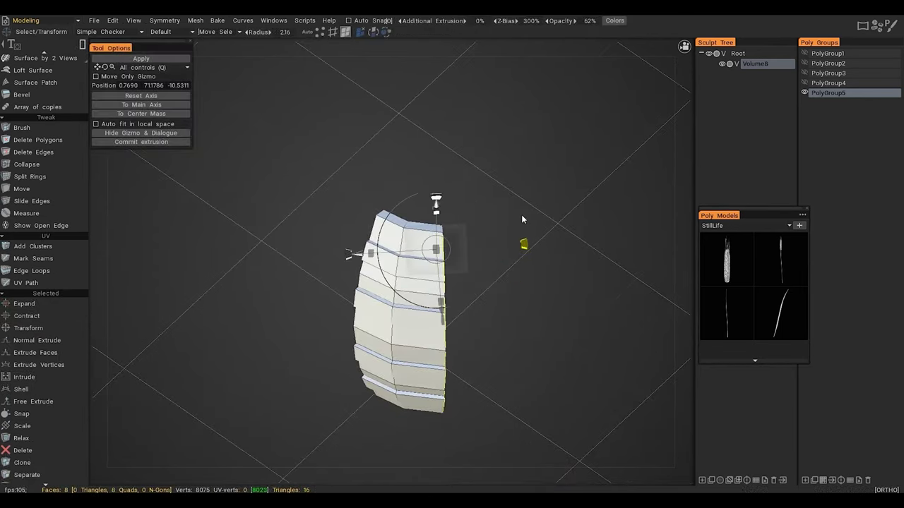
Step: Extrude the barrel's profile faces around its vertical axis into the full wall and split a ring beside the outer edge
{"action": "left_click_drag", "start_coordinate": [521, 215], "coordinate": [342, 202]}
{"action": "key", "text": "KP_7"}
{"action": "left_click_drag", "start_coordinate": [447, 339], "coordinate": [496, 145]}
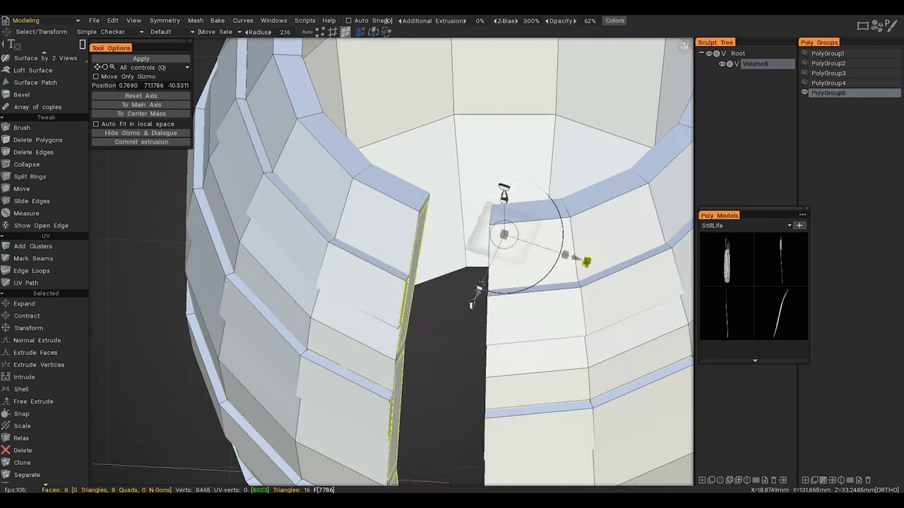
{"action": "left_click_drag", "start_coordinate": [586, 262], "coordinate": [606, 229]}
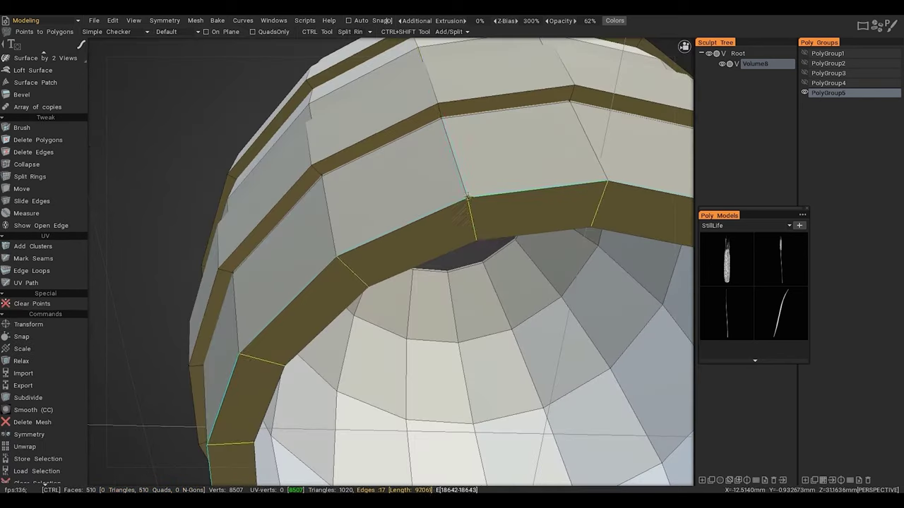
{"action": "left_click", "coordinate": [467, 200], "text": "ctrl"}
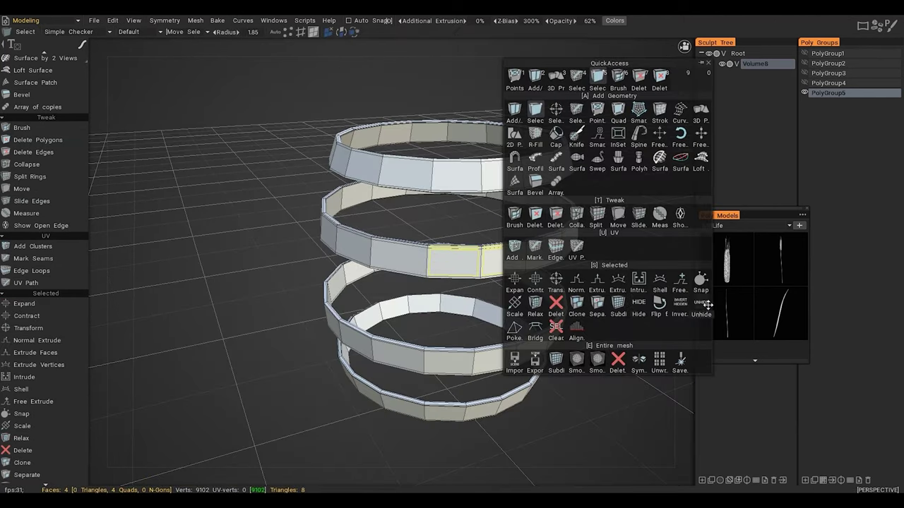
Step: Unhide the barrel's remaining faces and undo its subdivision
{"action": "left_click", "coordinate": [701, 305]}
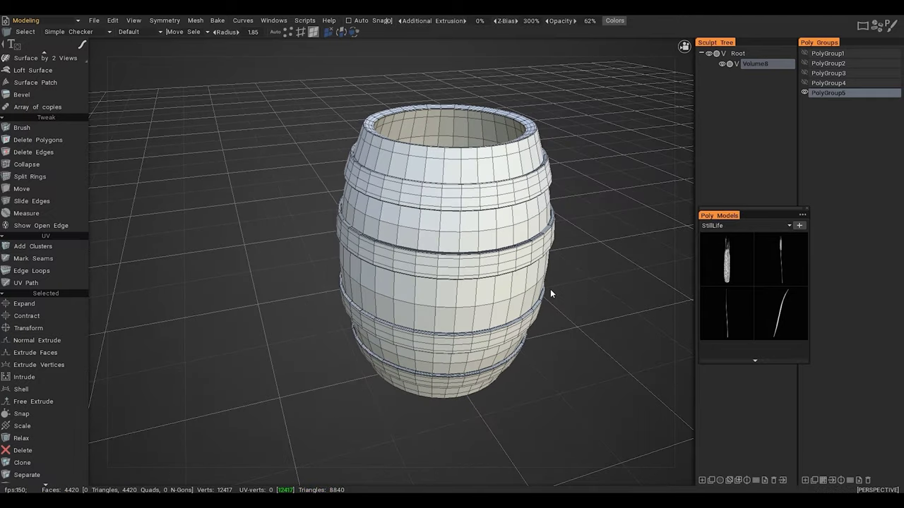
{"action": "left_click_drag", "start_coordinate": [550, 291], "coordinate": [525, 216], "text": "alt"}
{"action": "key", "text": "ctrl+z"}
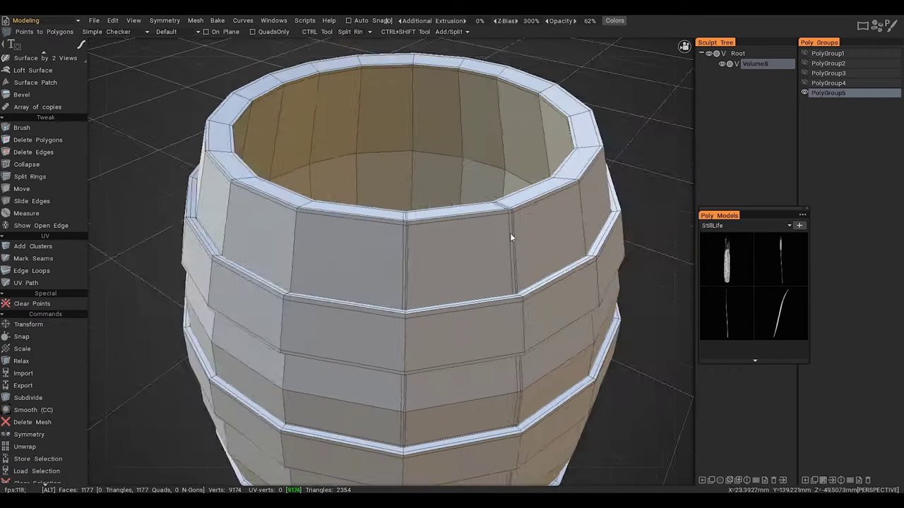
Step: Try splitting vertical edge rings beside the barrel's stave edges, inspect the subdivided mesh and undo the subdivision
{"action": "left_click_drag", "start_coordinate": [510, 234], "coordinate": [551, 212], "text": "alt"}
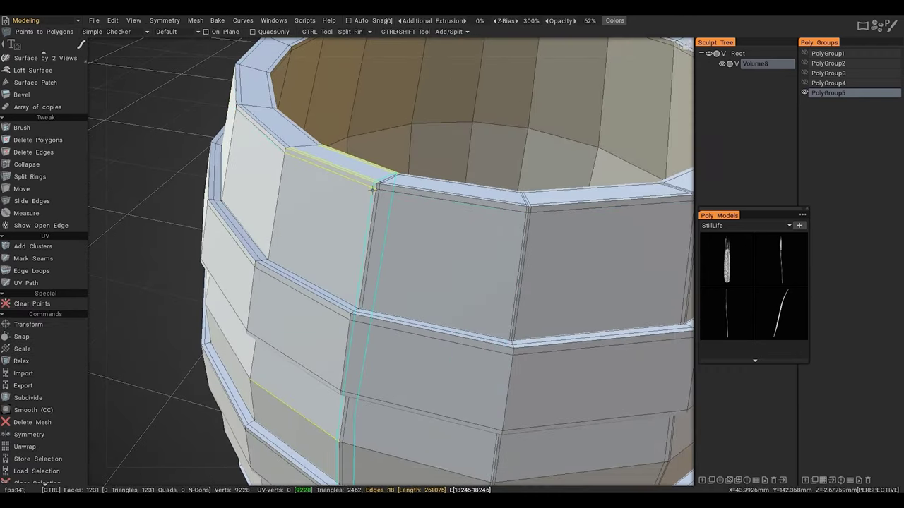
{"action": "left_click", "coordinate": [384, 190], "text": "ctrl"}
{"action": "scroll", "coordinate": [424, 198], "scroll_direction": "down", "scroll_amount": 5}
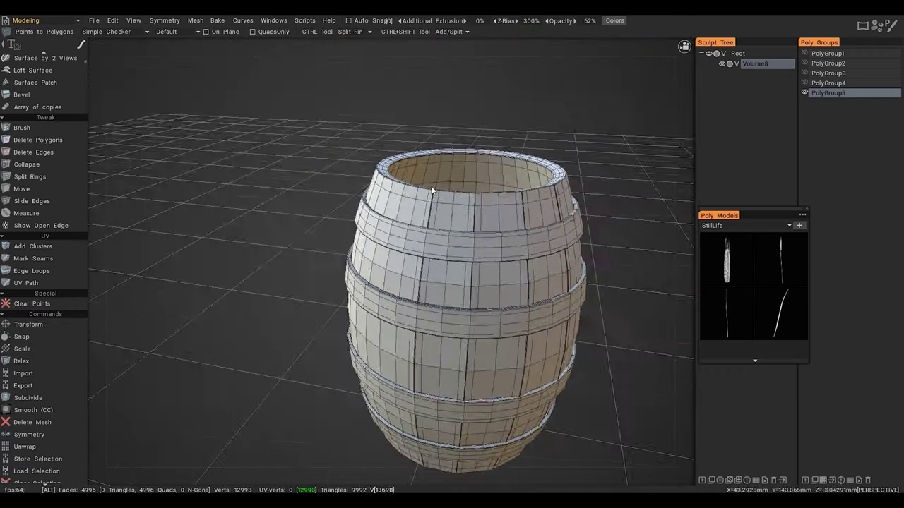
{"action": "scroll", "coordinate": [497, 161], "scroll_direction": "down", "scroll_amount": 5}
{"action": "left_click_drag", "start_coordinate": [433, 191], "coordinate": [586, 262], "text": "alt"}
{"action": "scroll", "coordinate": [497, 162], "scroll_direction": "up", "scroll_amount": 5}
{"action": "key", "text": "ctrl+z"}
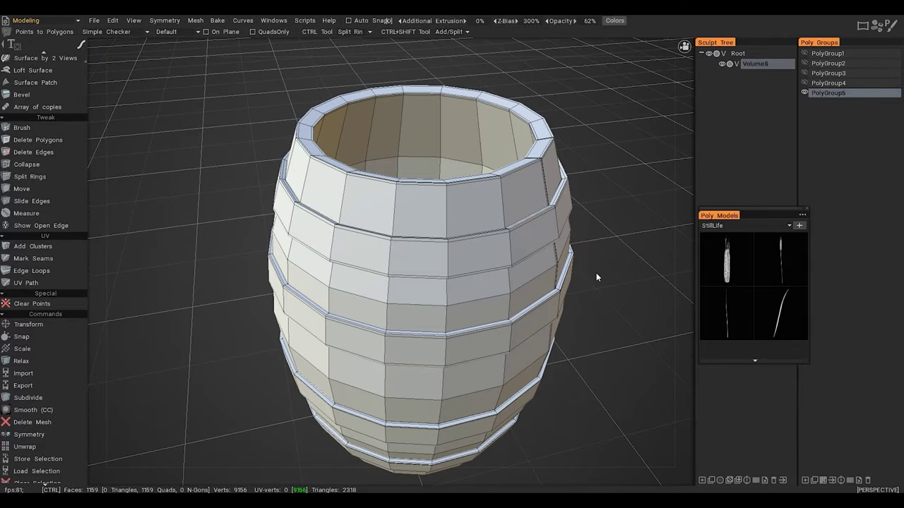
Step: Compare the barrel's subdivided and low-poly versions by undoing and redoing, ending on the low-poly mesh
{"action": "scroll", "coordinate": [569, 259], "scroll_direction": "down", "scroll_amount": 1}
{"action": "key", "text": "KP_6"}
{"action": "key", "text": "KP_5"}
{"action": "key", "text": "ctrl+y"}
{"action": "key", "text": "ctrl+z"}
{"action": "key", "text": "ctrl+y"}
{"action": "left_click_drag", "start_coordinate": [438, 176], "coordinate": [584, 297], "text": "alt"}
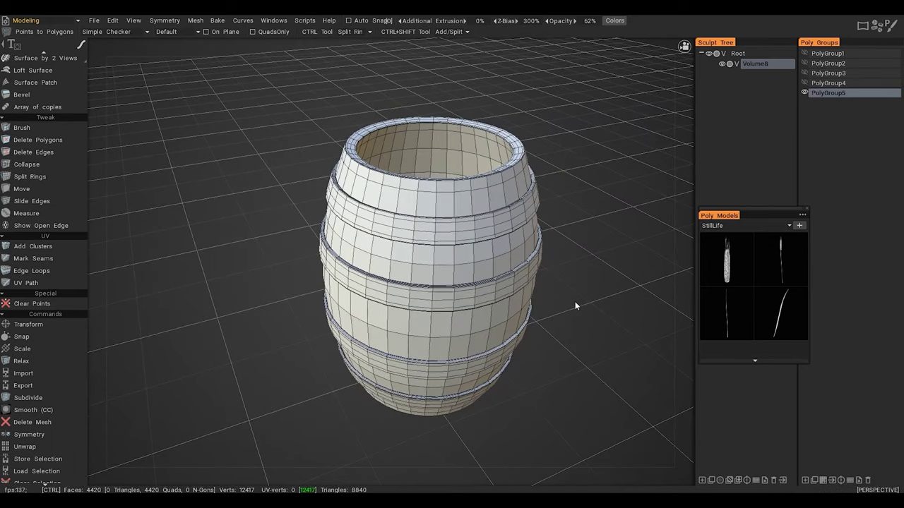
{"action": "key", "text": "ctrl+z"}
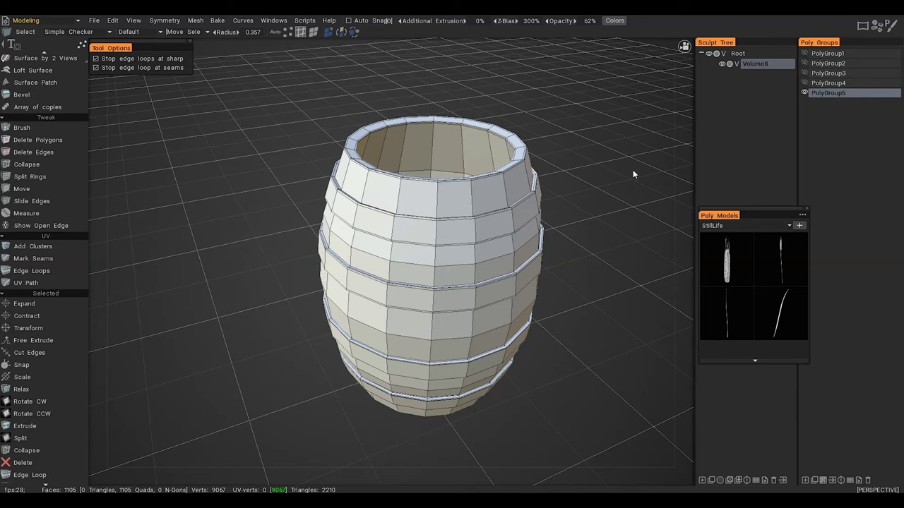
Step: Hide the barrel's PolyGroup5, show the bowl's PolyGroup2 and frame the bowl
{"action": "left_click", "coordinate": [804, 92]}
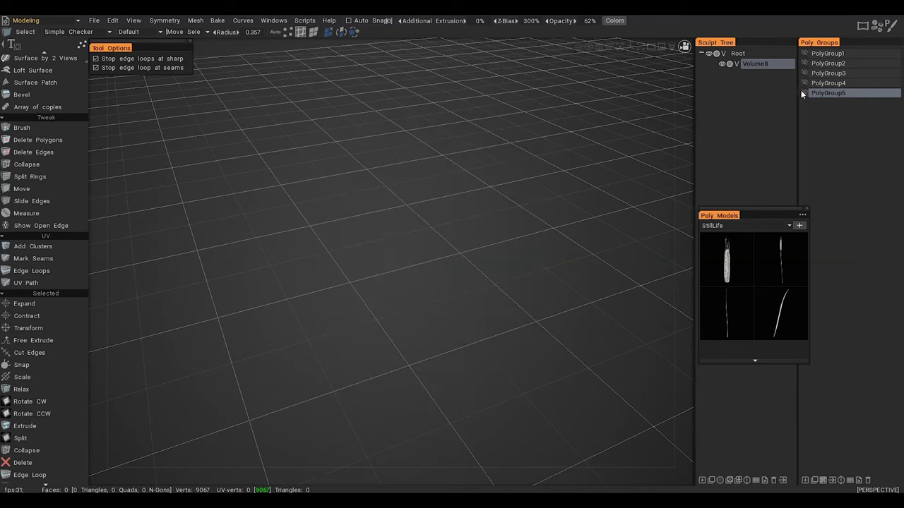
{"action": "left_click", "coordinate": [805, 64]}
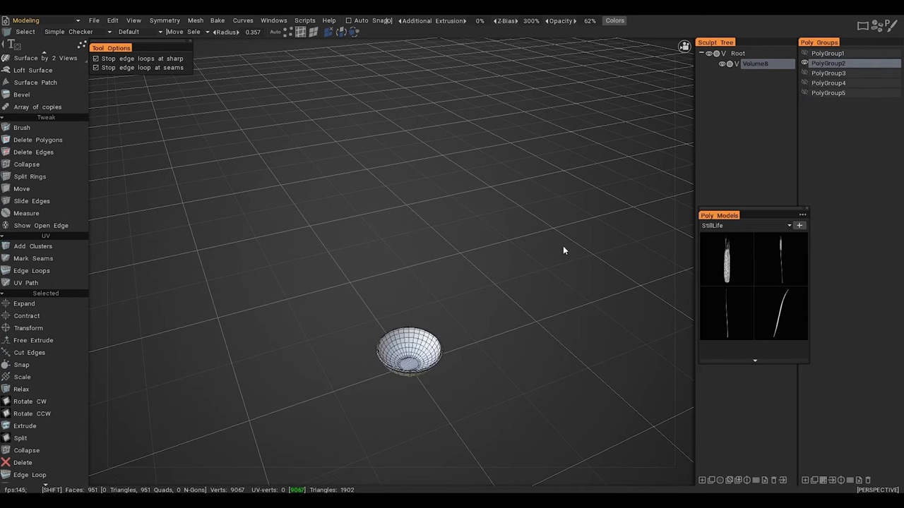
{"action": "key", "text": "shift+a"}
Step: Try selecting part of the bowl's rim with the circle selection shape, switch to face mode and clear the selection
{"action": "left_click", "coordinate": [43, 58]}
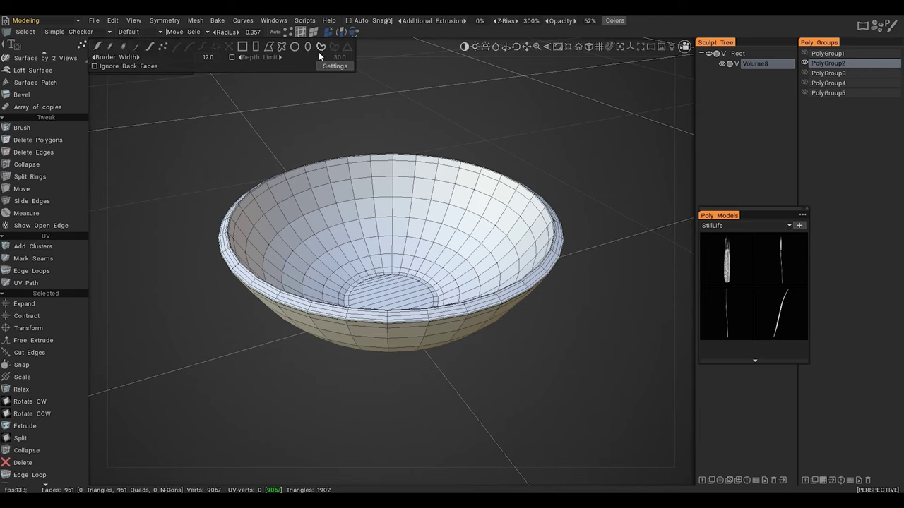
{"action": "key", "text": "e"}
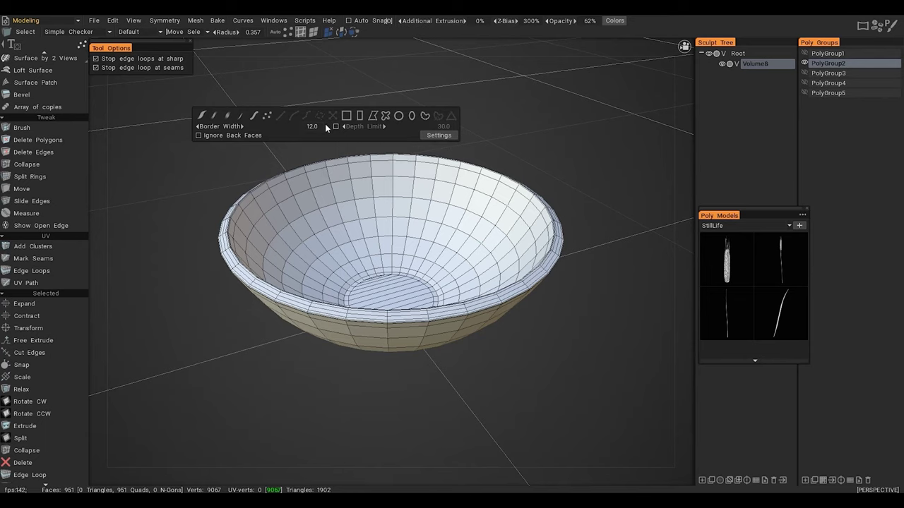
{"action": "left_click", "coordinate": [399, 117]}
{"action": "left_click_drag", "start_coordinate": [228, 153], "coordinate": [323, 218]}
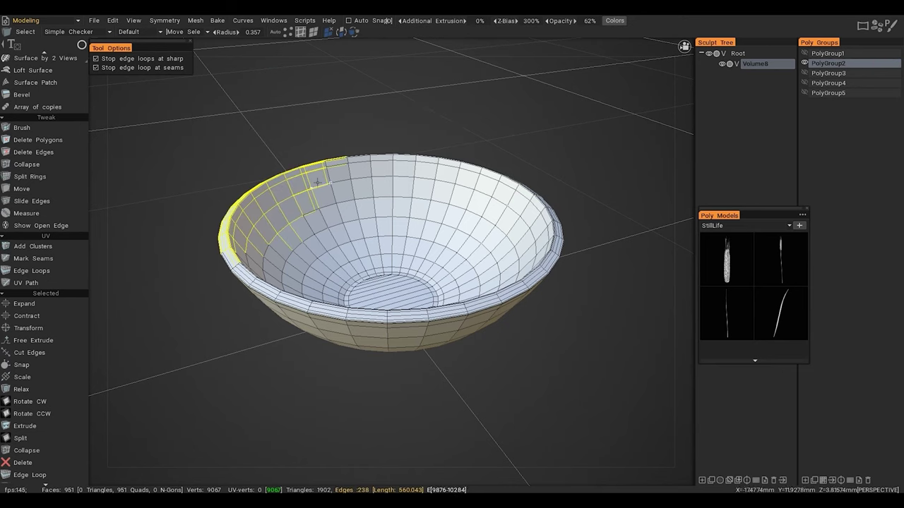
{"action": "left_click", "coordinate": [312, 32]}
{"action": "key", "text": "ctrl+d"}
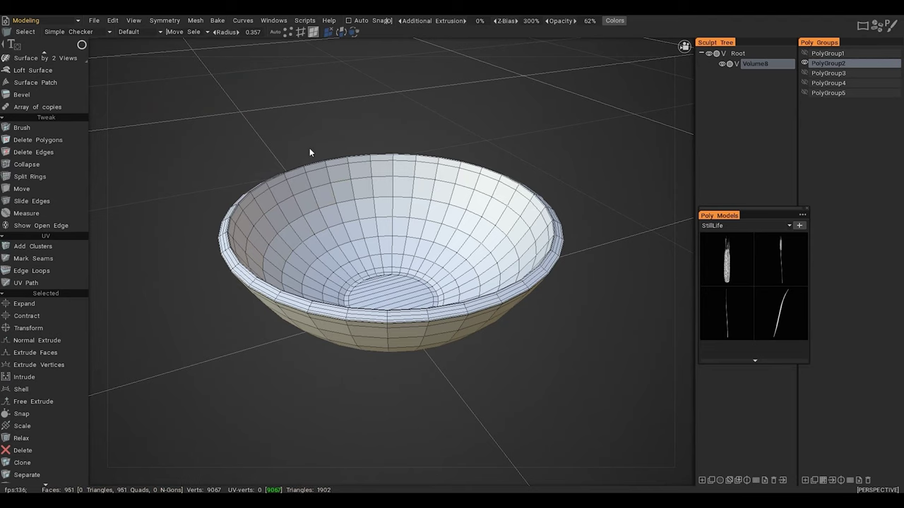
Step: Set the selection back to the dotted stroke mode and bring the bowl's floor into a close top view
{"action": "key", "text": "e"}
{"action": "left_click", "coordinate": [250, 142]}
{"action": "mouse_move", "coordinate": [357, 250]}
{"action": "left_mouse_down", "text": "alt"}
{"action": "mouse_move", "coordinate": [360, 266]}
{"action": "mouse_move", "coordinate": [351, 265]}
{"action": "left_mouse_up", "text": "alt"}
{"action": "middle_click_drag", "start_coordinate": [350, 266], "coordinate": [353, 181], "text": "alt"}
{"action": "right_click_drag", "start_coordinate": [352, 181], "coordinate": [516, 210], "text": "alt"}
{"action": "key", "text": "KP_5"}
{"action": "middle_click_drag", "start_coordinate": [516, 211], "coordinate": [582, 272], "text": "alt"}
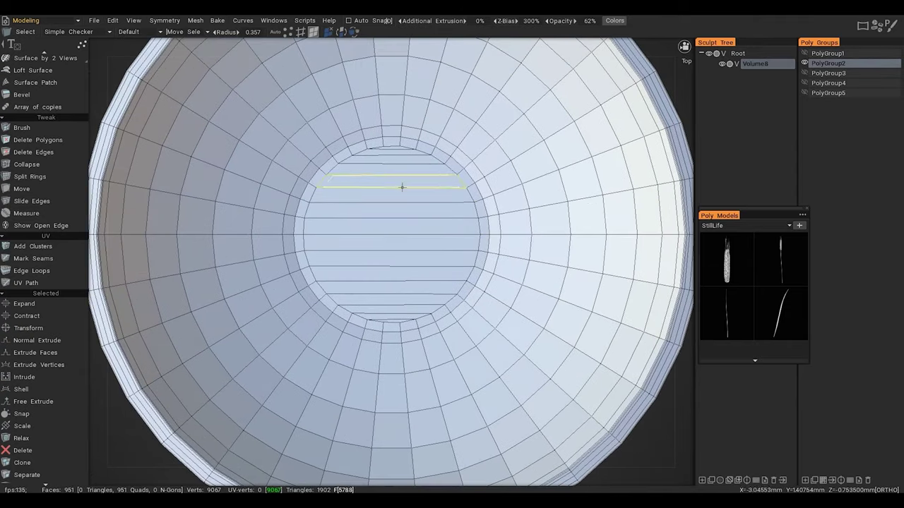
Step: Select all faces of the bowl's floor, undo the stray wall selection, and expand the selection up the inner wall
{"action": "left_click_drag", "start_coordinate": [387, 152], "coordinate": [395, 320]}
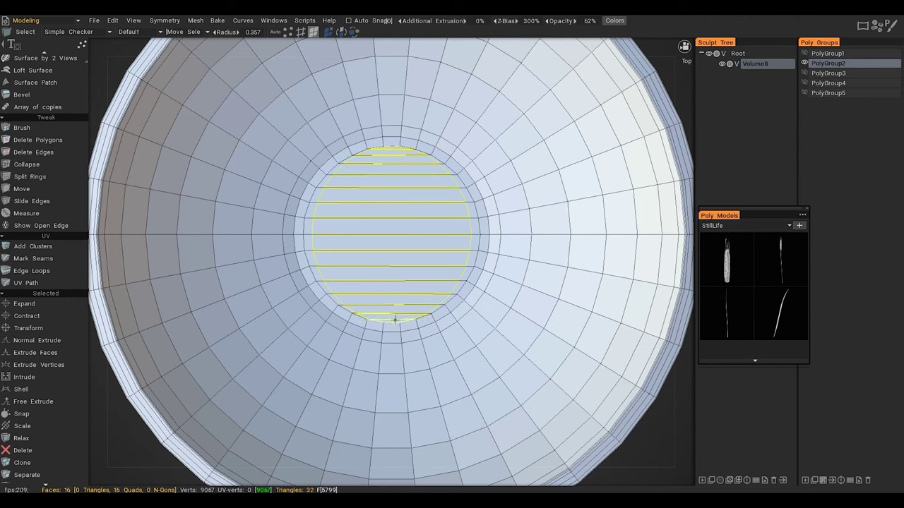
{"action": "mouse_move", "coordinate": [392, 117]}
{"action": "left_mouse_down"}
{"action": "mouse_move", "coordinate": [325, 92]}
{"action": "mouse_move", "coordinate": [194, 212]}
{"action": "mouse_move", "coordinate": [238, 321]}
{"action": "left_mouse_up"}
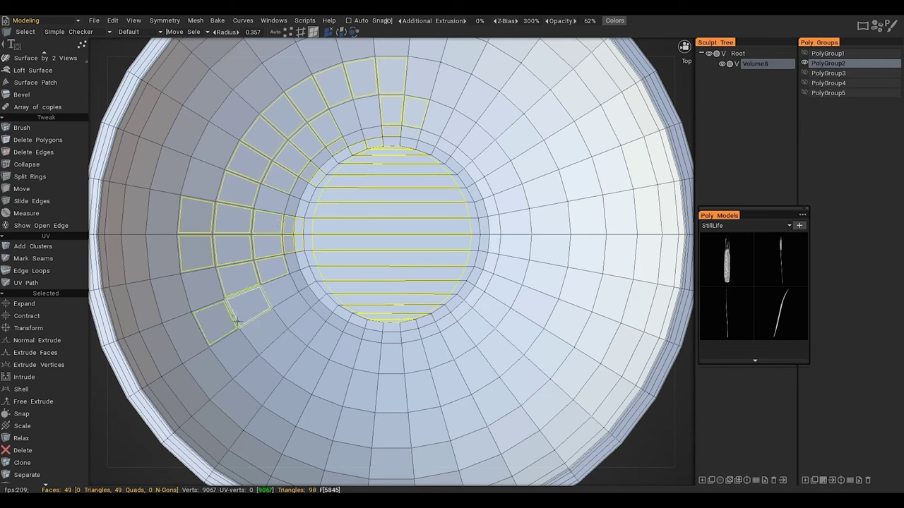
{"action": "key", "text": "ctrl+z"}
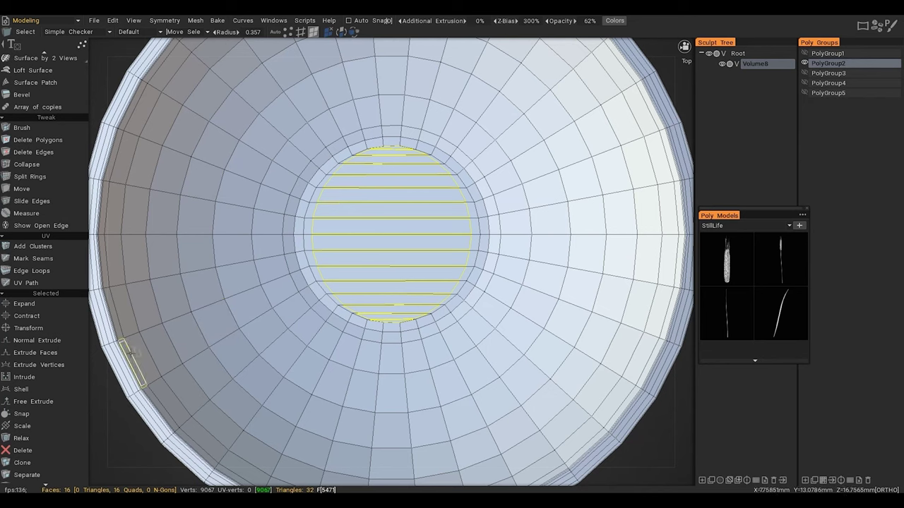
{"action": "left_click", "coordinate": [28, 303]}
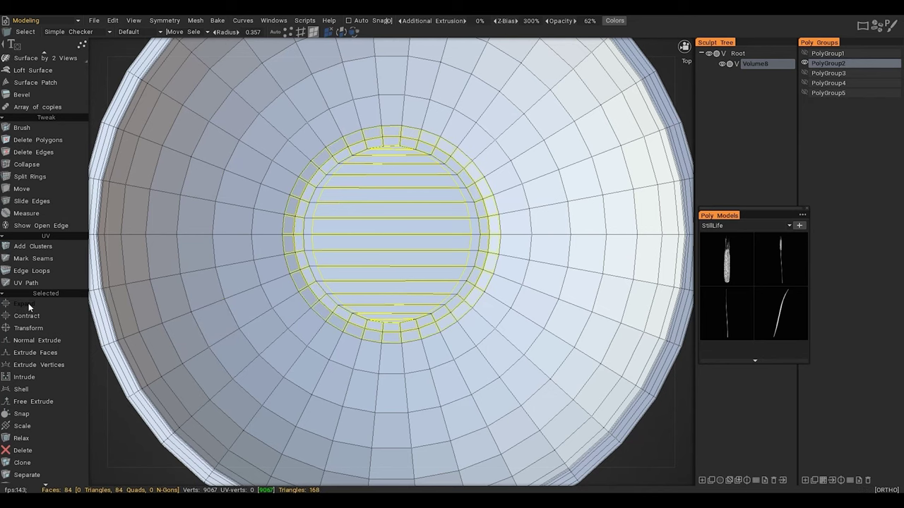
{"action": "left_click", "coordinate": [28, 303]}
{"action": "left_click", "coordinate": [29, 306]}
{"action": "left_click", "coordinate": [30, 306]}
{"action": "left_click_drag", "start_coordinate": [322, 202], "coordinate": [129, 256], "text": "alt"}
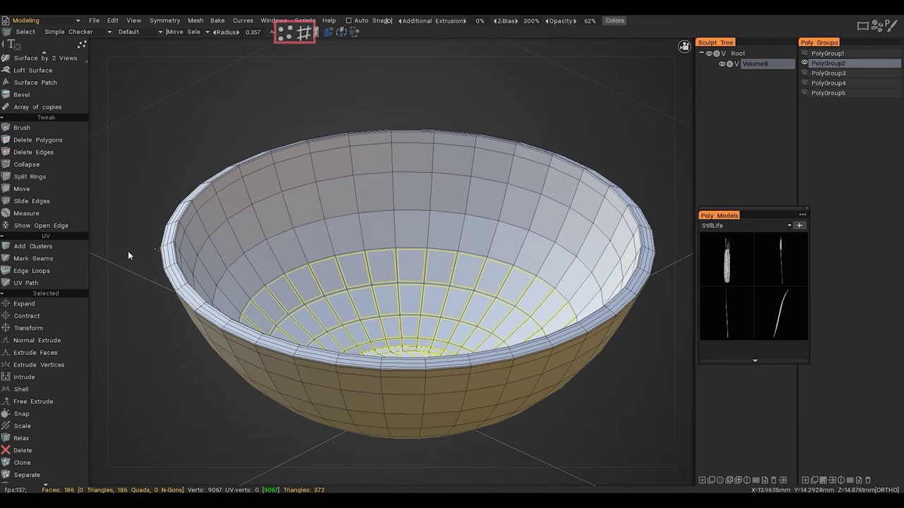
Step: Expand and contract the face selection until it covers the bowl's interior except the two inner wall rings below the rim
{"action": "left_click", "coordinate": [26, 304]}
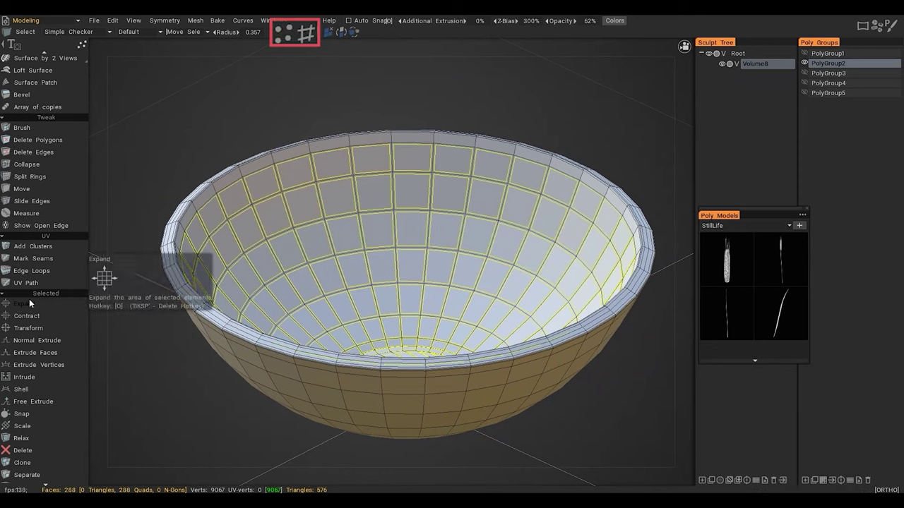
{"action": "left_click", "coordinate": [30, 304]}
{"action": "left_click", "coordinate": [28, 304]}
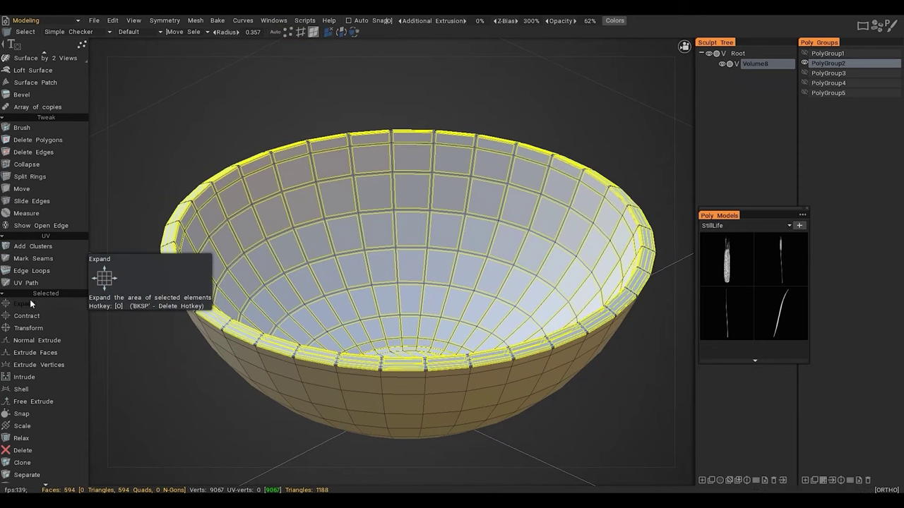
{"action": "left_click", "coordinate": [28, 315]}
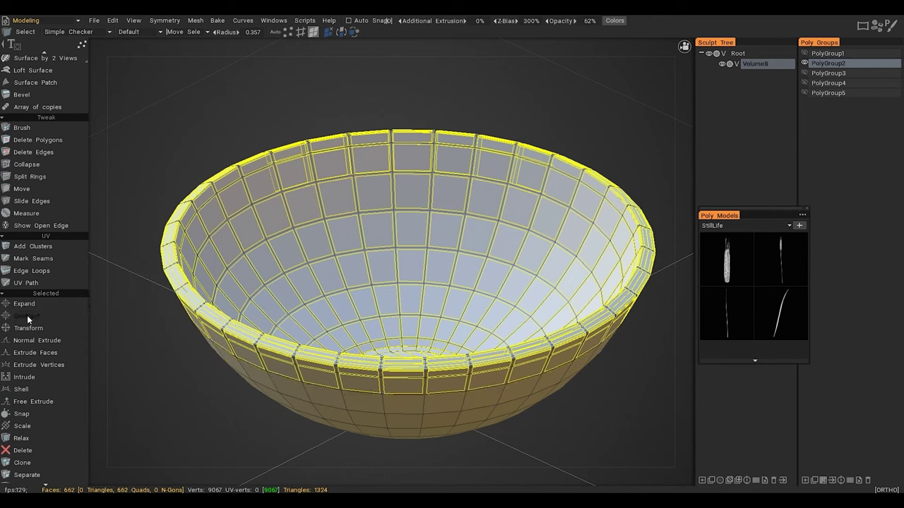
{"action": "left_click", "coordinate": [29, 315]}
{"action": "left_click", "coordinate": [30, 314]}
{"action": "left_click", "coordinate": [29, 314]}
{"action": "left_click", "coordinate": [30, 314]}
{"action": "left_click", "coordinate": [31, 305]}
{"action": "left_click", "coordinate": [32, 304]}
{"action": "left_click", "coordinate": [32, 304]}
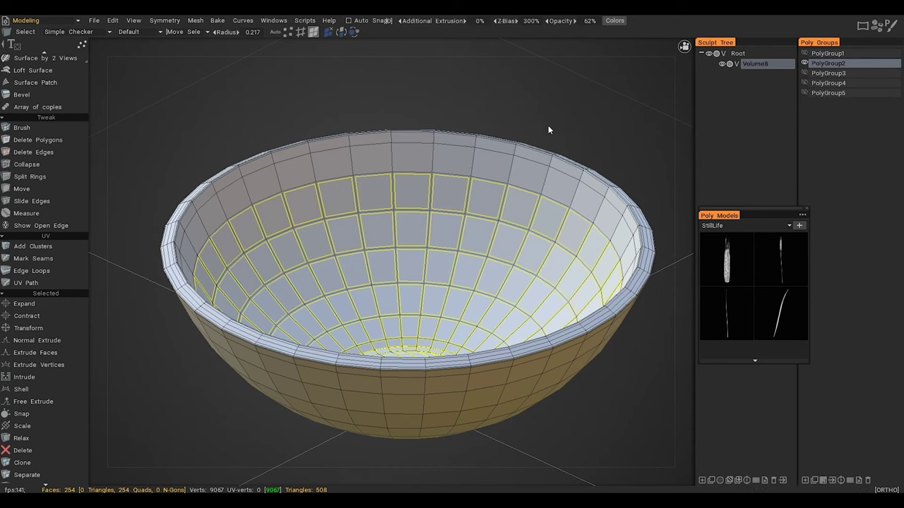
Step: Clone the selected interior faces into a separate poly group, apply the clone and clear the selection
{"action": "right_click_drag", "start_coordinate": [550, 144], "coordinate": [361, 185], "text": "alt"}
{"action": "left_click_drag", "start_coordinate": [367, 189], "coordinate": [533, 172], "text": "alt"}
{"action": "key", "text": "space"}
{"action": "left_click", "coordinate": [549, 314]}
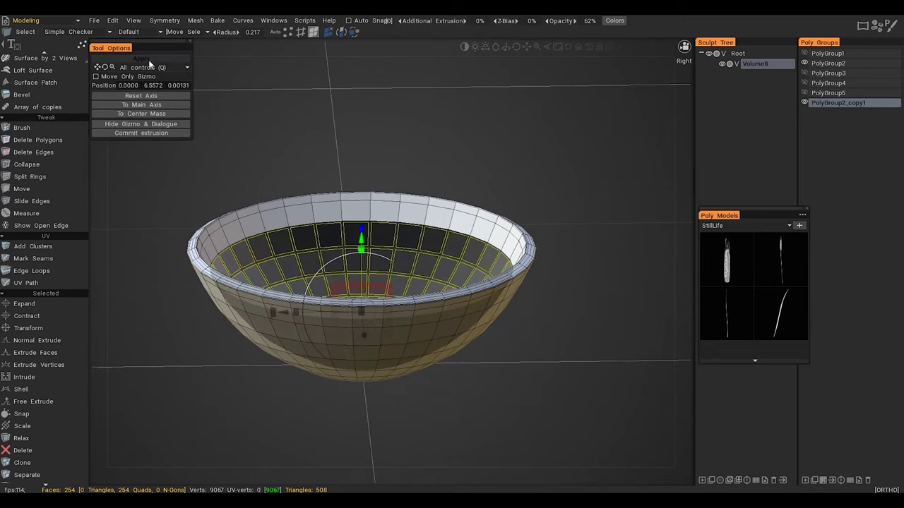
{"action": "key", "text": "Return"}
{"action": "key", "text": "ctrl+d"}
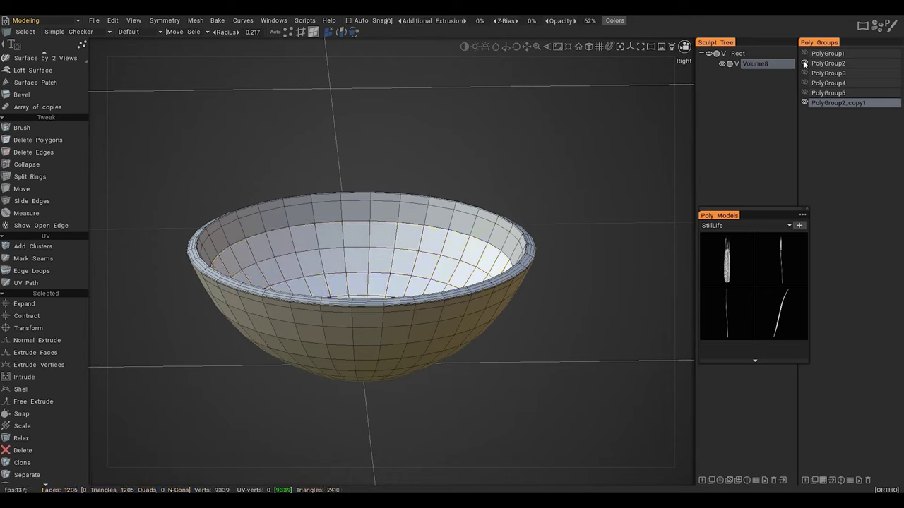
Step: Hide PolyGroup2 and bring the cloned shell into a straight side view
{"action": "left_click", "coordinate": [804, 63]}
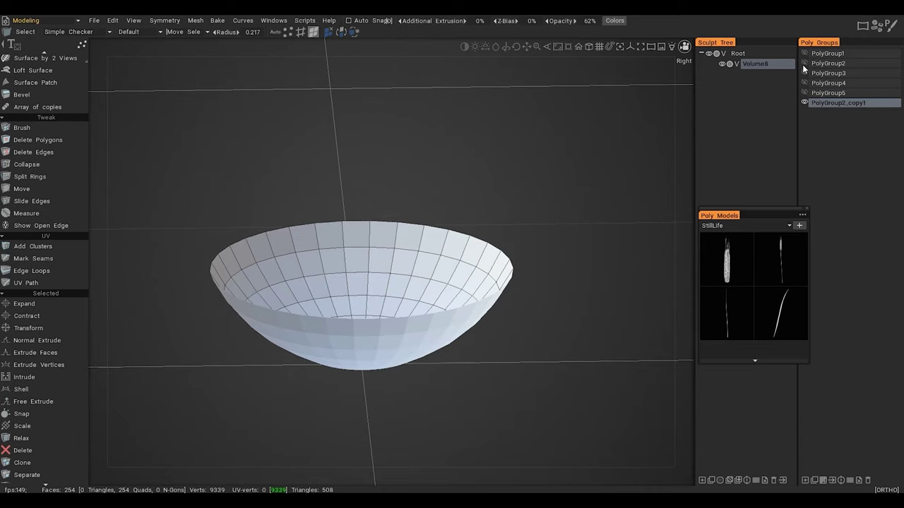
{"action": "left_click_drag", "start_coordinate": [375, 256], "coordinate": [357, 238], "text": "alt"}
{"action": "middle_click_drag", "start_coordinate": [359, 238], "coordinate": [387, 272], "text": "alt"}
Step: Mirror the cloned shell along the Y axis with the symmetry plane picked at its open upper edge, and reset the symmetry
{"action": "key", "text": "s"}
{"action": "left_click", "coordinate": [364, 231]}
{"action": "left_click", "coordinate": [369, 32]}
{"action": "key", "text": "s"}
{"action": "left_click", "coordinate": [478, 255]}
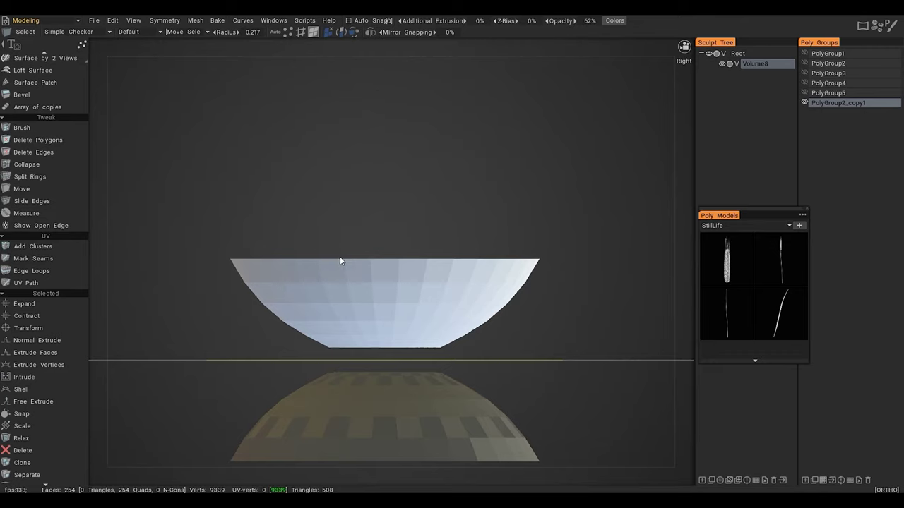
{"action": "left_click", "coordinate": [341, 259]}
{"action": "key", "text": "s"}
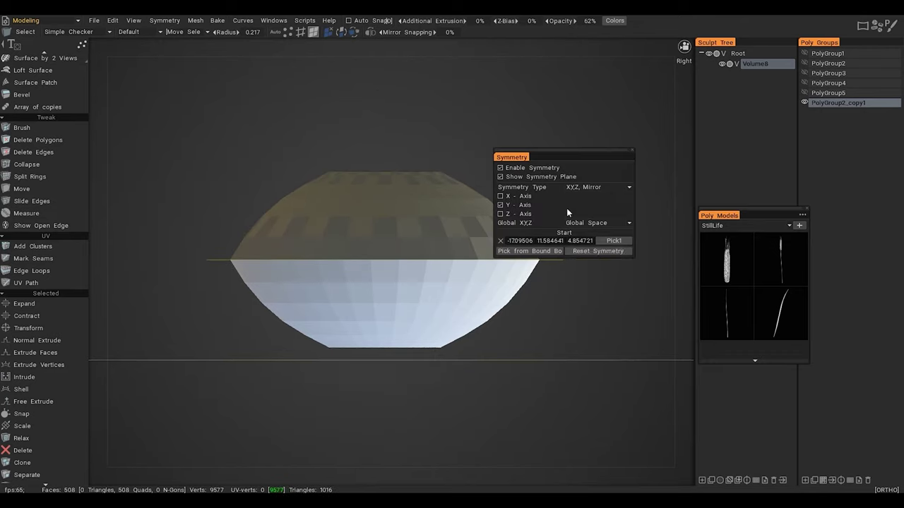
{"action": "left_click", "coordinate": [625, 251]}
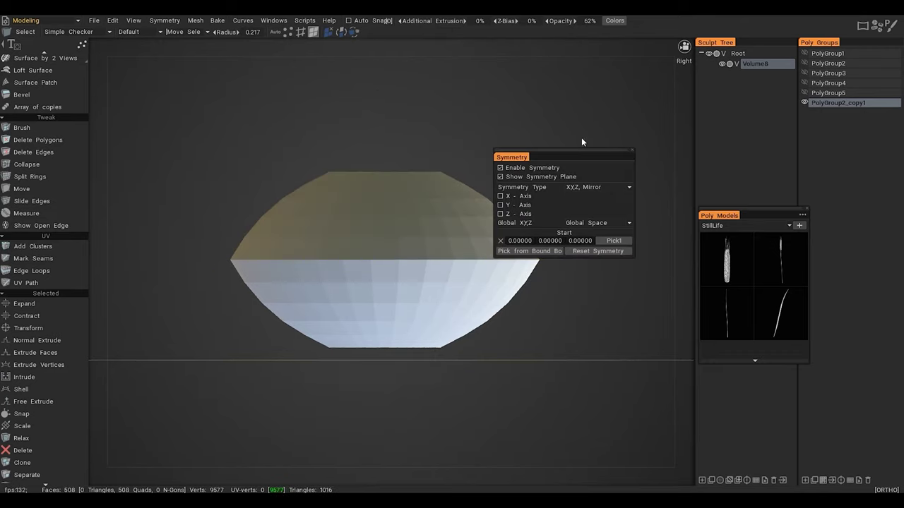
Step: Select every face of PolyGroup2_copy1, flip the normals and clear the selection
{"action": "left_click", "coordinate": [824, 482]}
{"action": "key", "text": "space"}
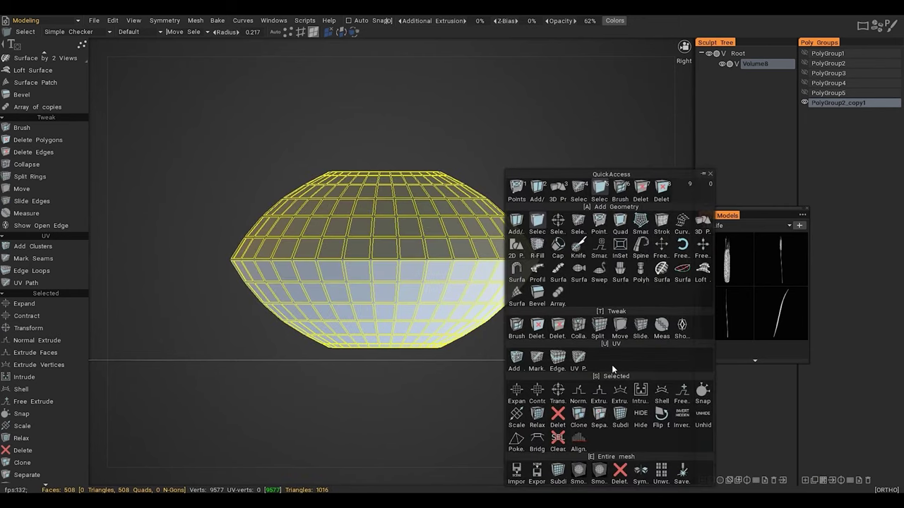
{"action": "left_click", "coordinate": [661, 416]}
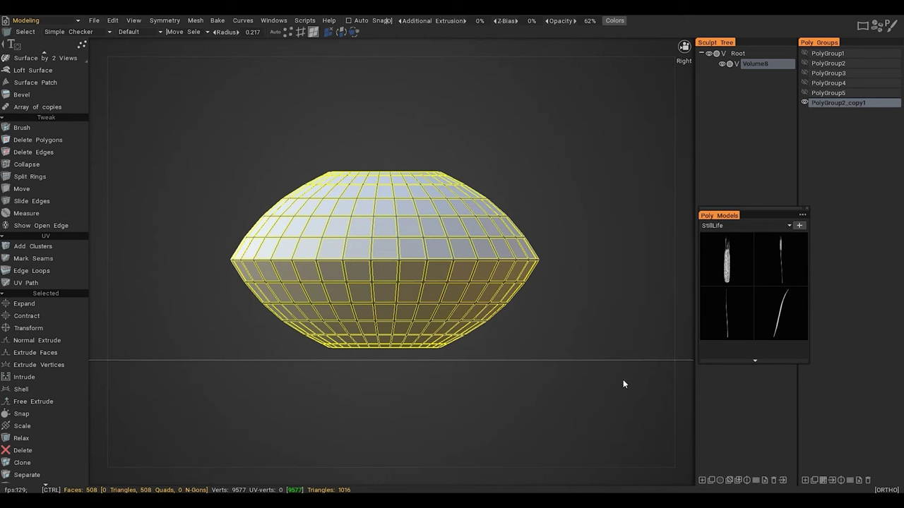
{"action": "key", "text": "ctrl+d"}
{"action": "left_click_drag", "start_coordinate": [500, 215], "coordinate": [564, 252], "text": "alt"}
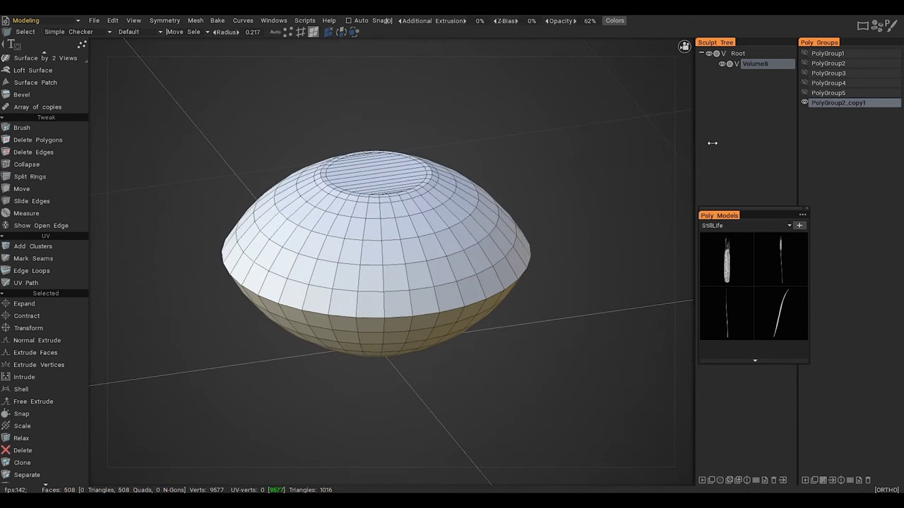
Step: Show PolyGroup2, try lifting the mirrored shape above the bowl with the transform gizmo, and undo the move
{"action": "left_click", "coordinate": [804, 63]}
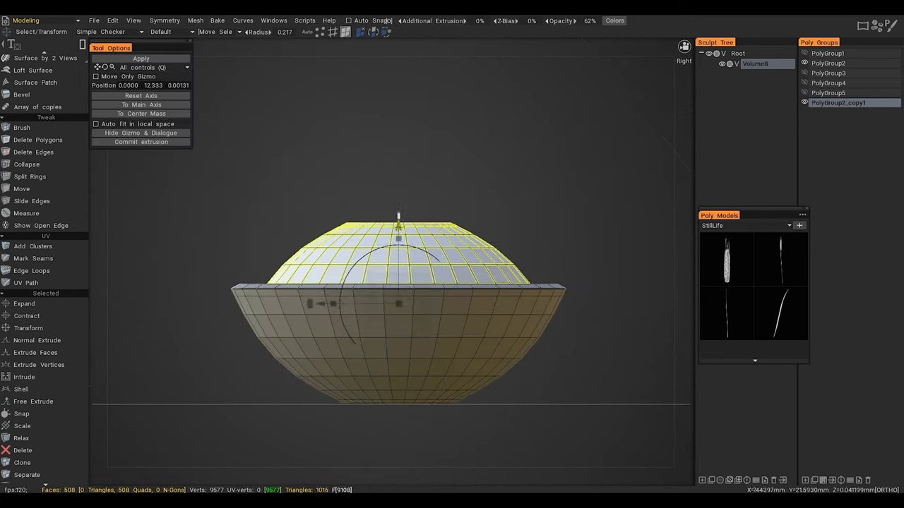
{"action": "left_click_drag", "start_coordinate": [392, 224], "coordinate": [395, 101]}
{"action": "left_click_drag", "start_coordinate": [397, 157], "coordinate": [439, 251], "text": "alt"}
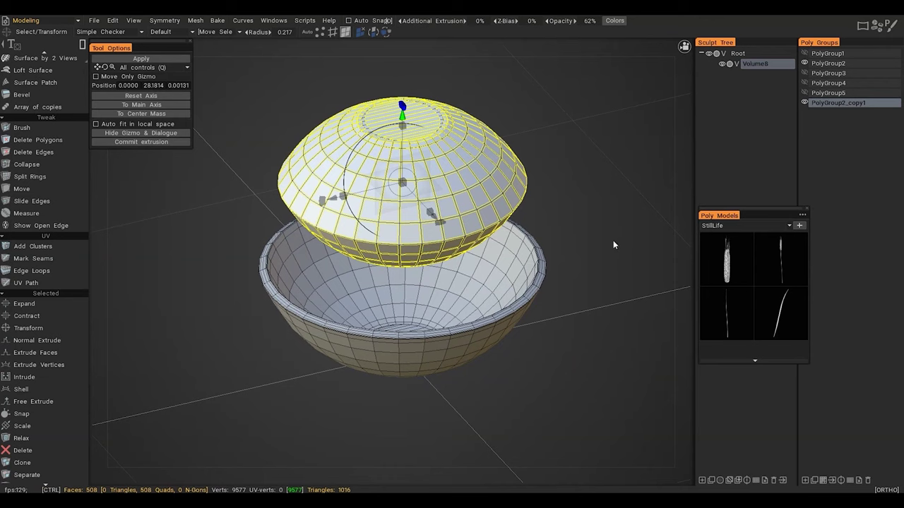
{"action": "key", "text": "ctrl+z"}
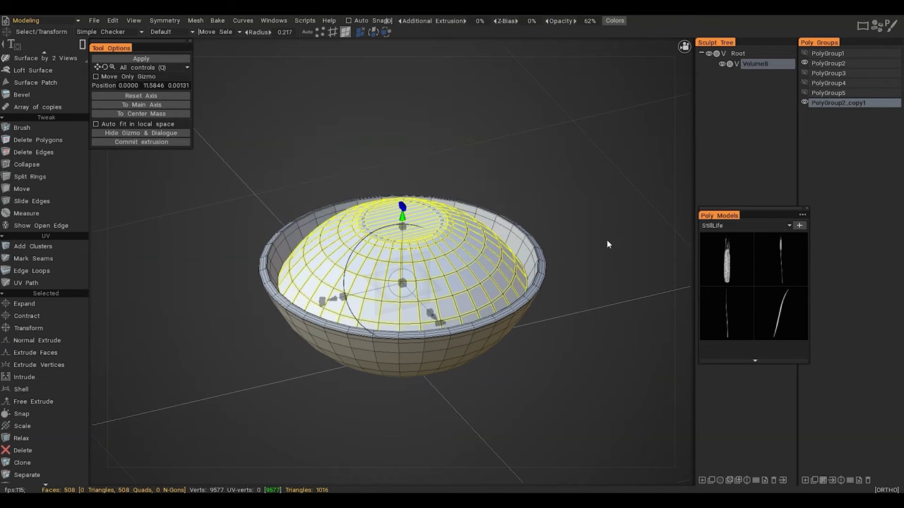
{"action": "key", "text": "ctrl+z"}
Step: Select only the flat cap faces on top of the mirrored shape, using the dotted stroke selection mode in a top view
{"action": "left_click_drag", "start_coordinate": [412, 244], "coordinate": [387, 271], "text": "alt"}
{"action": "right_click_drag", "start_coordinate": [388, 271], "coordinate": [496, 265], "text": "alt"}
{"action": "middle_click_drag", "start_coordinate": [498, 244], "coordinate": [483, 294], "text": "alt"}
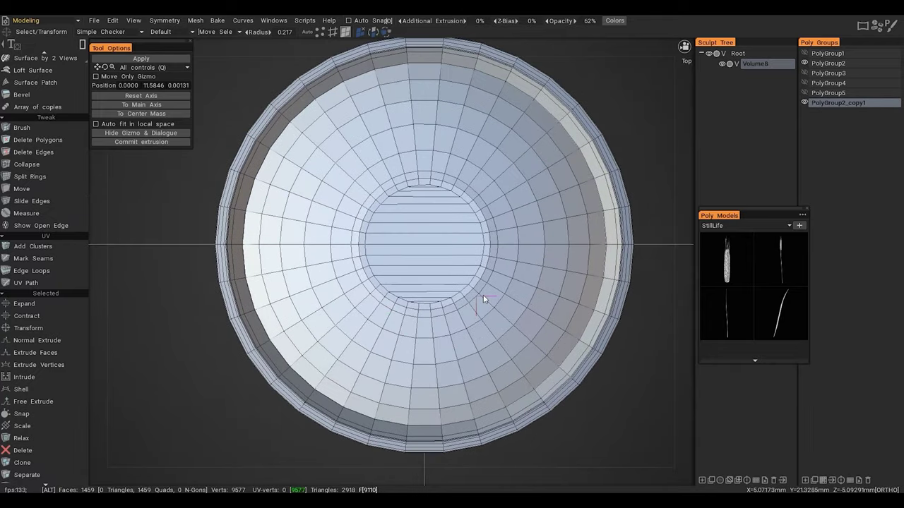
{"action": "right_click_drag", "start_coordinate": [483, 294], "coordinate": [523, 288], "text": "alt"}
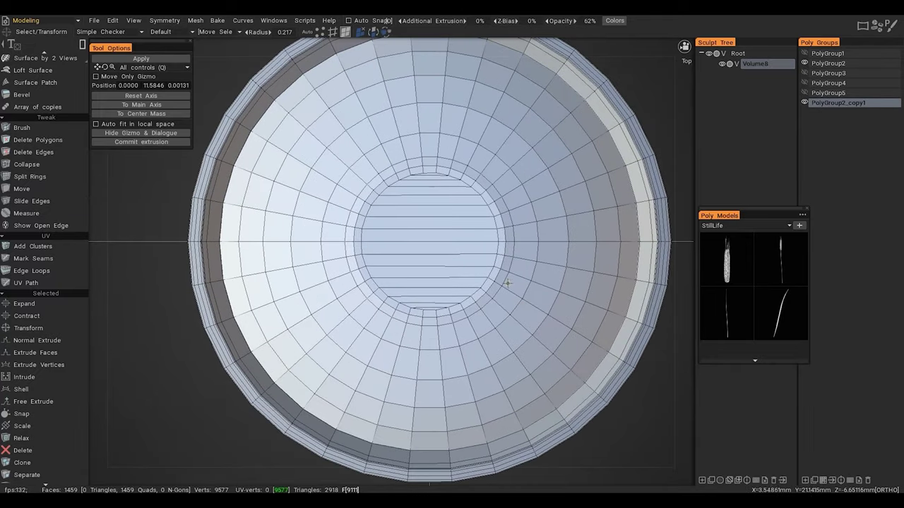
{"action": "key", "text": "space"}
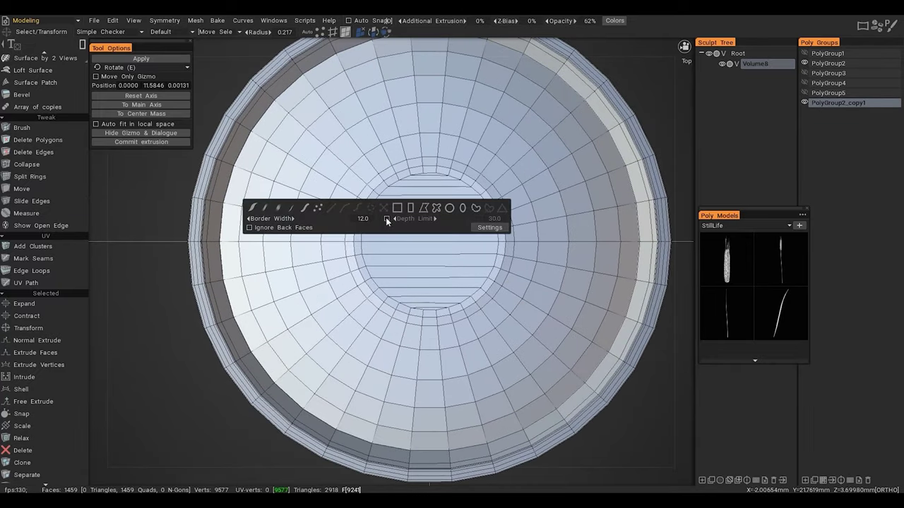
{"action": "left_click", "coordinate": [318, 209]}
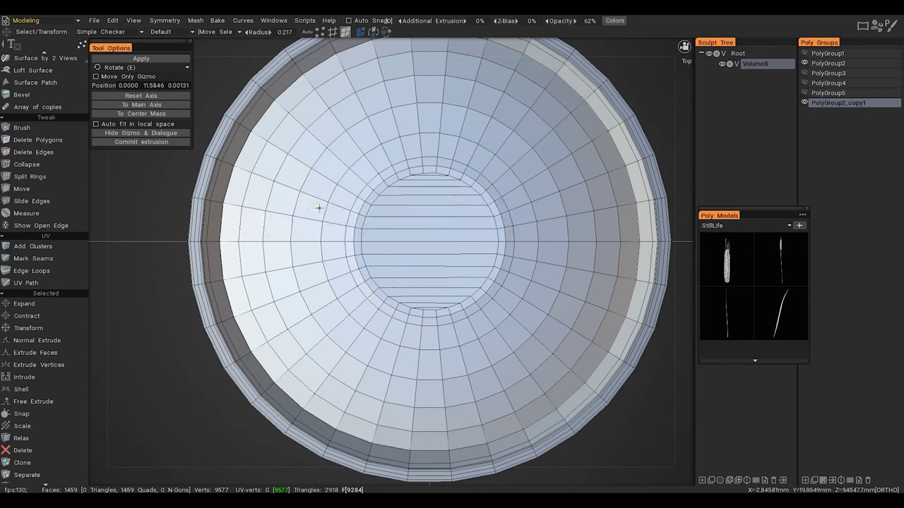
{"action": "left_click_drag", "start_coordinate": [431, 186], "coordinate": [431, 307]}
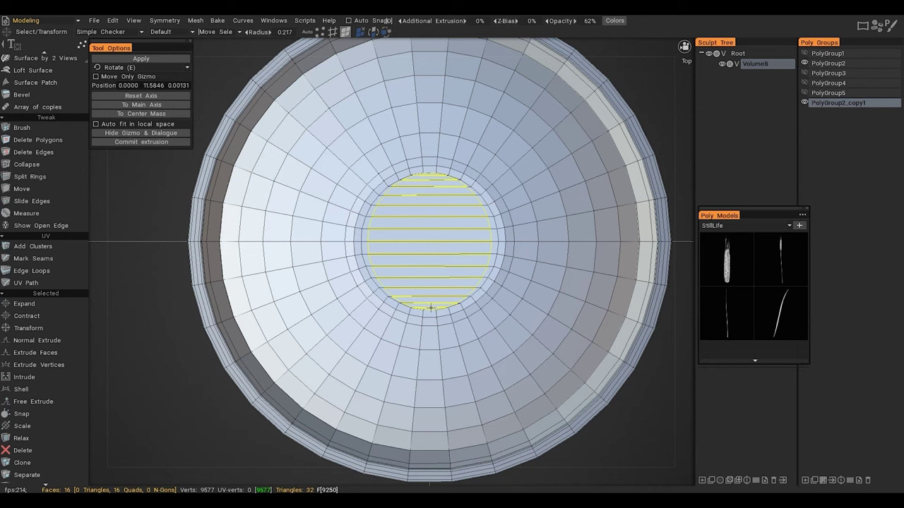
{"action": "left_click_drag", "start_coordinate": [431, 308], "coordinate": [419, 333]}
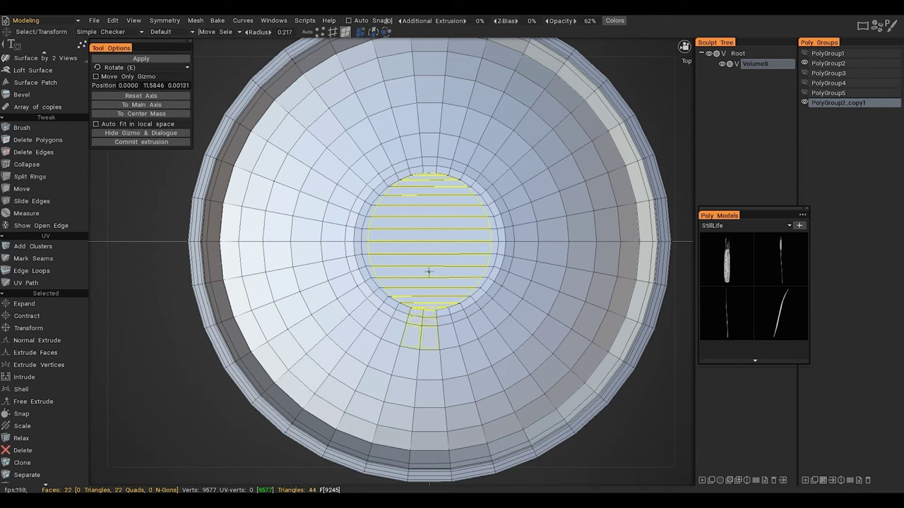
{"action": "key", "text": "ctrl+d"}
{"action": "left_click_drag", "start_coordinate": [430, 172], "coordinate": [430, 309]}
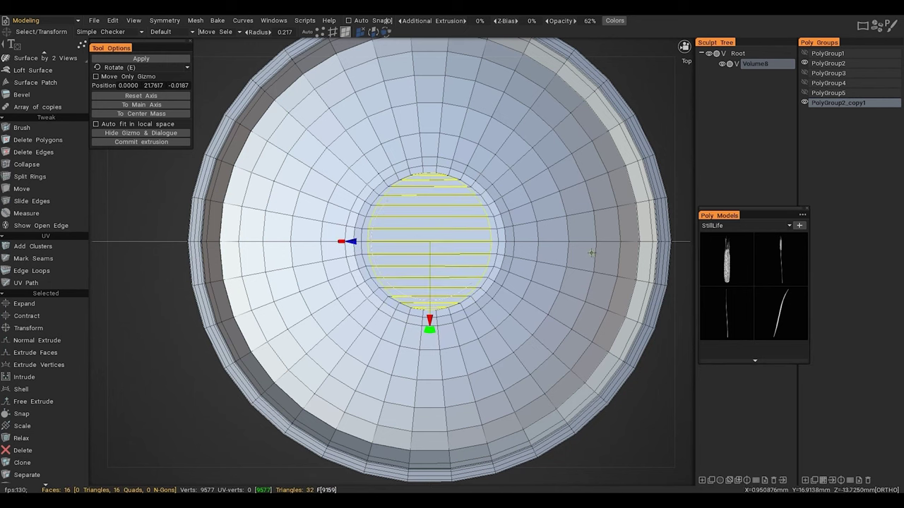
Step: Expand the cap selection outward by four face rings and view the mirrored shape at an angle
{"action": "key", "text": "KP_Add"}
{"action": "key", "text": "KP_Add"}
{"action": "key", "text": "KP_Add"}
{"action": "key", "text": "KP_Add"}
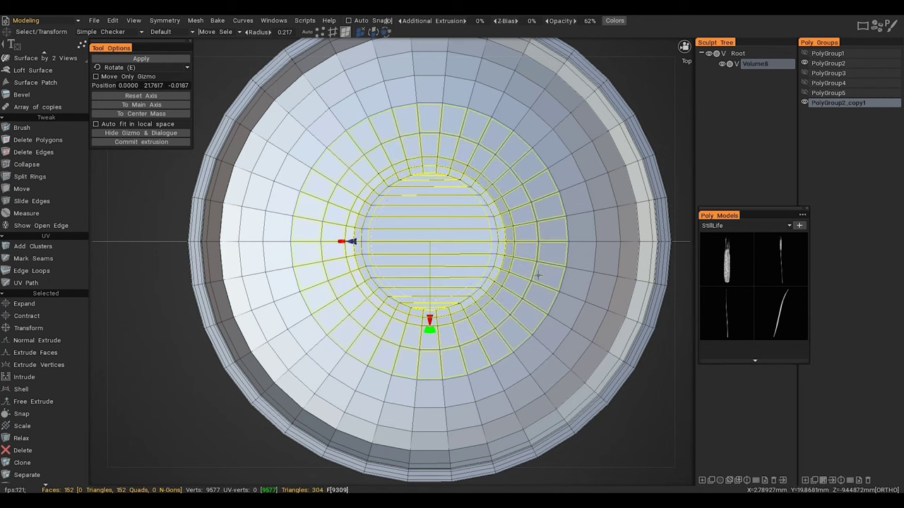
{"action": "left_click_drag", "start_coordinate": [473, 289], "coordinate": [503, 204], "text": "alt"}
{"action": "middle_click_drag", "start_coordinate": [504, 205], "coordinate": [499, 132], "text": "alt"}
{"action": "right_click_drag", "start_coordinate": [498, 132], "coordinate": [506, 148], "text": "alt"}
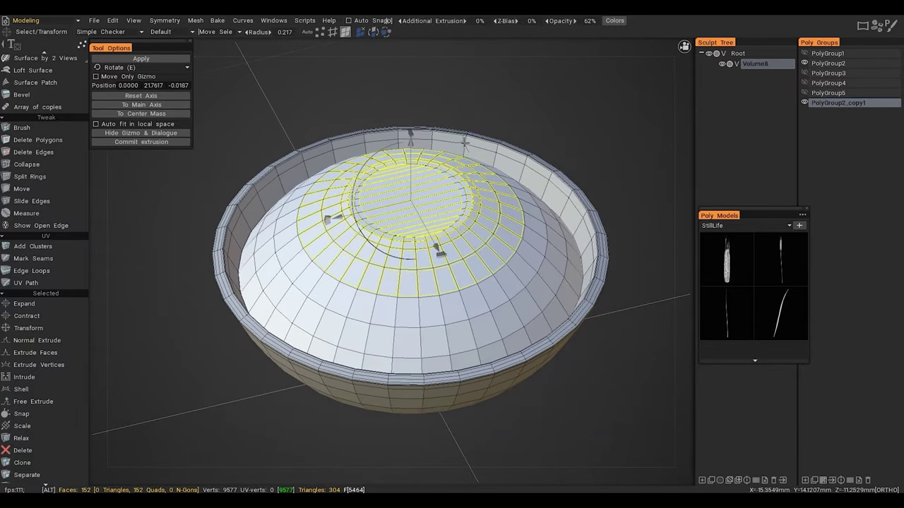
Step: Relax the selected upper faces of the mirrored shape several times, exit the transform mode and contract the selection by one ring
{"action": "key", "text": "shift+r"}
{"action": "key", "text": "shift+r"}
{"action": "key", "text": "shift+r"}
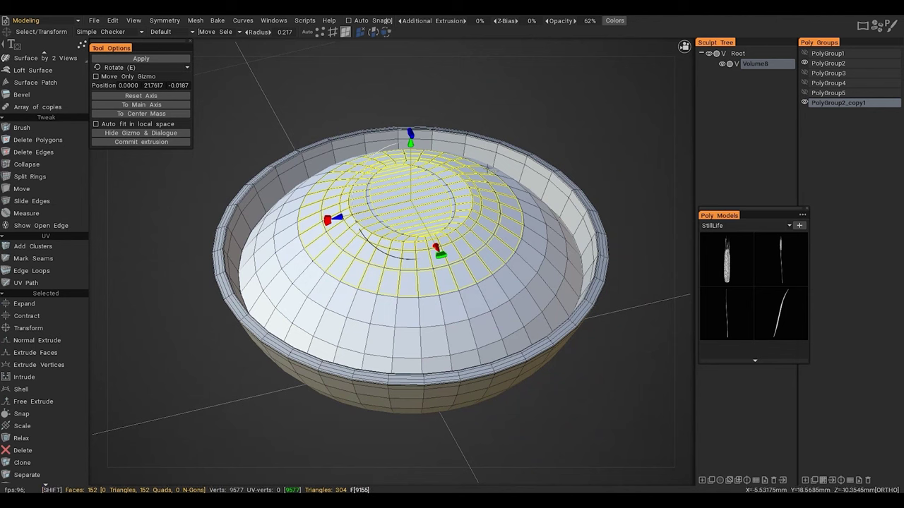
{"action": "key", "text": "shift+r"}
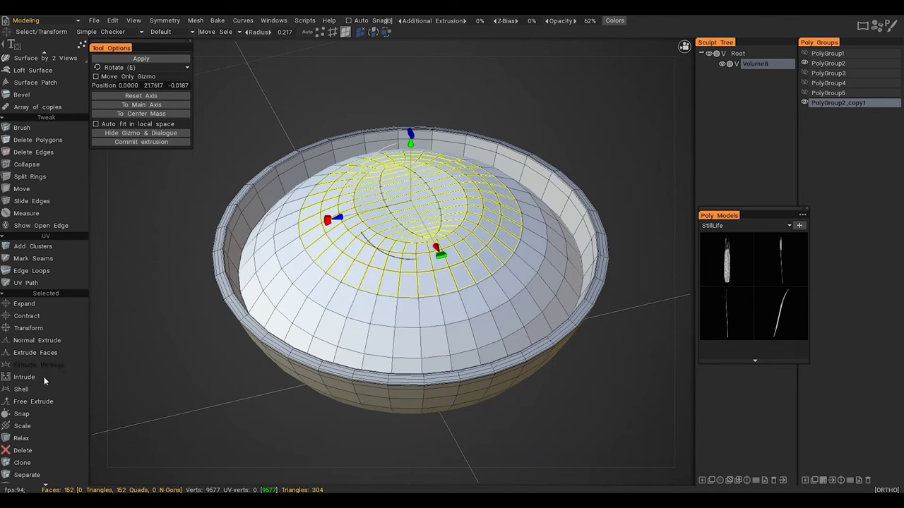
{"action": "left_click", "coordinate": [31, 441]}
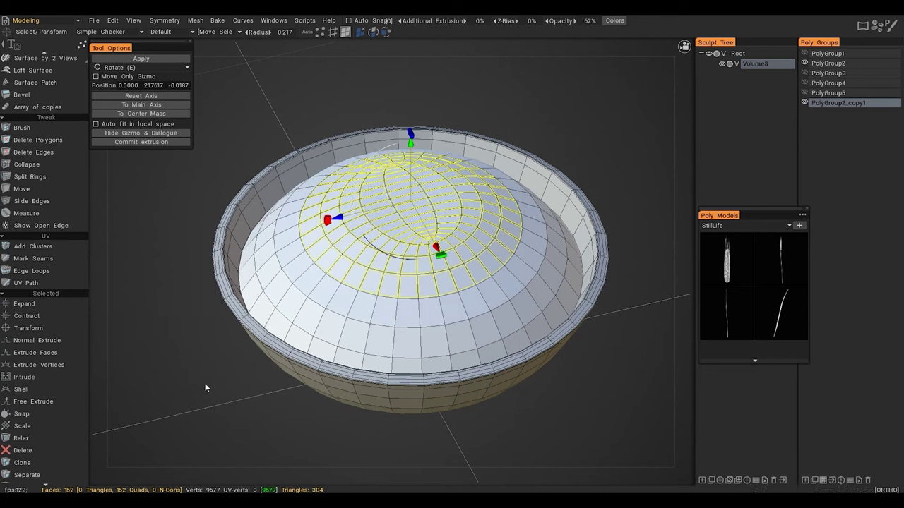
{"action": "key", "text": "Escape"}
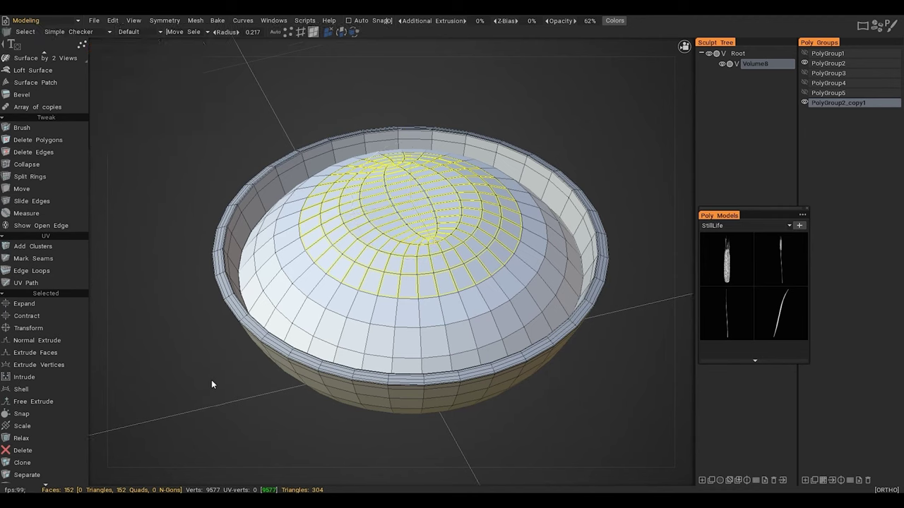
{"action": "key", "text": "KP_Subtract"}
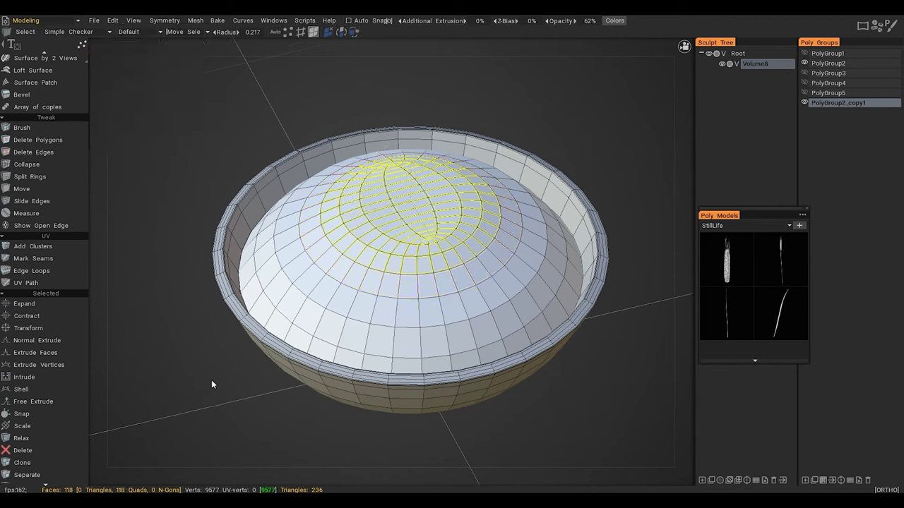
Step: Smooth the dome's top by relaxing it repeatedly while alternately expanding and contracting the face selection by two to three rings
{"action": "key", "text": "ctrl+plus"}
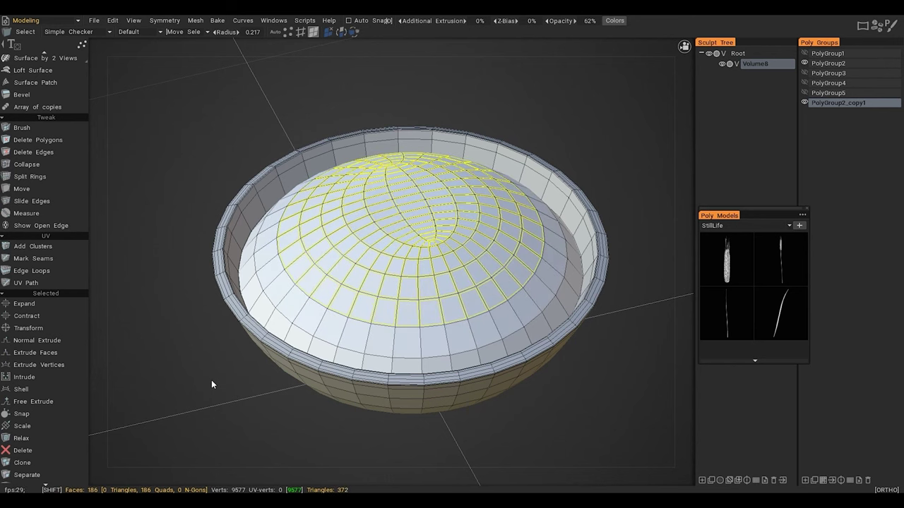
{"action": "key", "text": "ctrl+minus"}
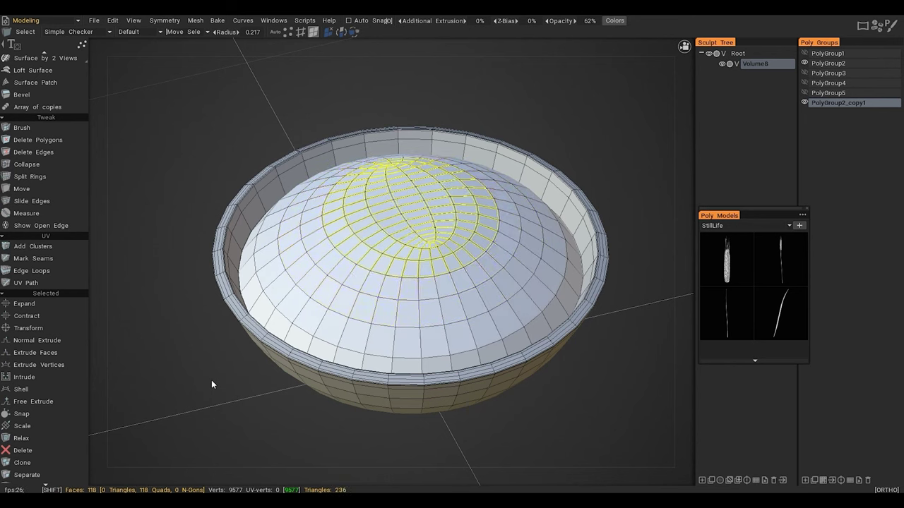
{"action": "key", "text": "shift+plus"}
{"action": "key", "text": "shift+plus"}
{"action": "key", "text": "shift+plus"}
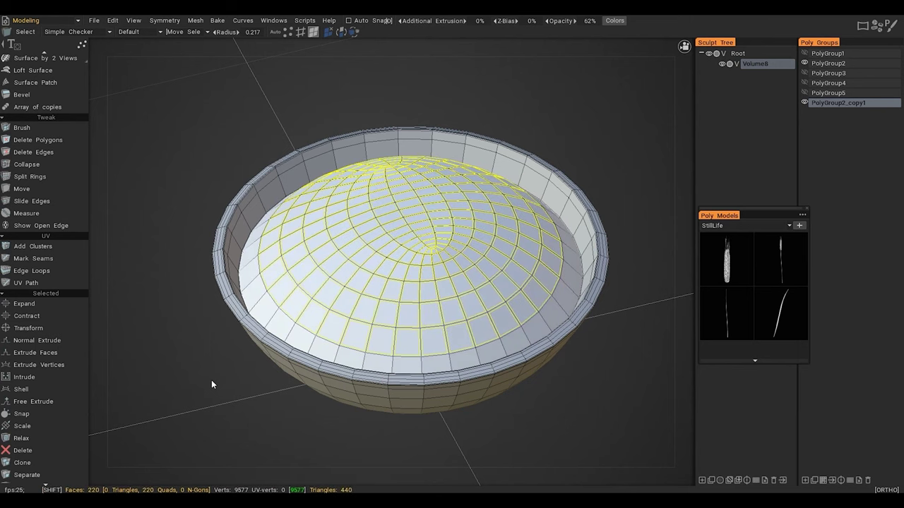
{"action": "key", "text": "ctrl+minus"}
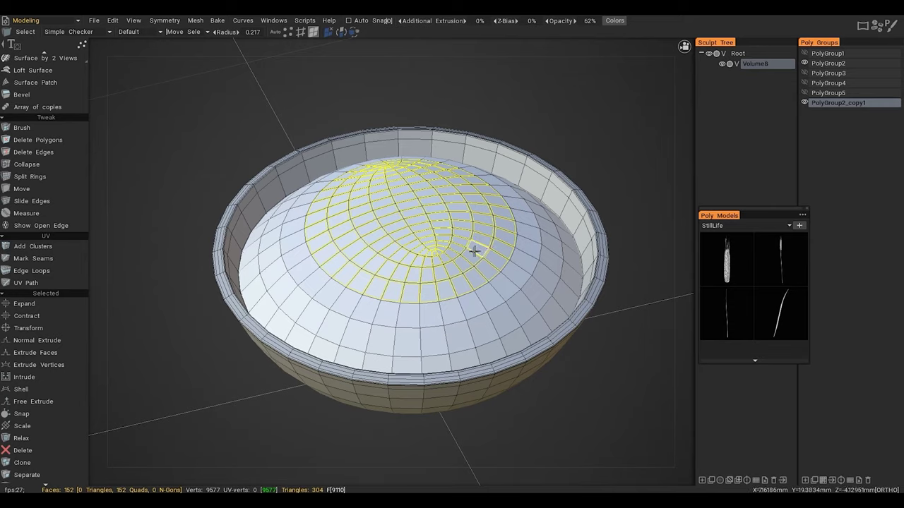
Step: Contract the selection to the dome's innermost face rings, varying it by one ring while relaxing the centre further
{"action": "right_click_drag", "start_coordinate": [450, 250], "coordinate": [437, 233], "text": "alt"}
{"action": "mouse_move", "coordinate": [437, 233]}
{"action": "left_mouse_down", "text": "alt"}
{"action": "mouse_move", "coordinate": [424, 196]}
{"action": "mouse_move", "coordinate": [436, 168]}
{"action": "mouse_move", "coordinate": [404, 213]}
{"action": "mouse_move", "coordinate": [310, 205]}
{"action": "mouse_move", "coordinate": [414, 208]}
{"action": "mouse_move", "coordinate": [441, 222]}
{"action": "mouse_move", "coordinate": [432, 227]}
{"action": "left_mouse_up", "text": "alt"}
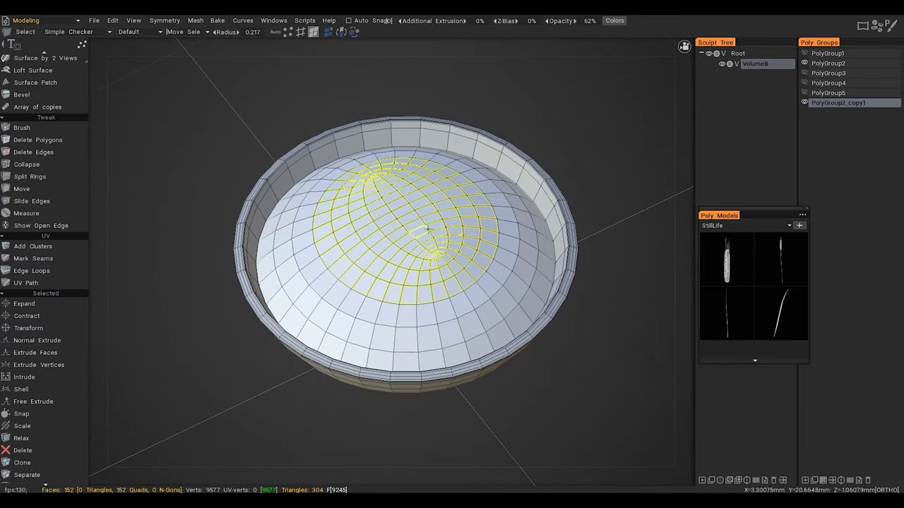
{"action": "key", "text": "KP_Subtract"}
{"action": "key", "text": "KP_Subtract"}
{"action": "key", "text": "KP_Subtract"}
{"action": "key", "text": "shift"}
{"action": "key", "text": "shift+equal"}
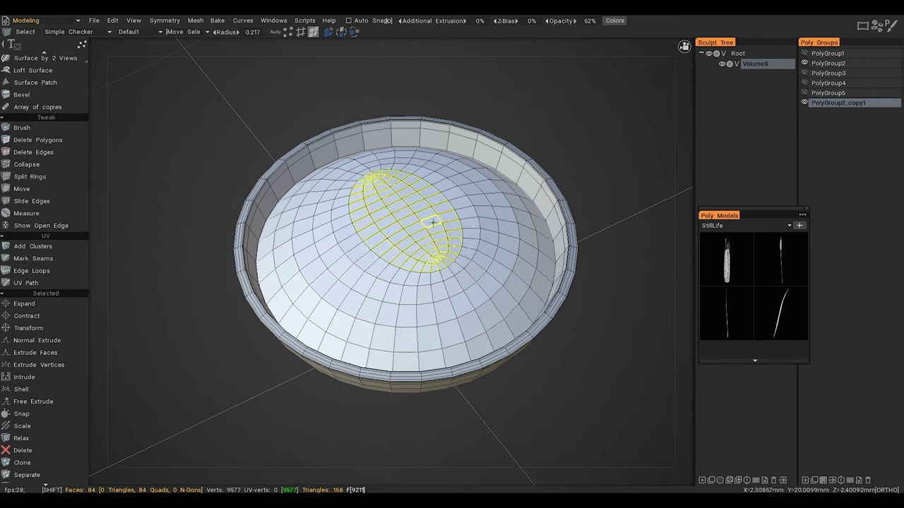
{"action": "scroll", "coordinate": [432, 223], "scroll_direction": "up", "scroll_amount": 1, "text": "shift"}
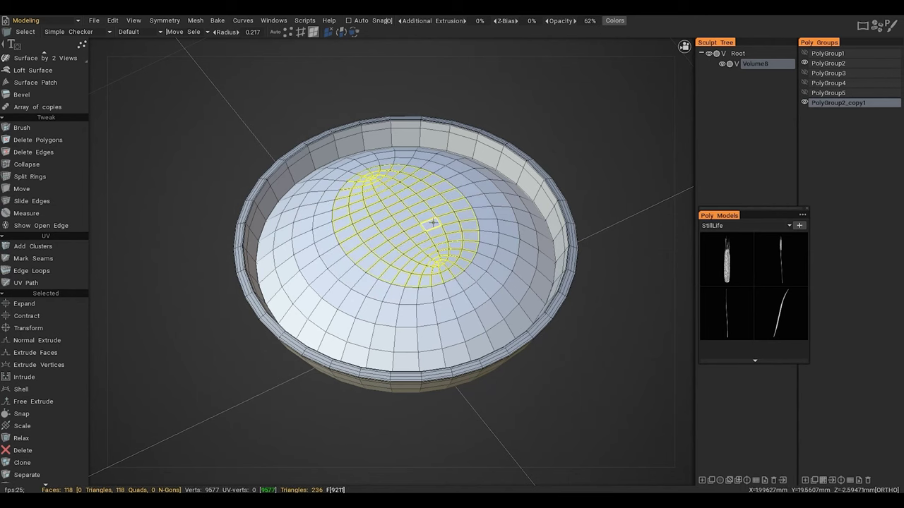
{"action": "middle_click_drag", "start_coordinate": [343, 202], "coordinate": [339, 159]}
{"action": "scroll", "coordinate": [336, 160], "scroll_direction": "down", "scroll_amount": 1, "text": "ctrl"}
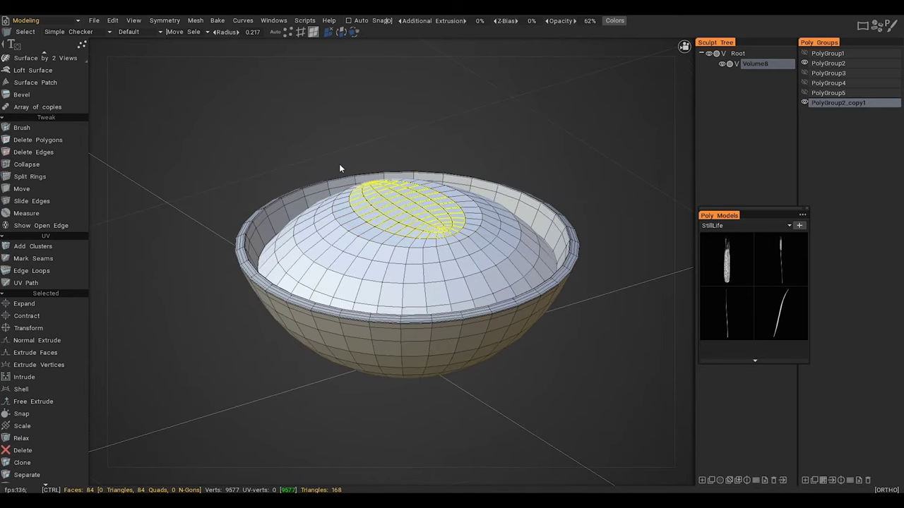
Step: Clear the face selection and hide the bowl's PolyGroup2 to isolate the mirrored filling shape
{"action": "key", "text": "Escape"}
{"action": "left_click_drag", "start_coordinate": [388, 221], "coordinate": [375, 222], "text": "alt"}
{"action": "middle_click_drag", "start_coordinate": [375, 223], "coordinate": [314, 255], "text": "alt"}
{"action": "left_click_drag", "start_coordinate": [316, 257], "coordinate": [305, 261], "text": "alt"}
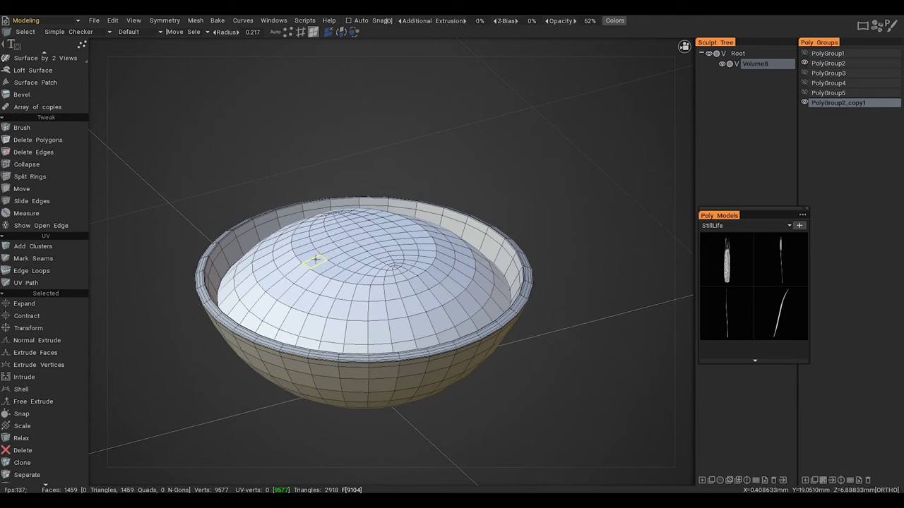
{"action": "middle_click_drag", "start_coordinate": [316, 259], "coordinate": [351, 226]}
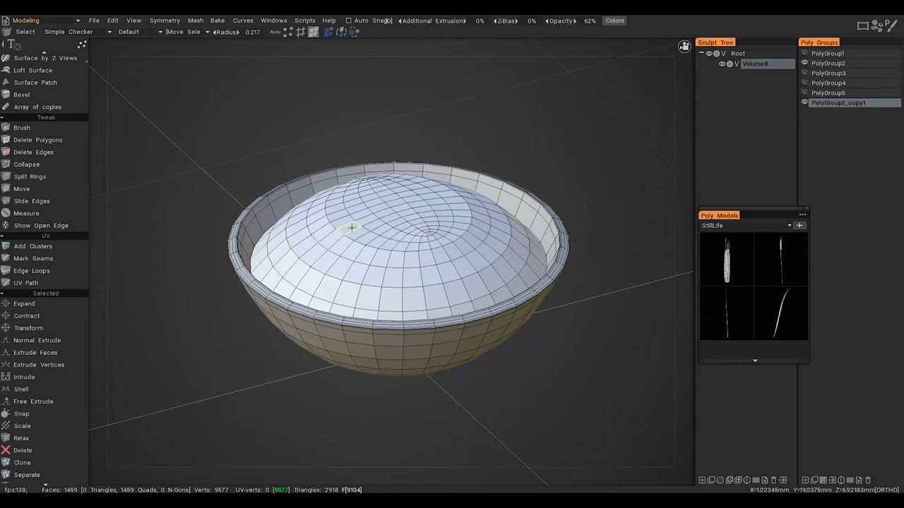
{"action": "left_click", "coordinate": [510, 199]}
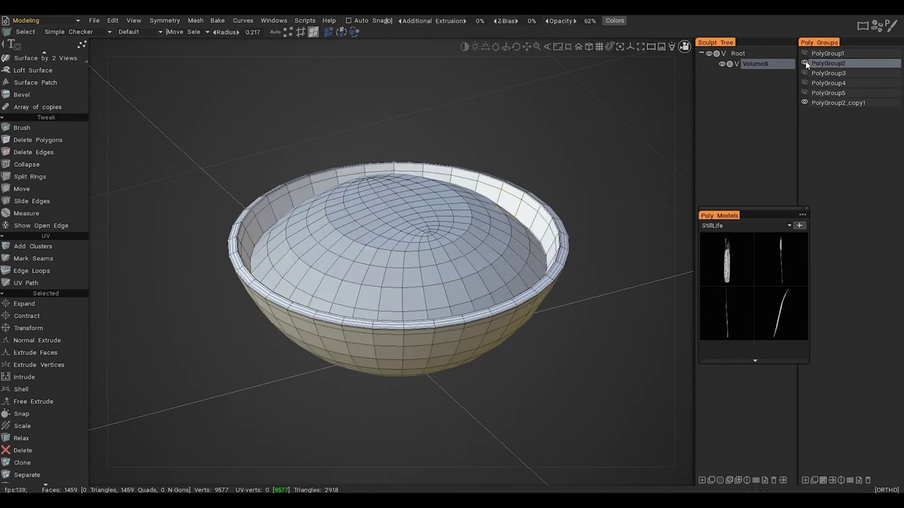
{"action": "left_click", "coordinate": [805, 64]}
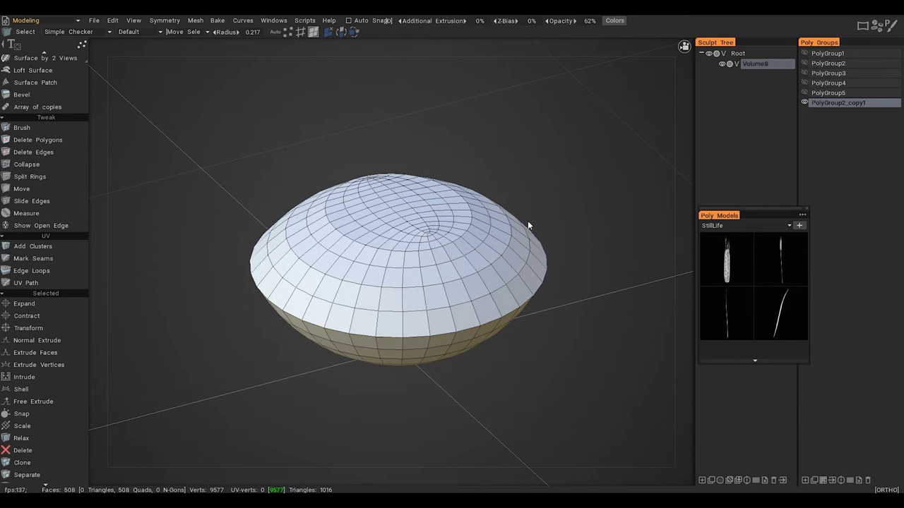
{"action": "left_click_drag", "start_coordinate": [448, 293], "coordinate": [445, 287], "text": "alt"}
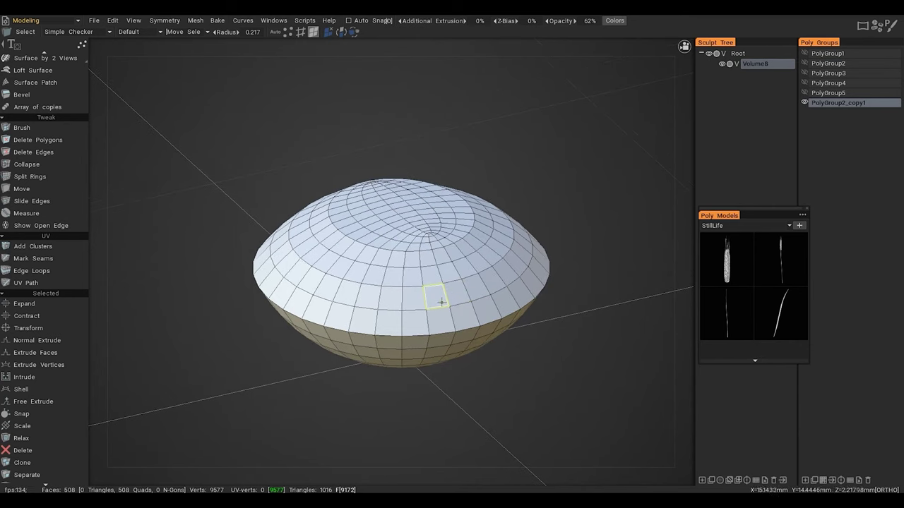
Step: Use Points to Polygons with Split Rings to add supporting edge loops just below and above the filling's widest edge
{"action": "key", "text": "space"}
{"action": "left_click", "coordinate": [441, 302]}
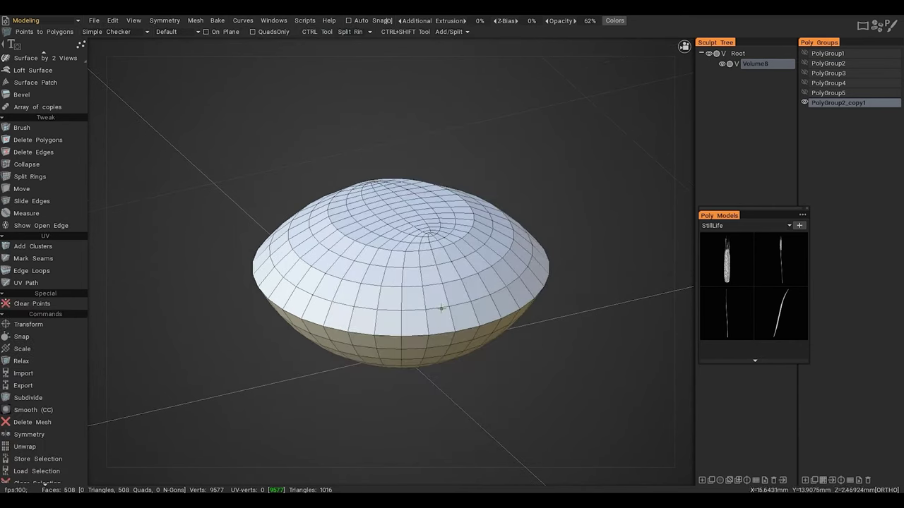
{"action": "right_click_drag", "start_coordinate": [429, 331], "coordinate": [511, 242], "text": "alt"}
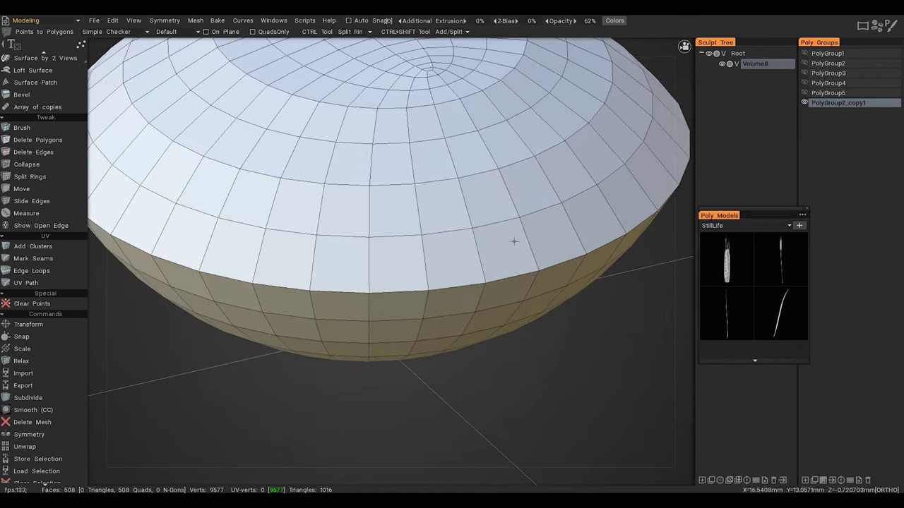
{"action": "left_click", "coordinate": [428, 288], "text": "ctrl"}
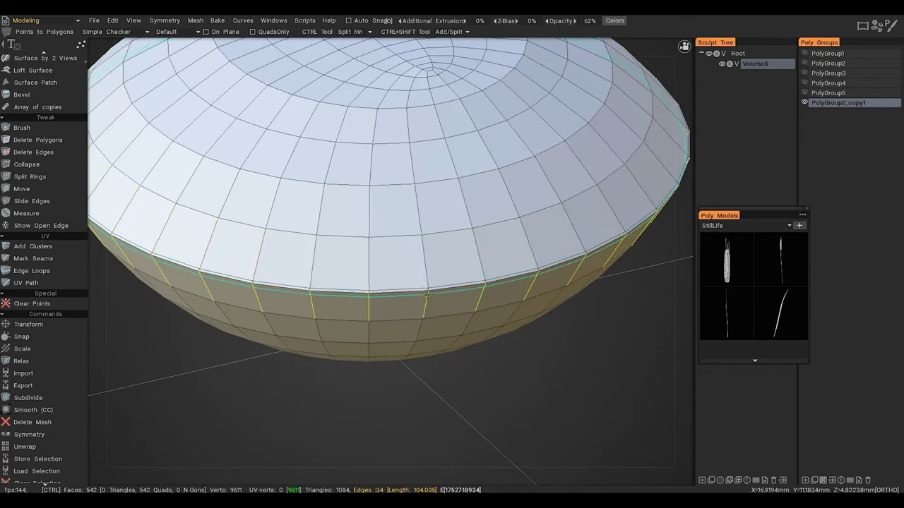
{"action": "right_click_drag", "start_coordinate": [504, 246], "coordinate": [445, 255], "text": "alt"}
{"action": "middle_click_drag", "start_coordinate": [444, 255], "coordinate": [450, 258], "text": "alt"}
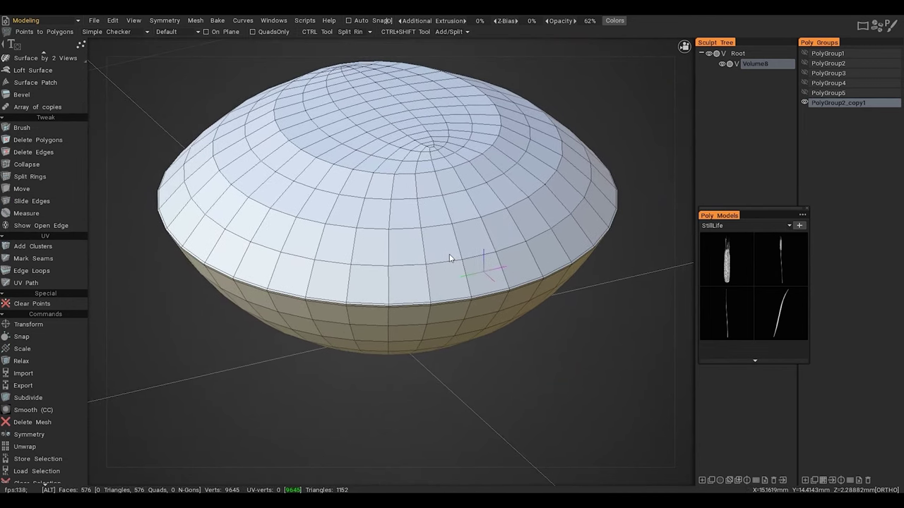
{"action": "left_click_drag", "start_coordinate": [449, 259], "coordinate": [447, 272], "text": "alt"}
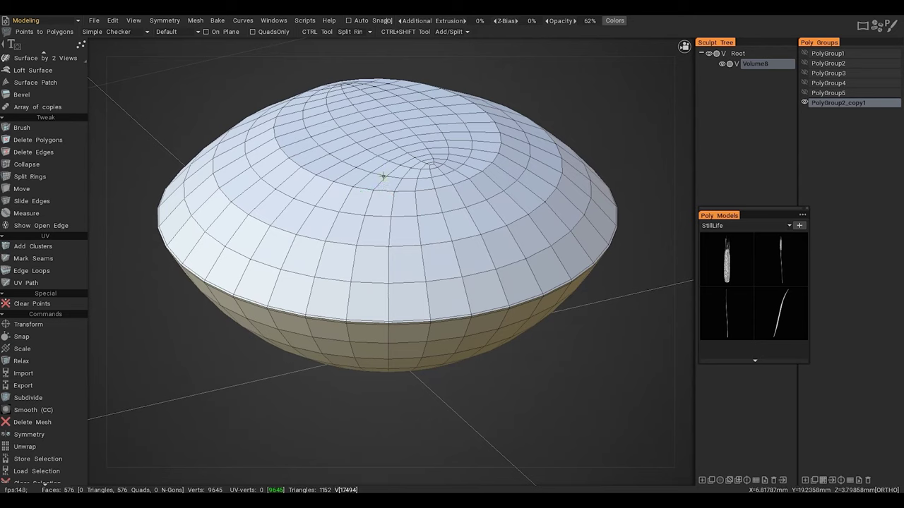
Step: Try deforming the filling with Brush while the bowl is visible, increase the radius to 15.8, and undo both strokes
{"action": "key", "text": "space"}
{"action": "key", "text": "5"}
{"action": "mouse_move", "coordinate": [384, 151]}
{"action": "left_mouse_down", "text": "alt"}
{"action": "mouse_move", "coordinate": [367, 200]}
{"action": "mouse_move", "coordinate": [313, 268]}
{"action": "left_mouse_up", "text": "alt"}
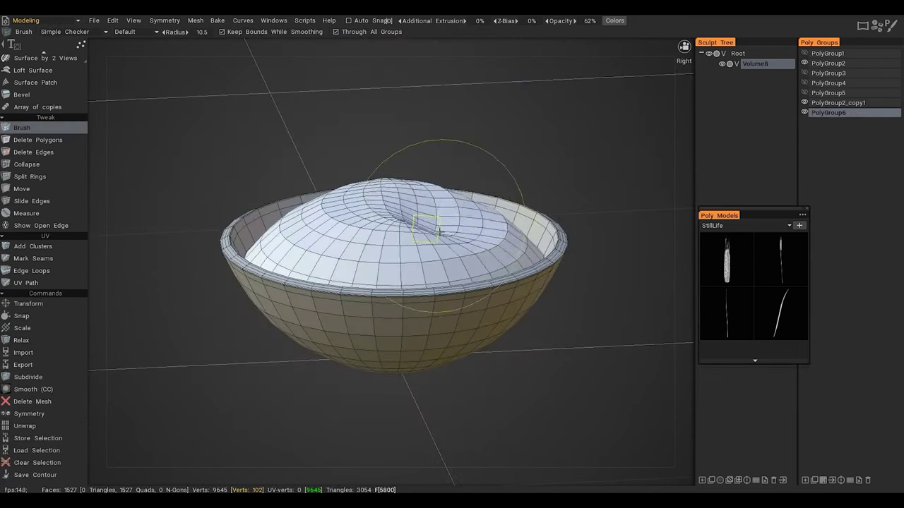
{"action": "mouse_move", "coordinate": [439, 232]}
{"action": "left_mouse_down"}
{"action": "mouse_move", "coordinate": [453, 212]}
{"action": "mouse_move", "coordinate": [396, 203]}
{"action": "mouse_move", "coordinate": [357, 210]}
{"action": "mouse_move", "coordinate": [363, 214]}
{"action": "left_mouse_up"}
{"action": "key", "text": "ctrl+z"}
{"action": "key", "text": "bracketright"}
{"action": "key", "text": "bracketright"}
{"action": "key", "text": "bracketright"}
{"action": "key", "text": "bracketright"}
{"action": "mouse_move", "coordinate": [519, 223]}
{"action": "left_mouse_down"}
{"action": "mouse_move", "coordinate": [499, 242]}
{"action": "mouse_move", "coordinate": [510, 269]}
{"action": "left_mouse_up"}
{"action": "key", "text": "ctrl+z"}
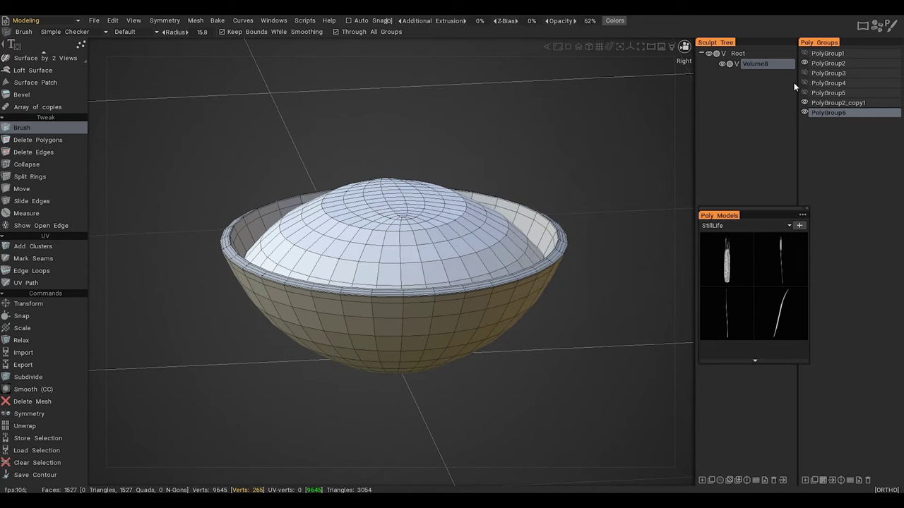
Step: Hide PolyGroup2, try pulling the filling's outer edge with Brush, and undo the stroke
{"action": "left_click", "coordinate": [803, 63]}
{"action": "mouse_move", "coordinate": [523, 262]}
{"action": "left_mouse_down"}
{"action": "mouse_move", "coordinate": [519, 278]}
{"action": "mouse_move", "coordinate": [520, 250]}
{"action": "left_mouse_up"}
{"action": "key", "text": "ctrl+z"}
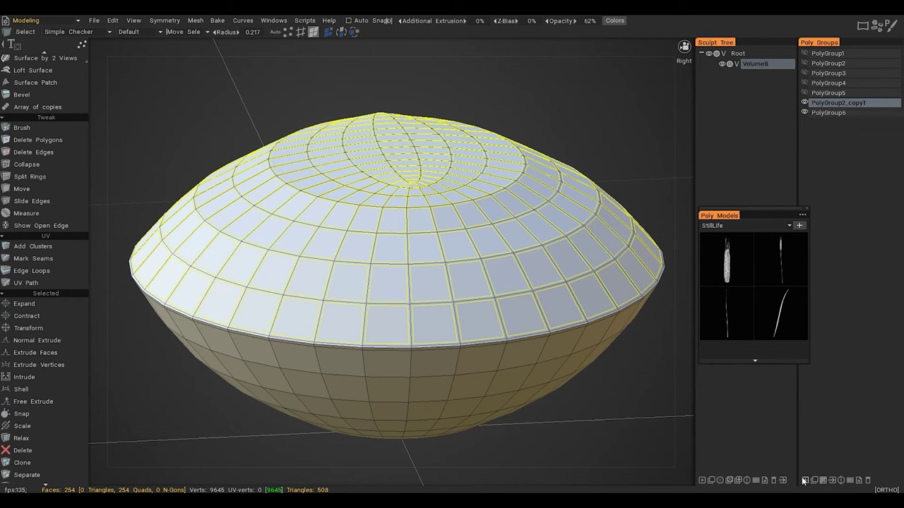
Step: Move the selected upper faces of the filling into PolyGroup6 and clear the selection
{"action": "left_click", "coordinate": [828, 111]}
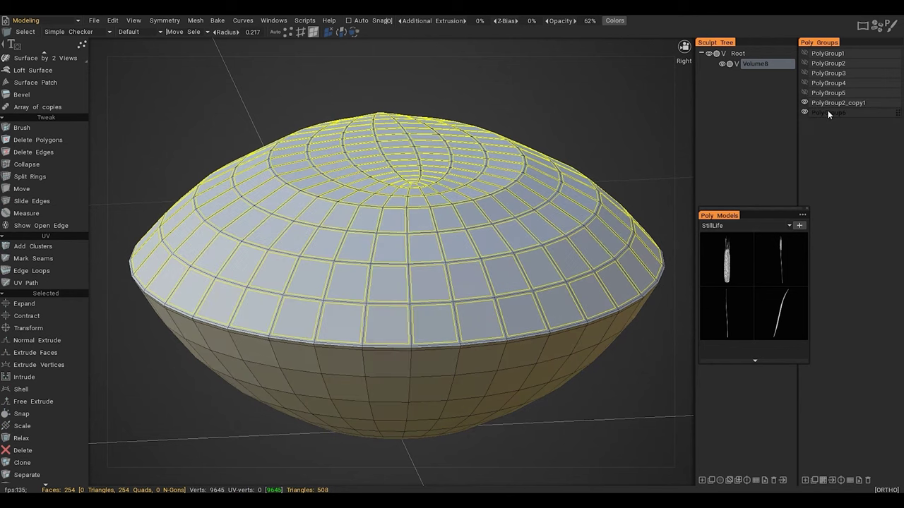
{"action": "left_click", "coordinate": [833, 114]}
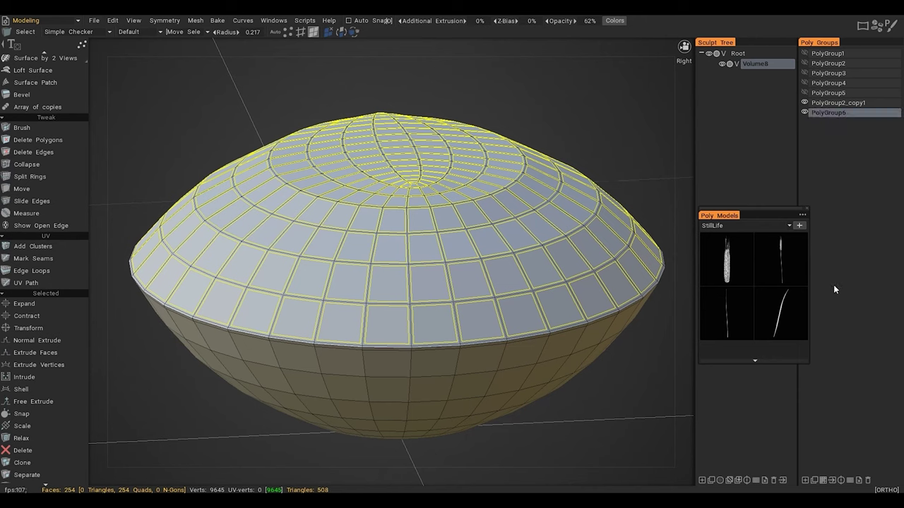
{"action": "left_click", "coordinate": [833, 483]}
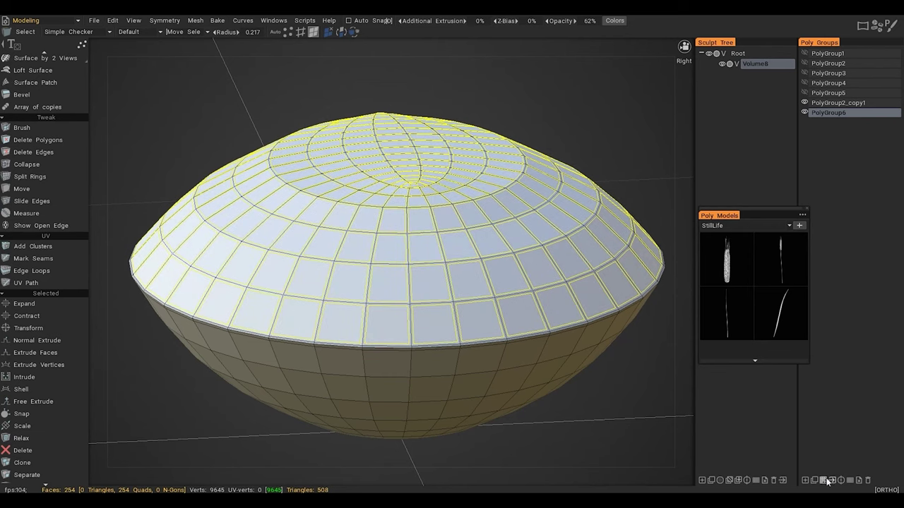
{"action": "key", "text": "ctrl"}
{"action": "left_click", "coordinate": [619, 132], "text": "ctrl"}
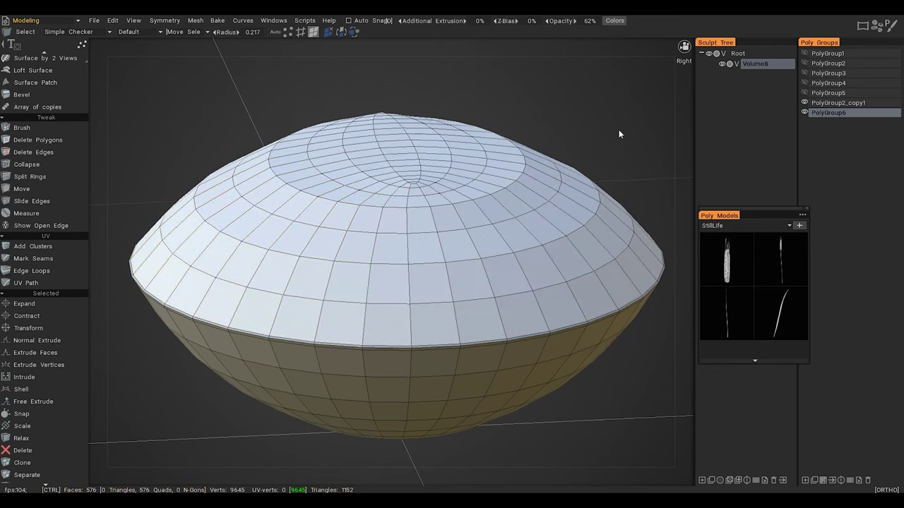
Step: Toggle the visibility of PolyGroup6 several times to check which faces it contains, ending with it visible and active
{"action": "left_click", "coordinate": [806, 112]}
{"action": "left_click", "coordinate": [806, 113]}
{"action": "left_click", "coordinate": [805, 113]}
{"action": "left_click", "coordinate": [805, 113]}
{"action": "scroll", "coordinate": [508, 161], "scroll_direction": "down", "scroll_amount": 3}
{"action": "left_click", "coordinate": [805, 113]}
{"action": "left_click", "coordinate": [805, 113]}
{"action": "left_click", "coordinate": [819, 113]}
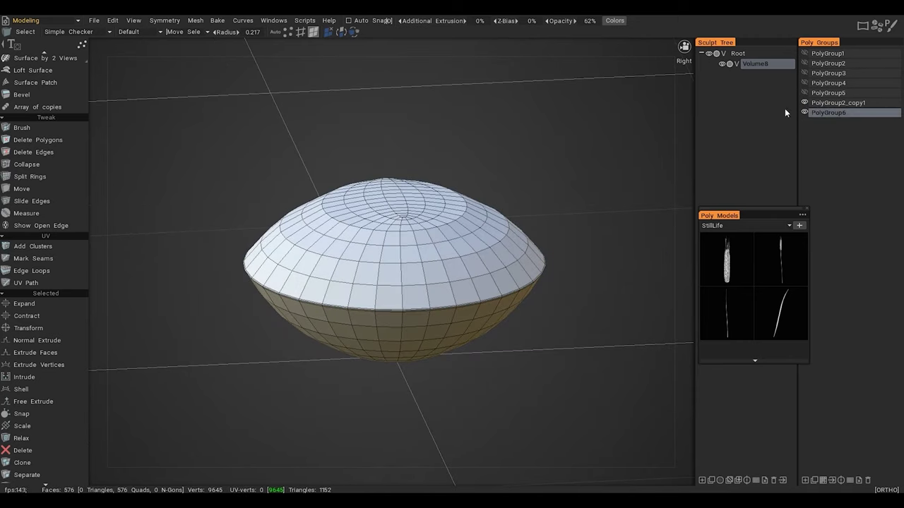
Step: Show the bowl's PolyGroup2 again and activate the Brush tool with a radius of 15.8
{"action": "left_click", "coordinate": [805, 63]}
{"action": "key", "text": "space"}
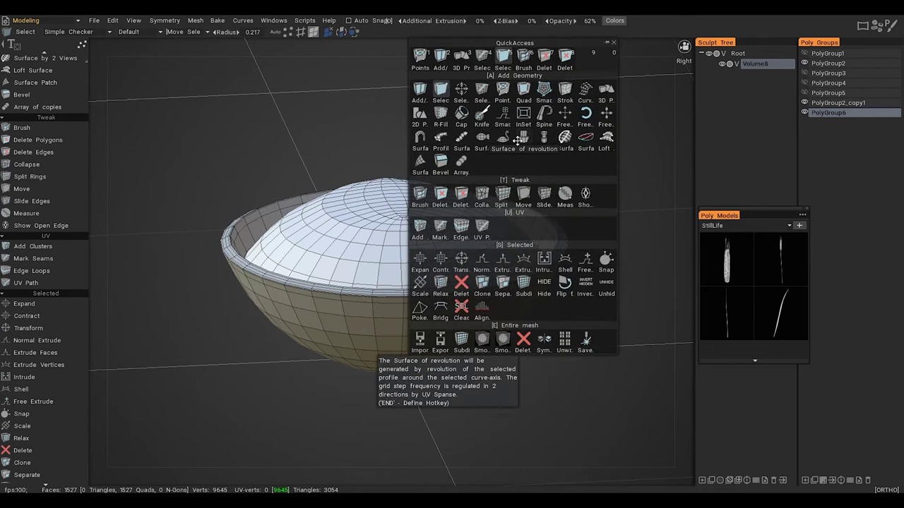
{"action": "key", "text": "6"}
{"action": "right_click_drag", "start_coordinate": [480, 216], "coordinate": [565, 216]}
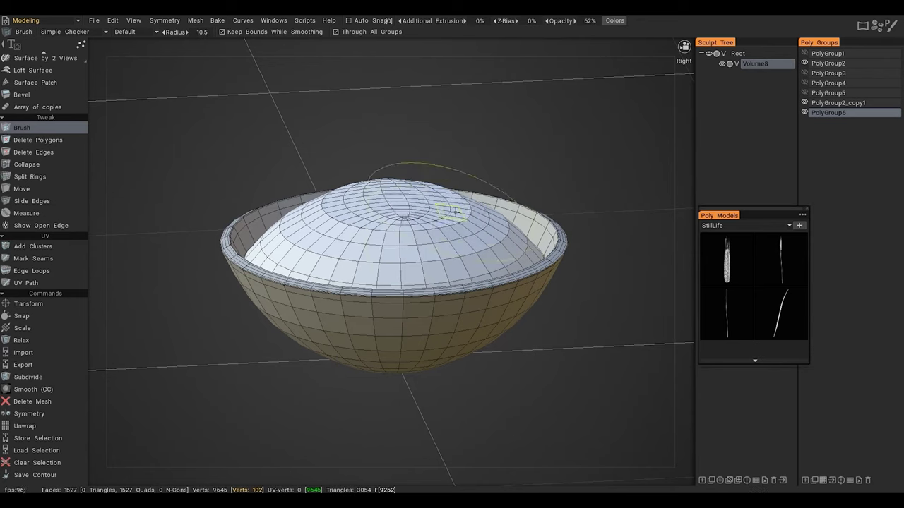
{"action": "mouse_move", "coordinate": [510, 221]}
{"action": "right_mouse_down"}
{"action": "mouse_move", "coordinate": [534, 226]}
{"action": "mouse_move", "coordinate": [525, 225]}
{"action": "right_mouse_up"}
Step: Try pulling the filling's side with Brush, with the bowl visible and with it hidden, and undo every stroke
{"action": "left_click_drag", "start_coordinate": [522, 224], "coordinate": [495, 224]}
{"action": "key", "text": "ctrl+z"}
{"action": "key", "text": "ctrl+z"}
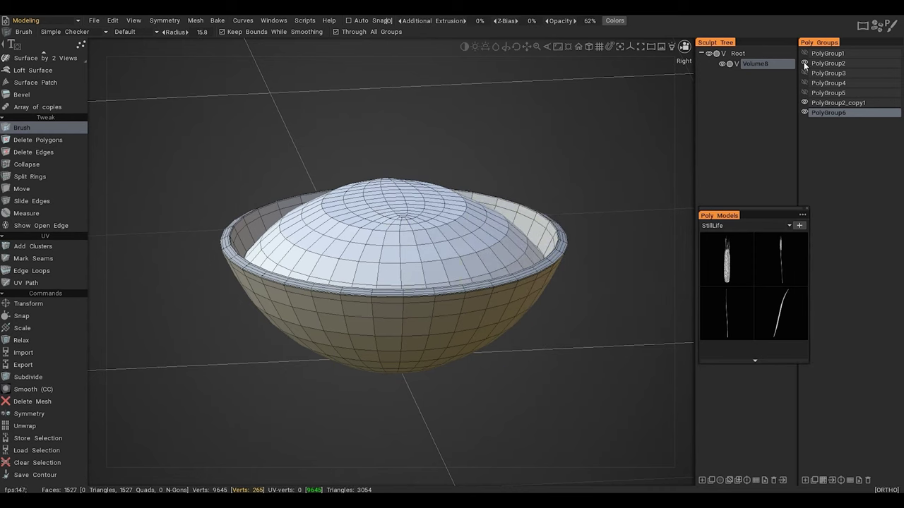
{"action": "left_click_drag", "start_coordinate": [520, 272], "coordinate": [499, 216]}
{"action": "key", "text": "ctrl+z"}
{"action": "mouse_move", "coordinate": [539, 283]}
{"action": "left_mouse_down"}
{"action": "mouse_move", "coordinate": [557, 267]}
{"action": "mouse_move", "coordinate": [544, 256]}
{"action": "left_mouse_up"}
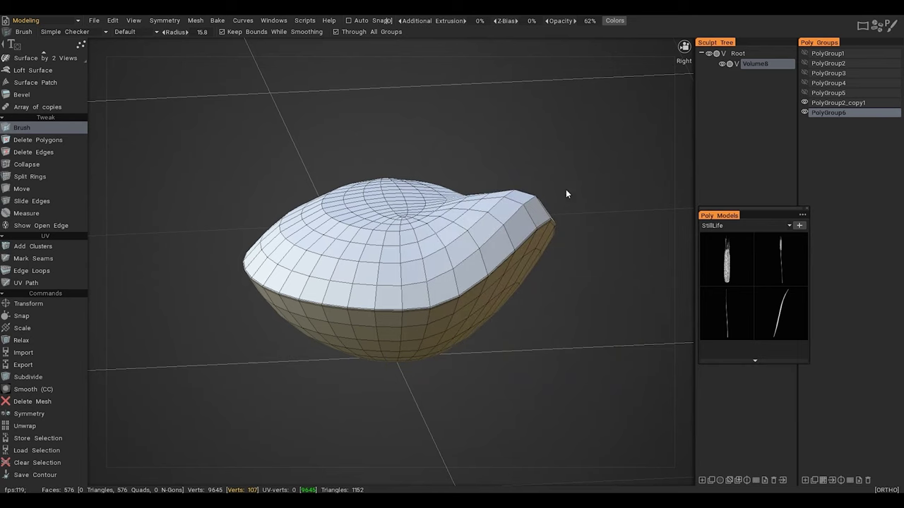
{"action": "key", "text": "ctrl+z"}
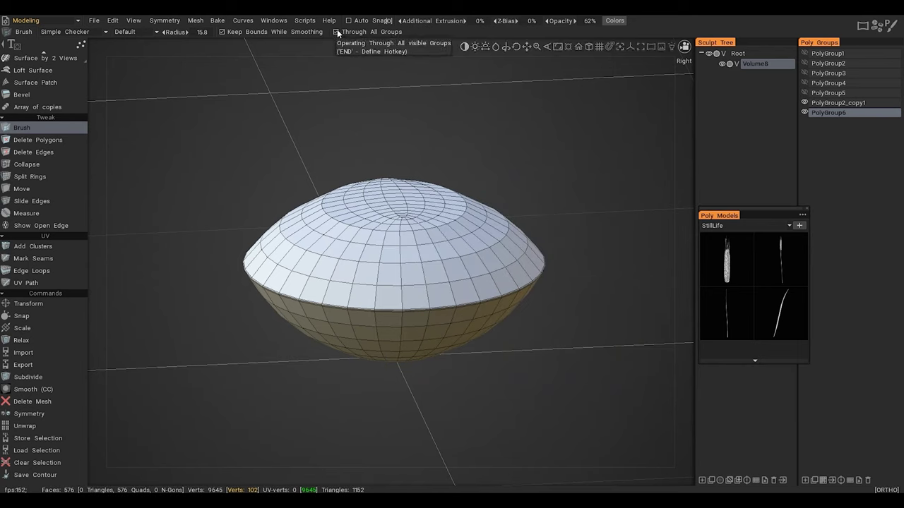
Step: Disable Through All Groups for Brush, reduce the radius to 11.7, and sculpt uneven dents into the filling's upper faces
{"action": "left_click", "coordinate": [336, 31]}
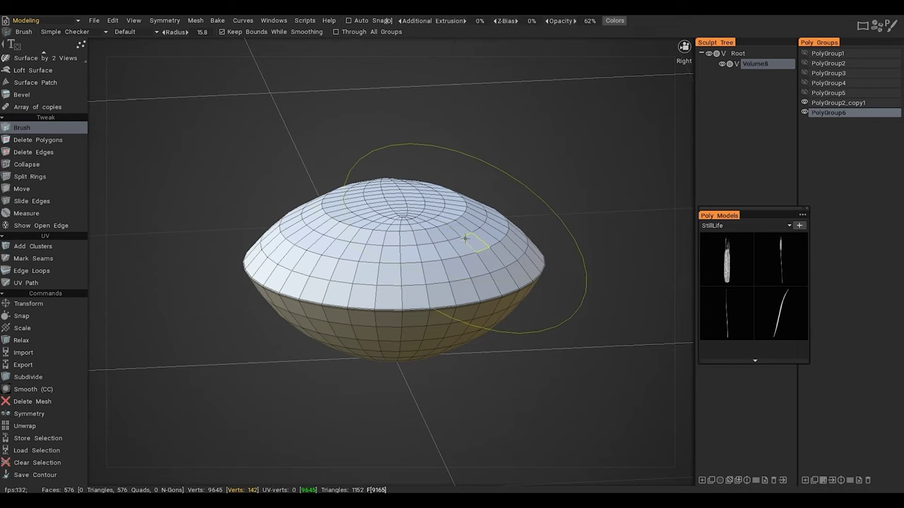
{"action": "left_click_drag", "start_coordinate": [455, 234], "coordinate": [473, 242]}
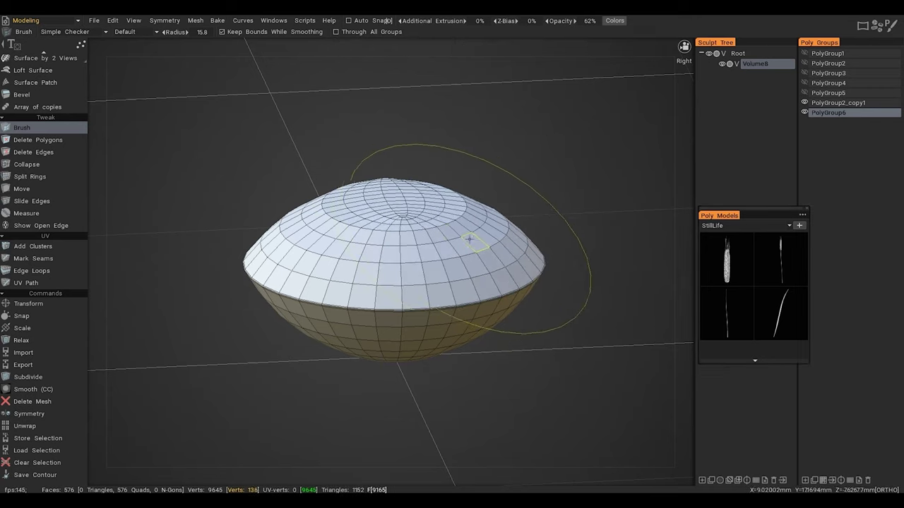
{"action": "mouse_move", "coordinate": [474, 242]}
{"action": "right_mouse_down"}
{"action": "mouse_move", "coordinate": [438, 239]}
{"action": "mouse_move", "coordinate": [474, 237]}
{"action": "mouse_move", "coordinate": [501, 258]}
{"action": "right_mouse_up"}
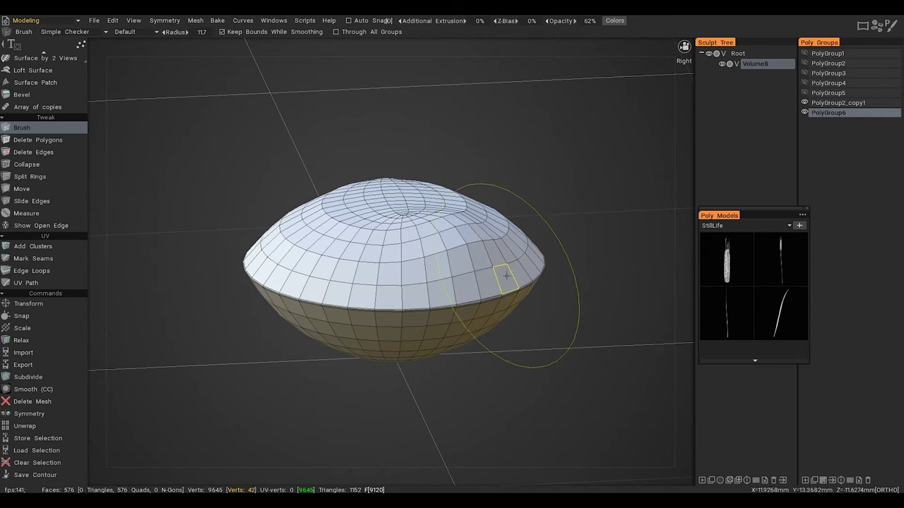
{"action": "mouse_move", "coordinate": [505, 270]}
{"action": "left_mouse_down"}
{"action": "mouse_move", "coordinate": [437, 260]}
{"action": "mouse_move", "coordinate": [432, 227]}
{"action": "mouse_move", "coordinate": [381, 253]}
{"action": "left_mouse_up"}
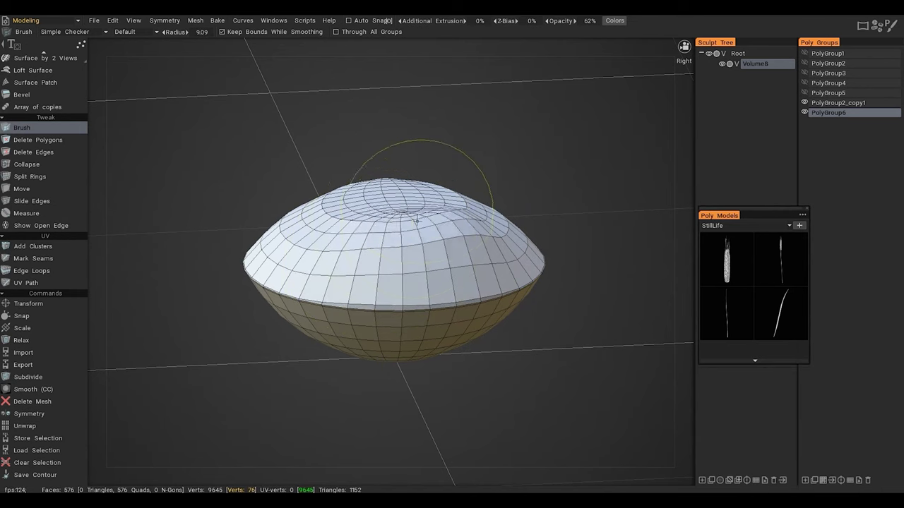
Step: Sculpt further dents into the filling's upper faces with Brush, using a radius of 9.09 and 18.9
{"action": "left_click_drag", "start_coordinate": [433, 229], "coordinate": [467, 238]}
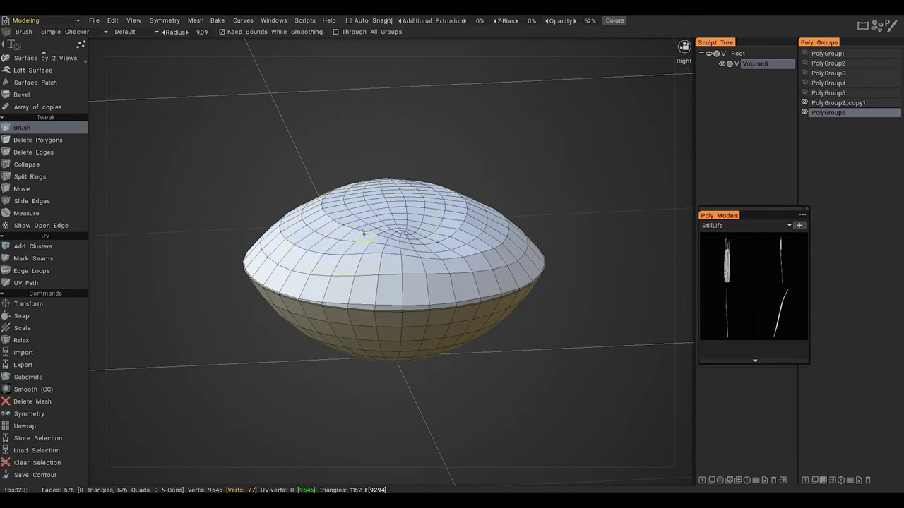
{"action": "right_click_drag", "start_coordinate": [419, 238], "coordinate": [470, 282]}
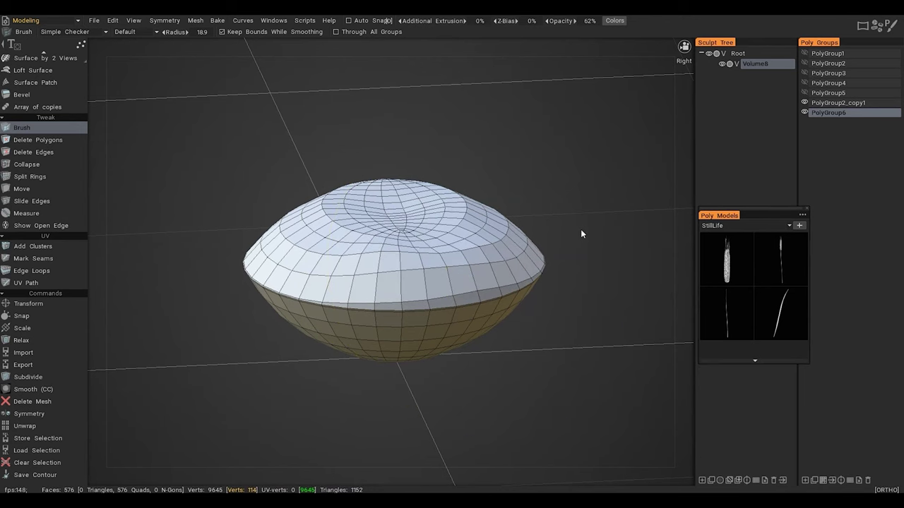
{"action": "left_click_drag", "start_coordinate": [537, 225], "coordinate": [495, 244]}
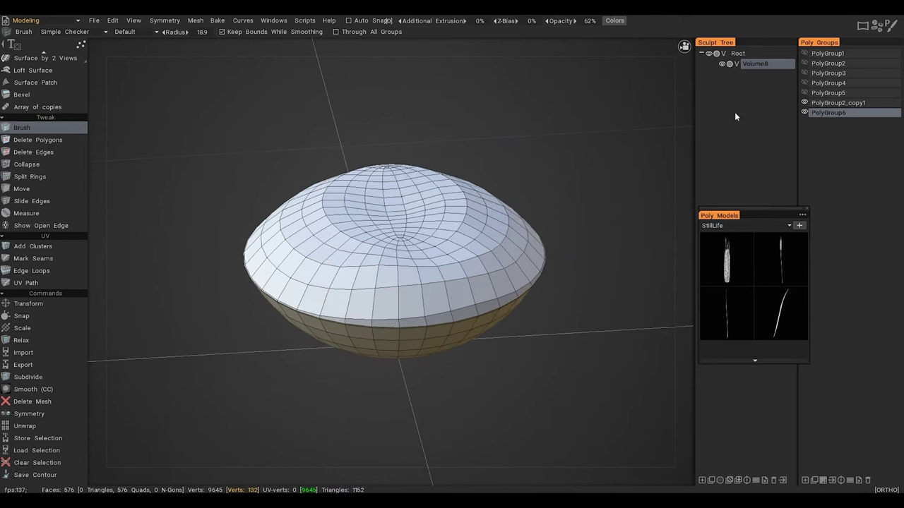
Step: Show the bowl's PolyGroup2, reduce the Brush radius to 13.4, and sculpt a curved hollow into the filling from several sides
{"action": "left_click", "coordinate": [805, 63]}
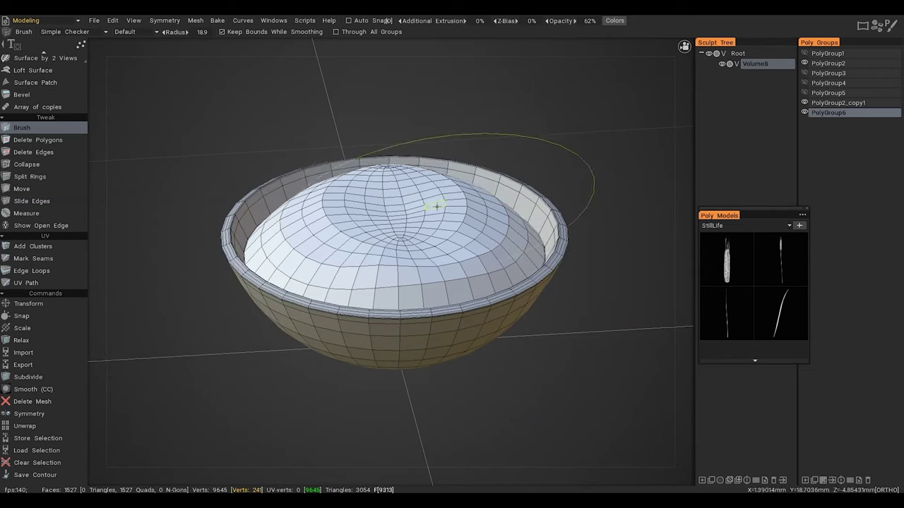
{"action": "key", "text": "bracketleft"}
{"action": "key", "text": "bracketleft"}
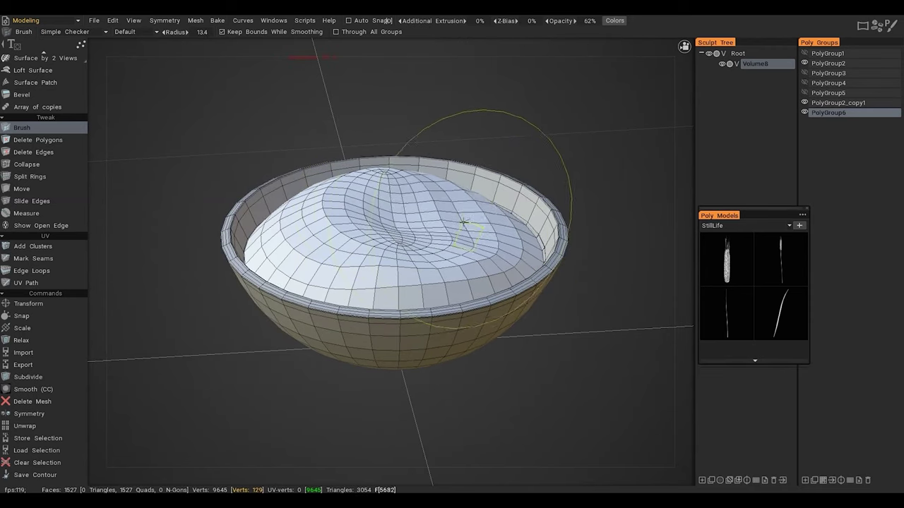
{"action": "mouse_move", "coordinate": [464, 224]}
{"action": "left_mouse_down", "text": "alt"}
{"action": "mouse_move", "coordinate": [448, 262]}
{"action": "mouse_move", "coordinate": [381, 261]}
{"action": "left_mouse_up", "text": "alt"}
{"action": "left_click_drag", "start_coordinate": [442, 245], "coordinate": [444, 205]}
{"action": "left_click_drag", "start_coordinate": [438, 197], "coordinate": [353, 194], "text": "alt"}
{"action": "mouse_move", "coordinate": [325, 162]}
{"action": "left_mouse_down"}
{"action": "mouse_move", "coordinate": [343, 119]}
{"action": "mouse_move", "coordinate": [327, 247]}
{"action": "left_mouse_up"}
{"action": "mouse_move", "coordinate": [334, 265]}
{"action": "left_mouse_down", "text": "alt"}
{"action": "mouse_move", "coordinate": [311, 197]}
{"action": "mouse_move", "coordinate": [333, 182]}
{"action": "left_mouse_up", "text": "alt"}
Step: Reduce the Brush radius to 9.71 and sculpt finer uneven folds into the filling's surface
{"action": "key", "text": "bracketleft"}
{"action": "left_click_drag", "start_coordinate": [317, 239], "coordinate": [308, 205]}
{"action": "mouse_move", "coordinate": [304, 195]}
{"action": "left_mouse_down", "text": "alt"}
{"action": "mouse_move", "coordinate": [325, 236]}
{"action": "mouse_move", "coordinate": [362, 251]}
{"action": "mouse_move", "coordinate": [394, 311]}
{"action": "left_mouse_up", "text": "alt"}
{"action": "left_click_drag", "start_coordinate": [394, 328], "coordinate": [329, 282], "text": "alt"}
{"action": "mouse_move", "coordinate": [420, 293]}
{"action": "left_mouse_down"}
{"action": "mouse_move", "coordinate": [433, 279]}
{"action": "mouse_move", "coordinate": [496, 293]}
{"action": "left_mouse_up"}
{"action": "left_click_drag", "start_coordinate": [456, 327], "coordinate": [426, 207], "text": "alt"}
{"action": "left_click_drag", "start_coordinate": [378, 277], "coordinate": [459, 240], "text": "alt"}
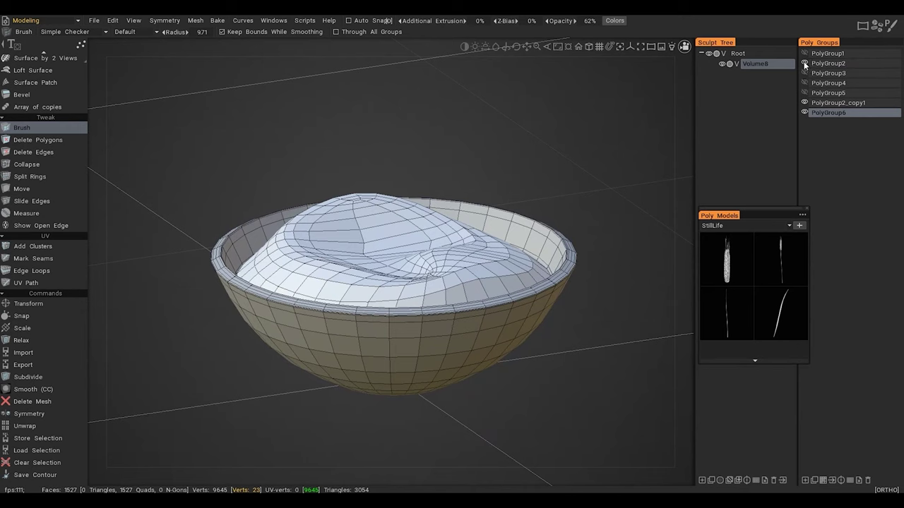
Step: Hide the bowl, merge the sculpted PolyGroup6 back into PolyGroup2_copy1, and toggle the visibility of PolyGroup2
{"action": "left_click", "coordinate": [804, 64]}
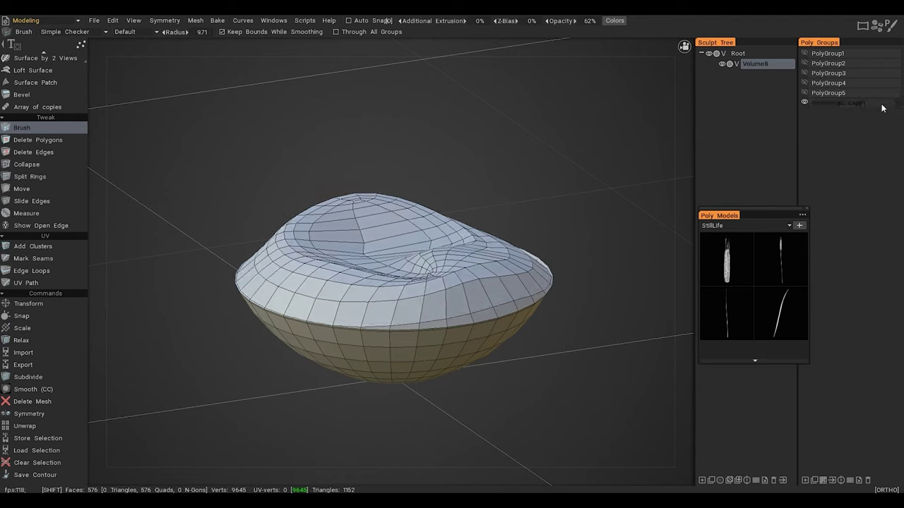
{"action": "left_click", "coordinate": [850, 103]}
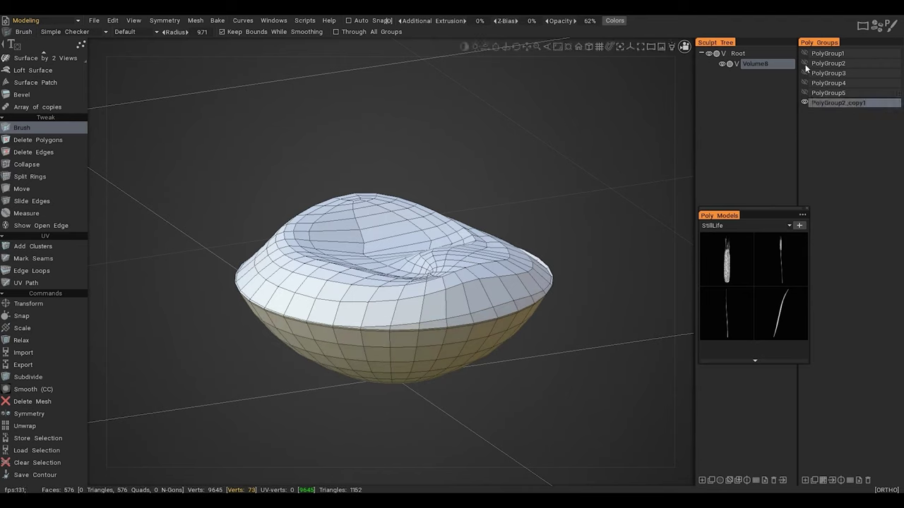
{"action": "left_click", "coordinate": [803, 63]}
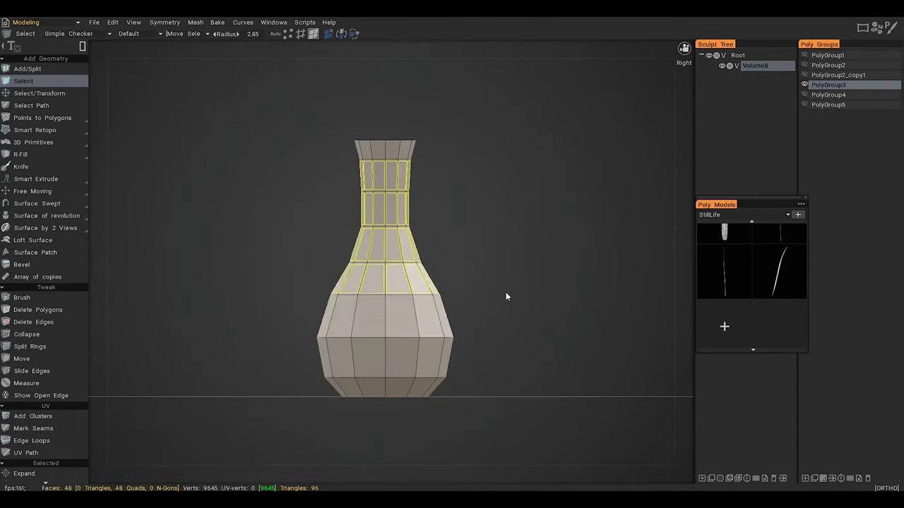
Step: Narrow the selected neck faces of the vase in PolyGroup3 and adjust the edge loop just below its flared rim
{"action": "left_click_drag", "start_coordinate": [393, 172], "coordinate": [393, 170]}
{"action": "key", "text": "2"}
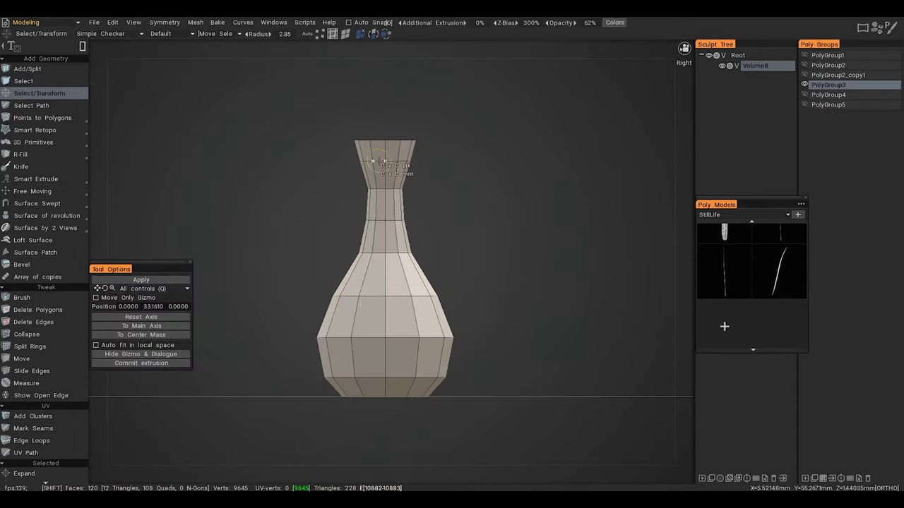
{"action": "double_click", "coordinate": [393, 161]}
{"action": "left_click_drag", "start_coordinate": [385, 74], "coordinate": [394, 112]}
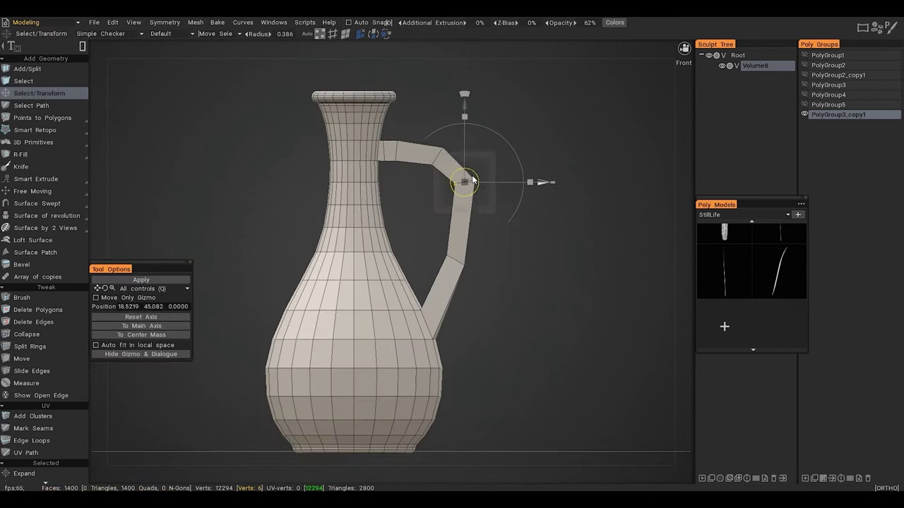
Step: Move the jug handle's outer vertex rings inward to round its bend and bring the lower arm closer to the body
{"action": "left_click_drag", "start_coordinate": [465, 182], "coordinate": [453, 190]}
{"action": "left_click", "coordinate": [459, 259]}
{"action": "left_click_drag", "start_coordinate": [460, 258], "coordinate": [438, 262]}
{"action": "left_click", "coordinate": [438, 151]}
{"action": "left_click_drag", "start_coordinate": [438, 151], "coordinate": [430, 156]}
{"action": "left_click", "coordinate": [441, 260]}
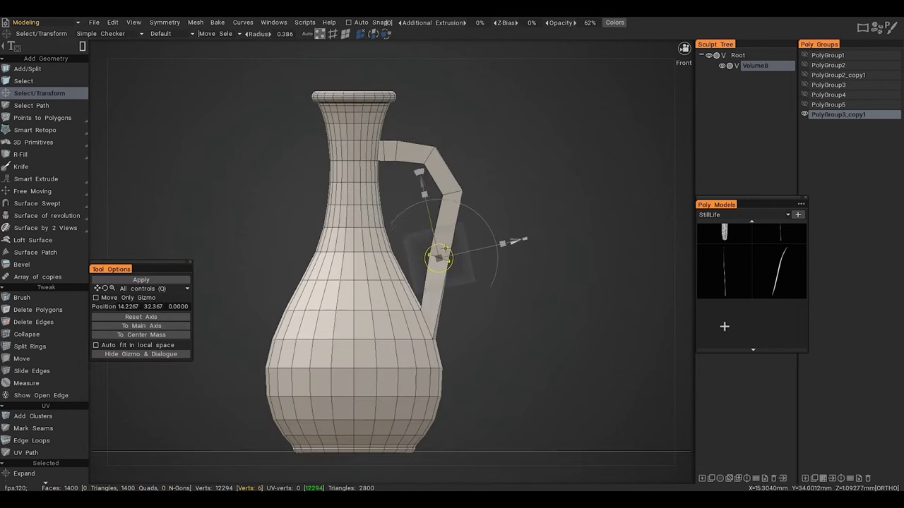
{"action": "left_click", "coordinate": [497, 207]}
Step: Split the jug's handle with additional edge rings, including ones along its length, and select its upper faces
{"action": "key", "text": "space"}
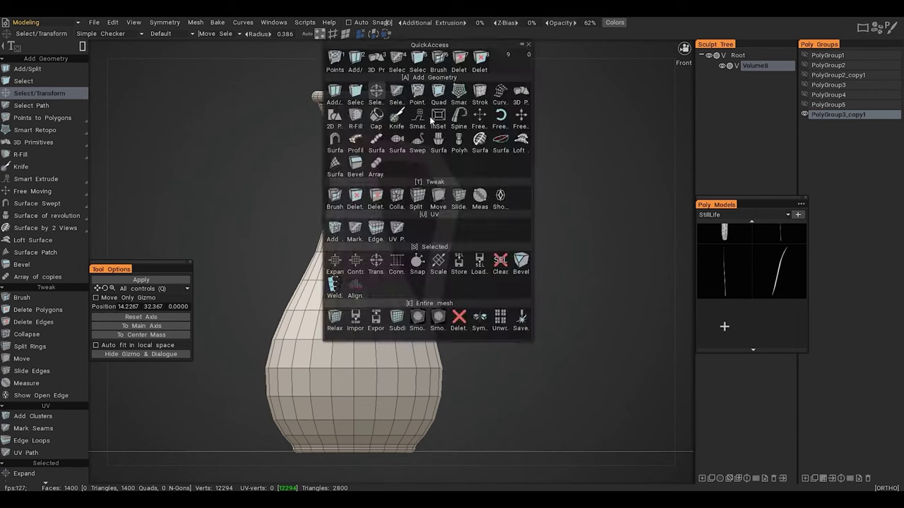
{"action": "left_click", "coordinate": [417, 94]}
{"action": "left_click", "coordinate": [432, 154]}
{"action": "key", "text": "space"}
{"action": "left_click", "coordinate": [434, 94]}
{"action": "left_click", "coordinate": [442, 173]}
{"action": "left_click", "coordinate": [446, 225]}
{"action": "left_click", "coordinate": [436, 289]}
{"action": "key", "text": "shift+Return"}
{"action": "mouse_move", "coordinate": [486, 282]}
{"action": "left_mouse_down", "text": "ctrl"}
{"action": "mouse_move", "coordinate": [441, 369]}
{"action": "mouse_move", "coordinate": [417, 364]}
{"action": "left_mouse_up", "text": "ctrl"}
{"action": "key", "text": "shift+Return"}
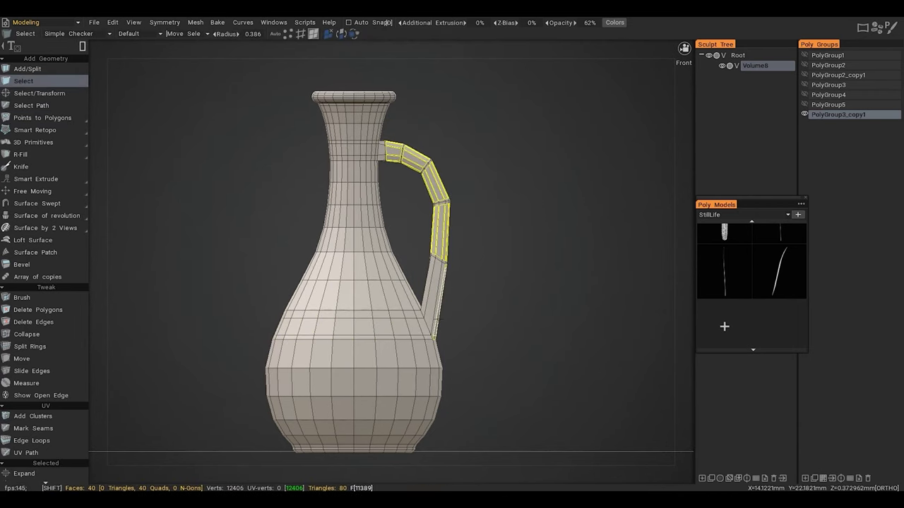
Step: Move the selected handle faces outward, contract the selection to the upper bend, shift it further outward, and deselect it
{"action": "key", "text": "t"}
{"action": "left_click_drag", "start_coordinate": [427, 198], "coordinate": [435, 198]}
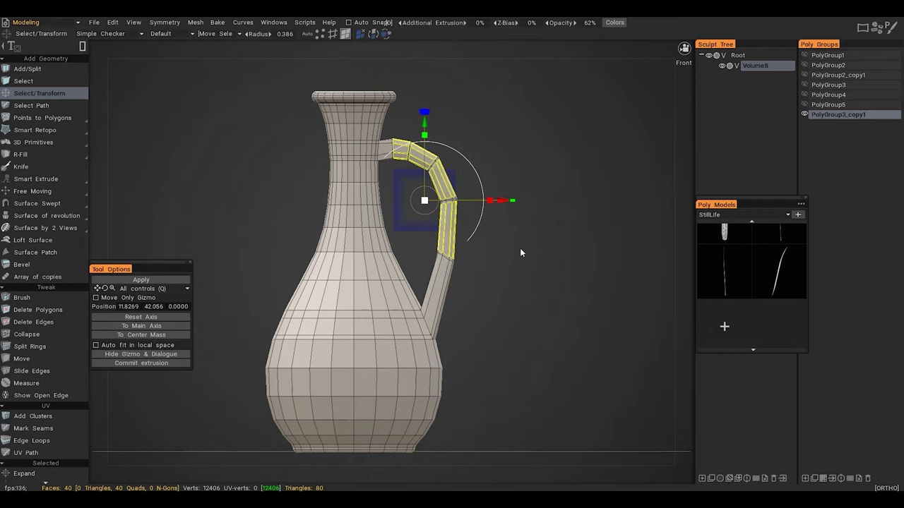
{"action": "key", "text": "KP_Subtract"}
{"action": "left_click_drag", "start_coordinate": [431, 193], "coordinate": [441, 192]}
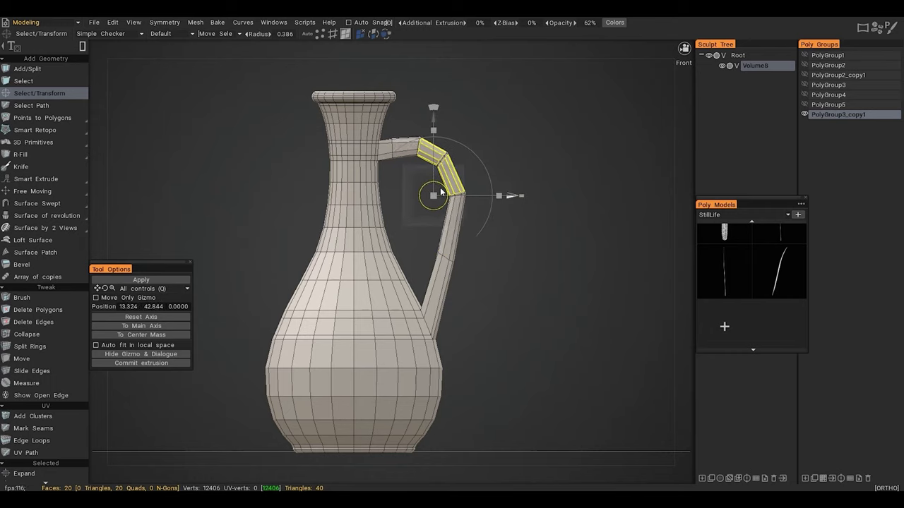
{"action": "left_click", "coordinate": [596, 203]}
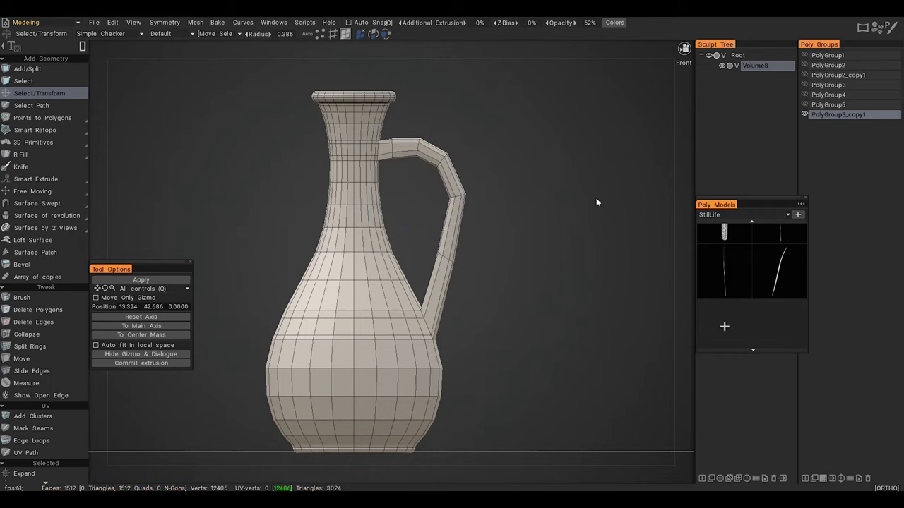
Step: Restore and expand the handle face selection, deselect the faces near the neck, and adjust the remaining faces to refine the curve
{"action": "key", "text": "ctrl+z"}
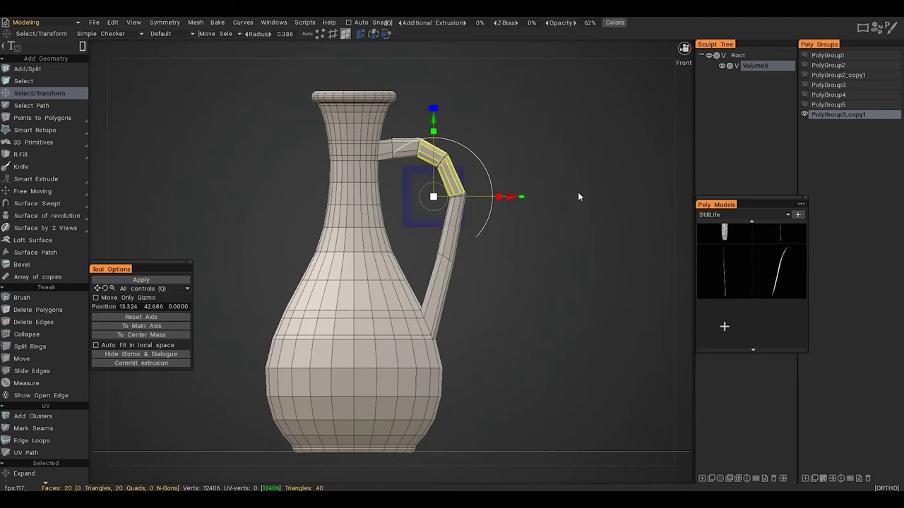
{"action": "key", "text": "KP_Add"}
{"action": "key", "text": "Return"}
{"action": "key", "text": "Return"}
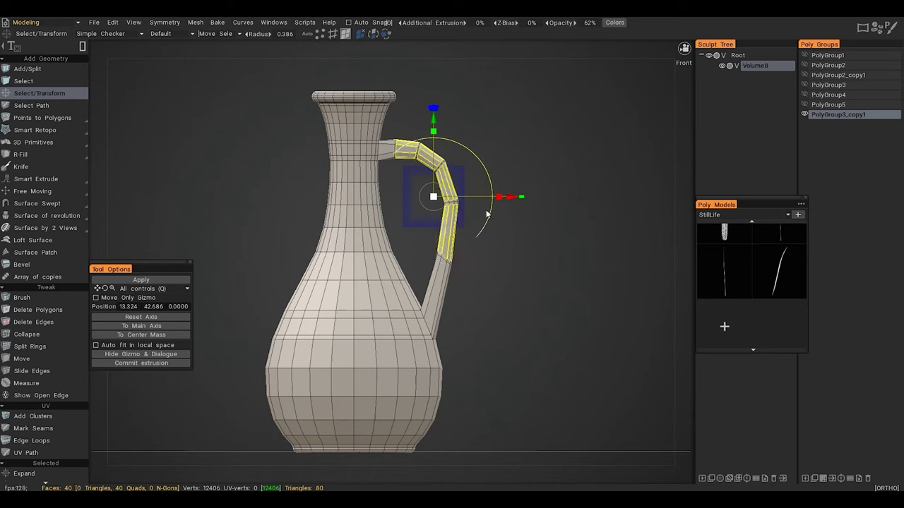
{"action": "left_click_drag", "start_coordinate": [384, 139], "coordinate": [401, 190], "text": "ctrl"}
{"action": "right_click_drag", "start_coordinate": [438, 201], "coordinate": [438, 256]}
{"action": "left_click_drag", "start_coordinate": [478, 212], "coordinate": [480, 217]}
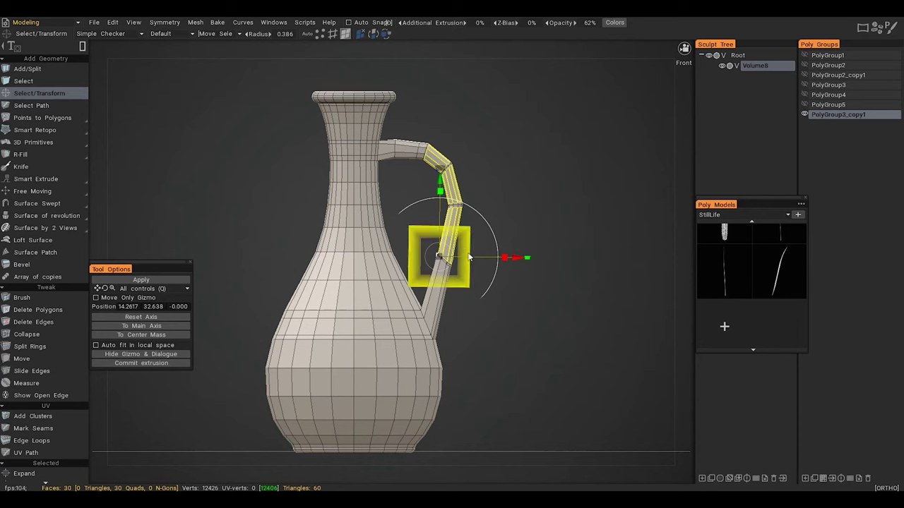
{"action": "key", "text": "KP_Subtract"}
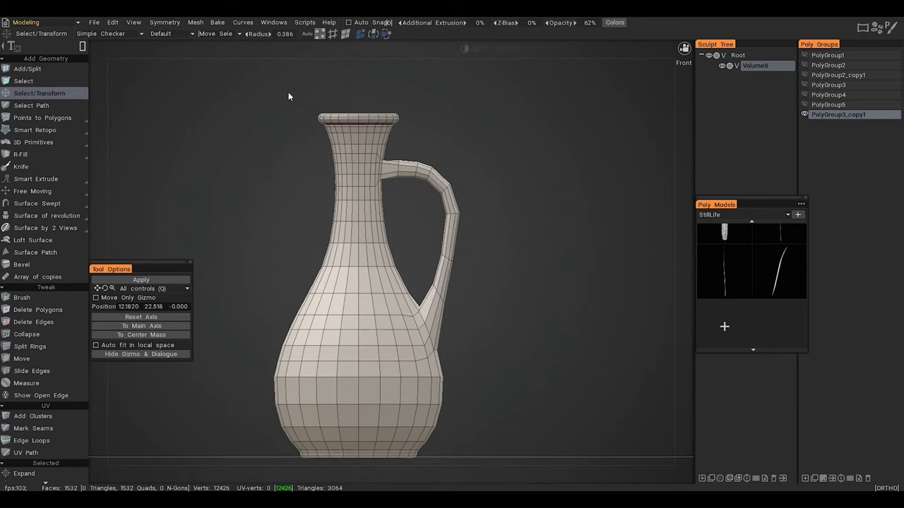
Step: Select the jug rim's vertices opposite the handle, pull them outward as a spout, and expand the selection to shape the neck
{"action": "left_click_drag", "start_coordinate": [337, 142], "coordinate": [338, 142]}
{"action": "left_click_drag", "start_coordinate": [366, 272], "coordinate": [293, 286]}
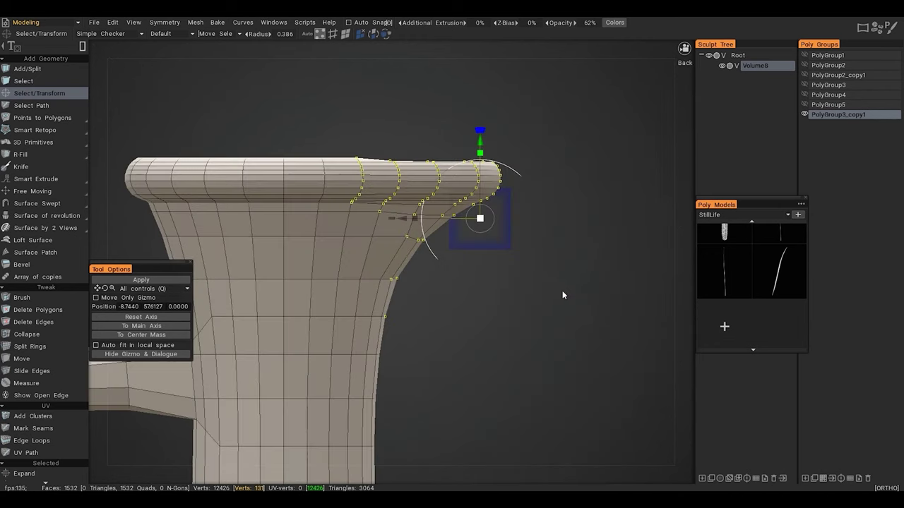
{"action": "key", "text": "KP_Add"}
{"action": "mouse_move", "coordinate": [483, 217]}
{"action": "left_mouse_down", "text": "shift"}
{"action": "mouse_move", "coordinate": [390, 274]}
{"action": "mouse_move", "coordinate": [389, 368]}
{"action": "left_mouse_up", "text": "shift"}
{"action": "left_click_drag", "start_coordinate": [402, 316], "coordinate": [343, 358]}
Step: Adjust the spout's shape from the side view by transforming the rim vertices while progressively contracting the selection
{"action": "key", "text": "KP_Subtract"}
{"action": "key", "text": "KP_2"}
{"action": "left_click_drag", "start_coordinate": [365, 309], "coordinate": [325, 229], "text": "shift"}
{"action": "left_click_drag", "start_coordinate": [302, 174], "coordinate": [445, 176]}
{"action": "key", "text": "KP_Subtract"}
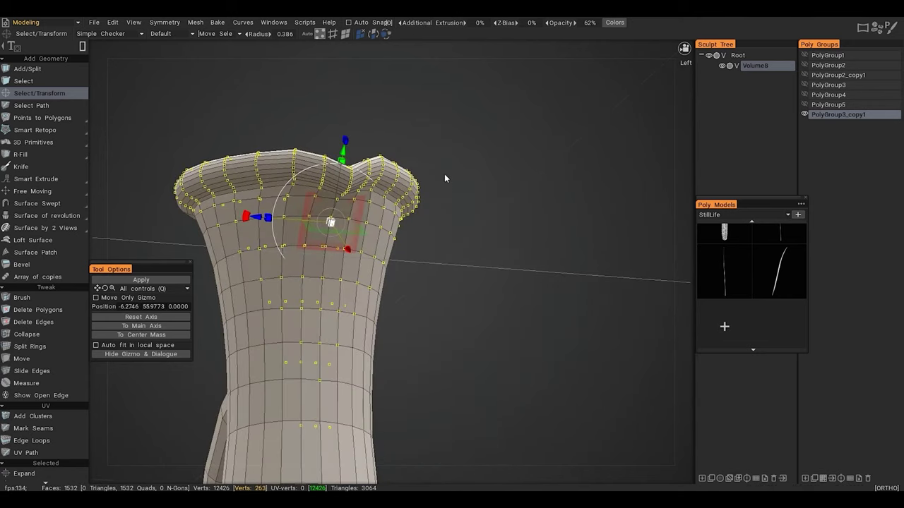
{"action": "key", "text": "KP_Subtract"}
{"action": "key", "text": "KP_Subtract"}
{"action": "key", "text": "KP_Subtract"}
{"action": "key", "text": "KP_Subtract"}
{"action": "key", "text": "KP_Subtract"}
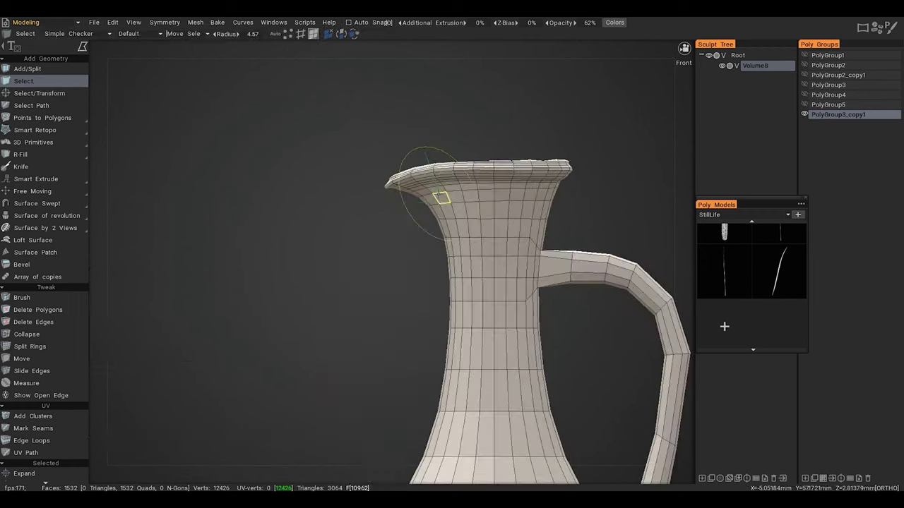
Step: Select the jug's spout faces, adjust the spout with Select/Transform, and clear the selection
{"action": "left_click_drag", "start_coordinate": [437, 194], "coordinate": [397, 185]}
{"action": "left_click", "coordinate": [39, 93]}
{"action": "left_click_drag", "start_coordinate": [475, 142], "coordinate": [524, 151]}
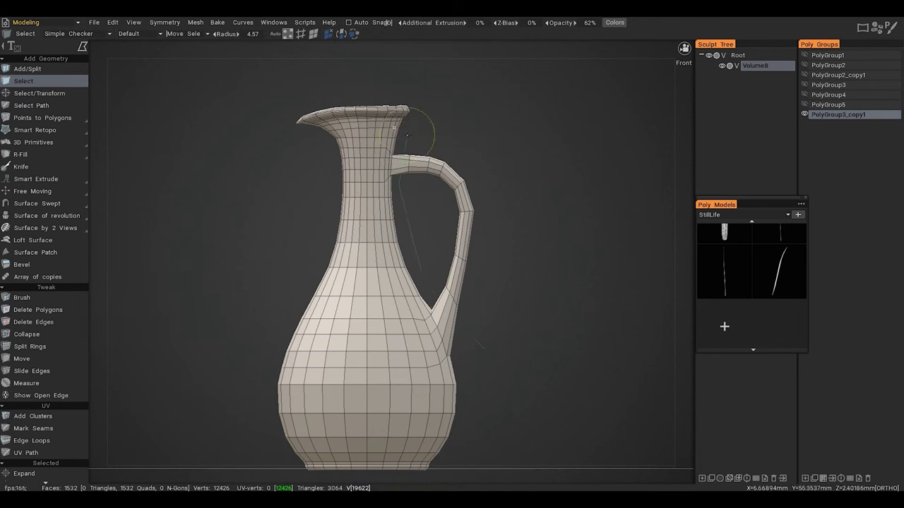
{"action": "left_click", "coordinate": [477, 348]}
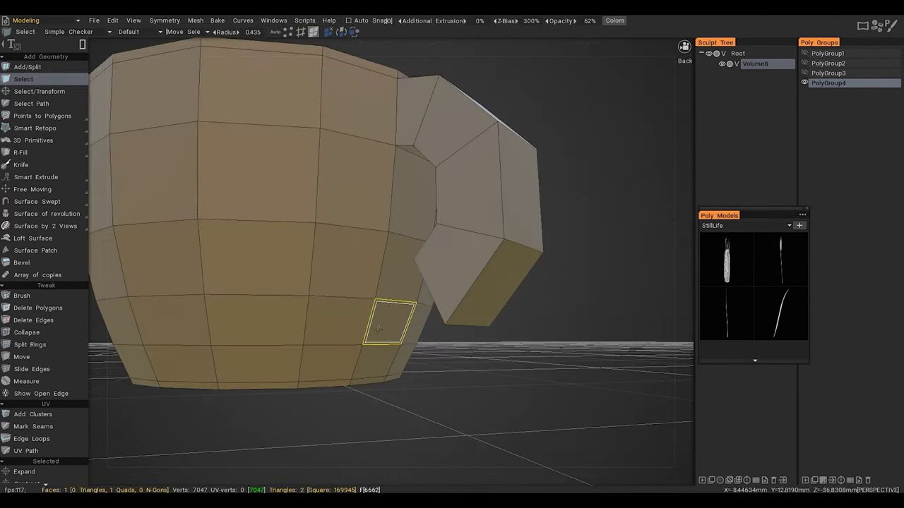
Step: Select the cup handle's vertices in PolyGroup4 and smooth its shape with Relax
{"action": "left_click", "coordinate": [389, 321]}
{"action": "left_click_drag", "start_coordinate": [494, 202], "coordinate": [413, 358]}
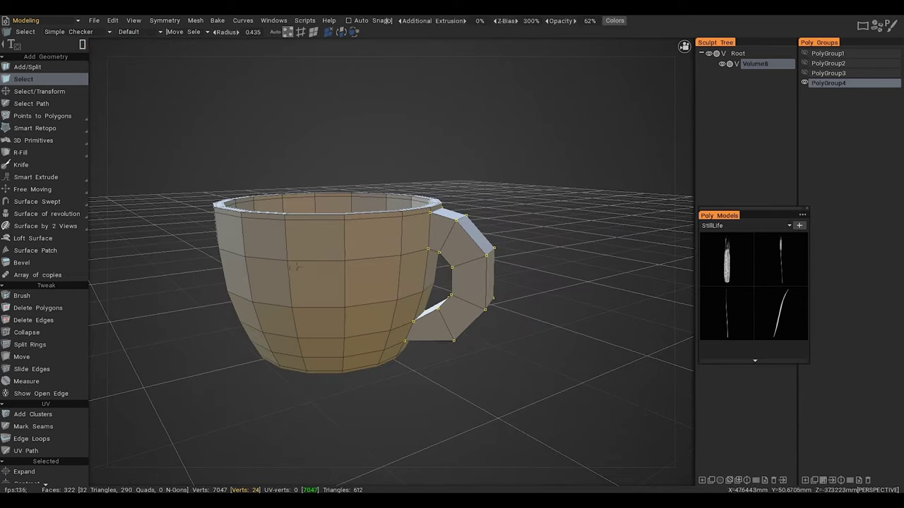
{"action": "scroll", "coordinate": [43, 283], "scroll_direction": "down", "scroll_amount": 5}
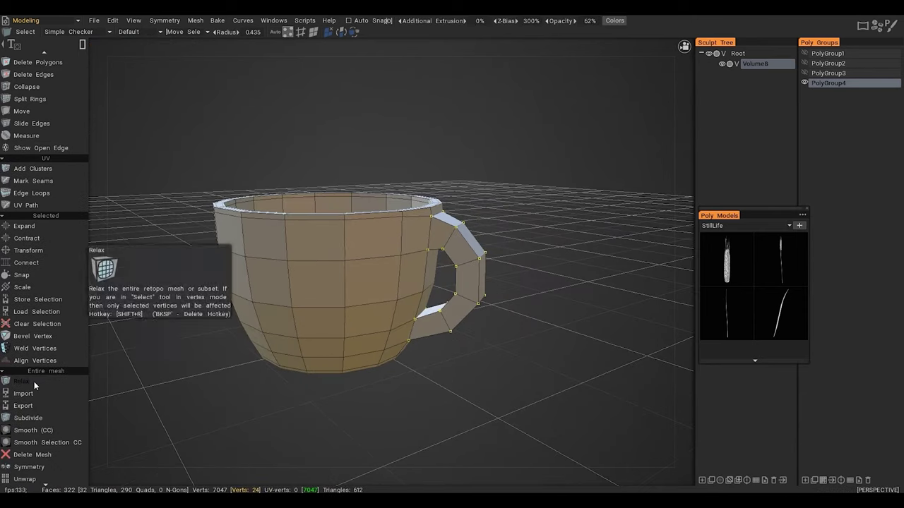
{"action": "left_click", "coordinate": [34, 382]}
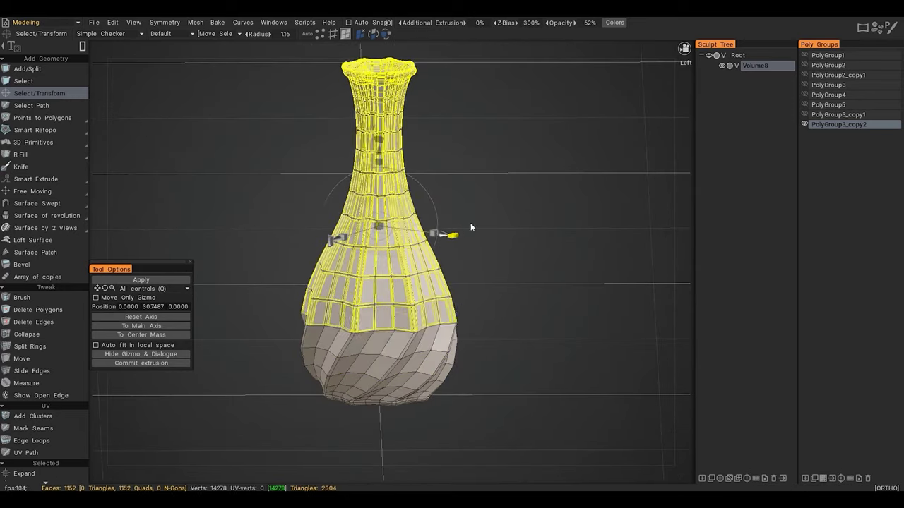
Step: Twist the vase's lower body by rotating the selected upper faces and contracting the selection row by row
{"action": "key", "text": "minus"}
{"action": "left_click_drag", "start_coordinate": [471, 222], "coordinate": [482, 292]}
{"action": "left_click_drag", "start_coordinate": [375, 278], "coordinate": [402, 276]}
{"action": "key", "text": "minus"}
{"action": "key", "text": "ctrl+minus"}
{"action": "key", "text": "ctrl+minus"}
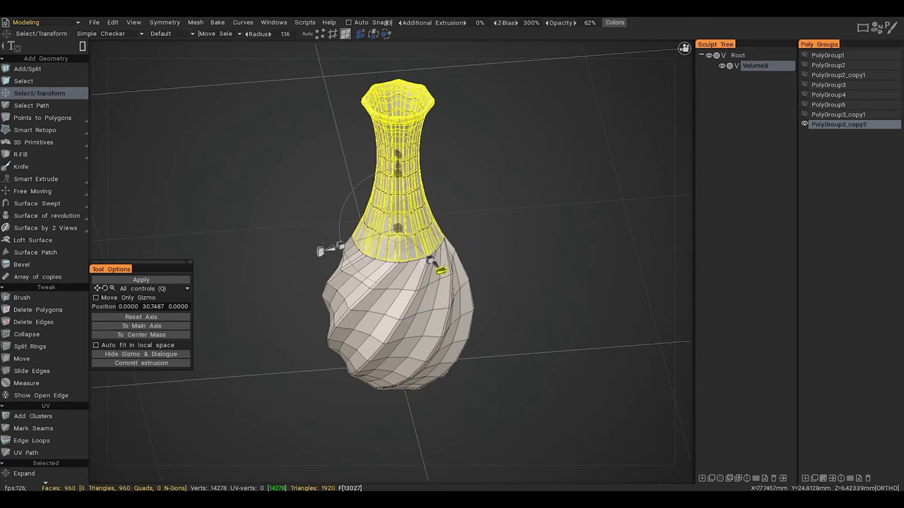
Step: Continue the spiral twist up the vase's neck, contracting the face selection toward the rim between rotations
{"action": "key", "text": "ctrl+minus"}
{"action": "mouse_move", "coordinate": [501, 248]}
{"action": "left_mouse_down", "text": "alt"}
{"action": "mouse_move", "coordinate": [490, 204]}
{"action": "mouse_move", "coordinate": [372, 302]}
{"action": "mouse_move", "coordinate": [433, 323]}
{"action": "mouse_move", "coordinate": [504, 261]}
{"action": "left_mouse_up", "text": "alt"}
{"action": "key", "text": "ctrl+minus"}
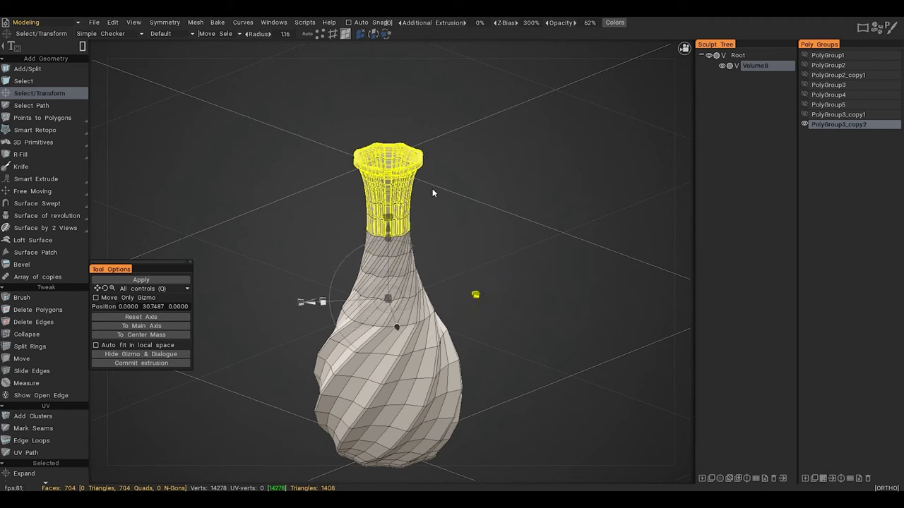
{"action": "left_click_drag", "start_coordinate": [498, 306], "coordinate": [467, 322], "text": "alt"}
{"action": "key", "text": "ctrl+minus"}
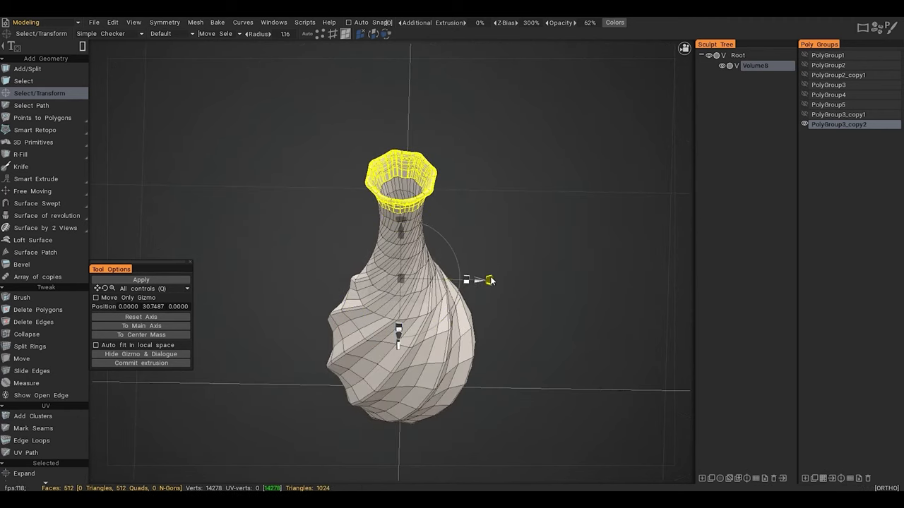
{"action": "key", "text": "ctrl+minus"}
{"action": "left_click_drag", "start_coordinate": [490, 286], "coordinate": [527, 258], "text": "alt"}
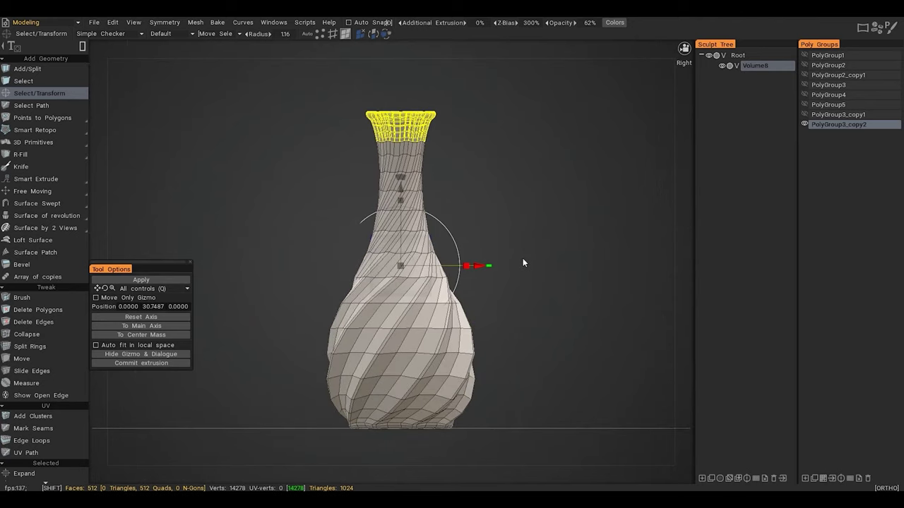
Step: Expand the face selection from the vase's rim down along the twisted neck
{"action": "key", "text": "ctrl+plus"}
{"action": "key", "text": "ctrl+plus"}
{"action": "key", "text": "ctrl+plus"}
{"action": "key", "text": "ctrl+plus"}
{"action": "key", "text": "ctrl+plus"}
{"action": "key", "text": "ctrl+plus"}
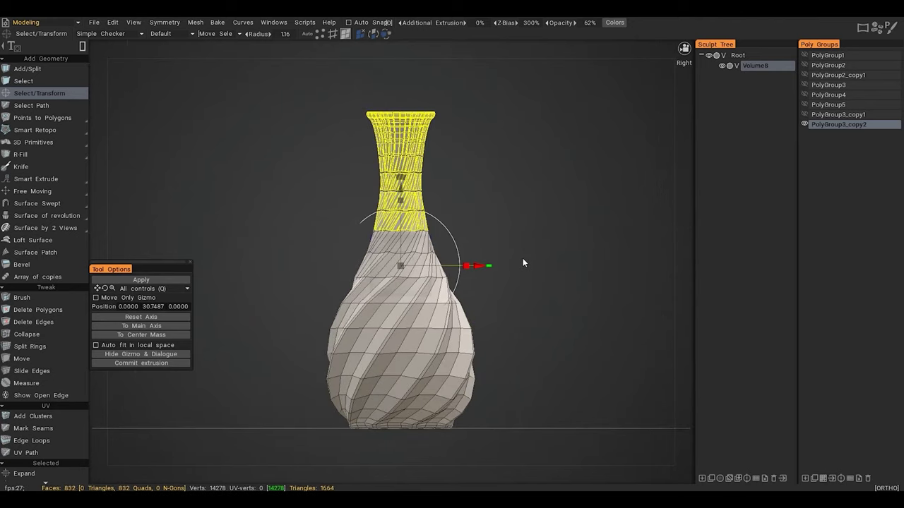
{"action": "key", "text": "shift+plus"}
{"action": "key", "text": "shift+plus"}
{"action": "key", "text": "shift+plus"}
Step: Select the flared faces at the top of the twisted vase's neck and deselect the lower rows of that selection
{"action": "middle_click_drag", "start_coordinate": [479, 339], "coordinate": [480, 306], "text": "alt"}
{"action": "left_click_drag", "start_coordinate": [255, 369], "coordinate": [496, 321]}
{"action": "key", "text": "shift+plus"}
{"action": "left_click_drag", "start_coordinate": [353, 151], "coordinate": [502, 213]}
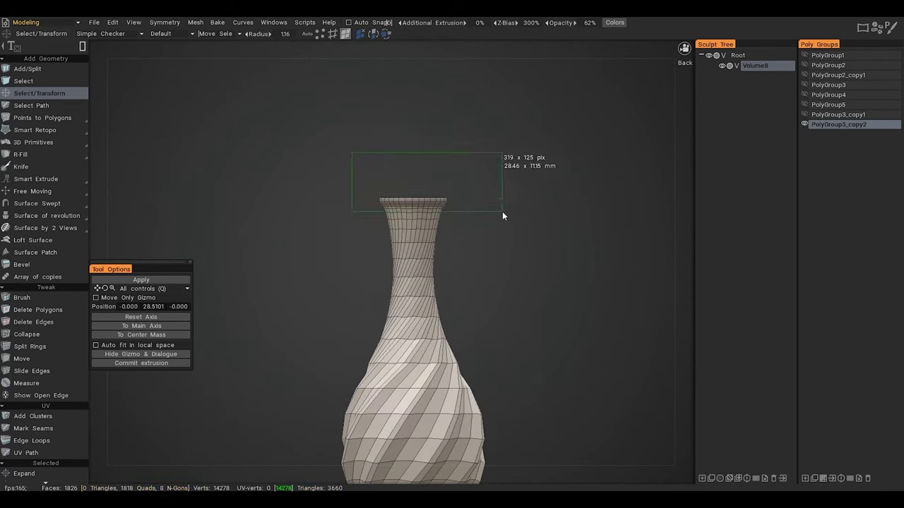
{"action": "left_click_drag", "start_coordinate": [502, 219], "coordinate": [503, 305], "text": "alt"}
{"action": "left_click_drag", "start_coordinate": [340, 292], "coordinate": [524, 253], "text": "ctrl"}
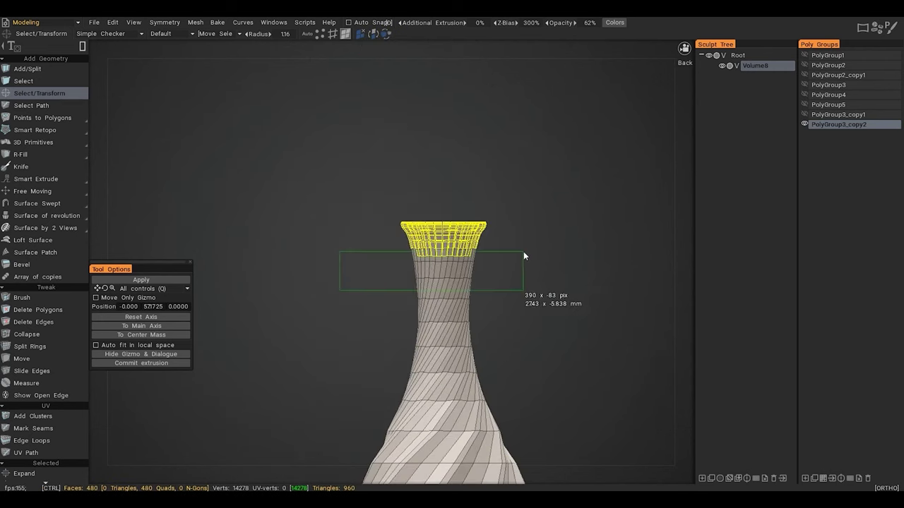
{"action": "left_click_drag", "start_coordinate": [524, 254], "coordinate": [505, 259], "text": "alt"}
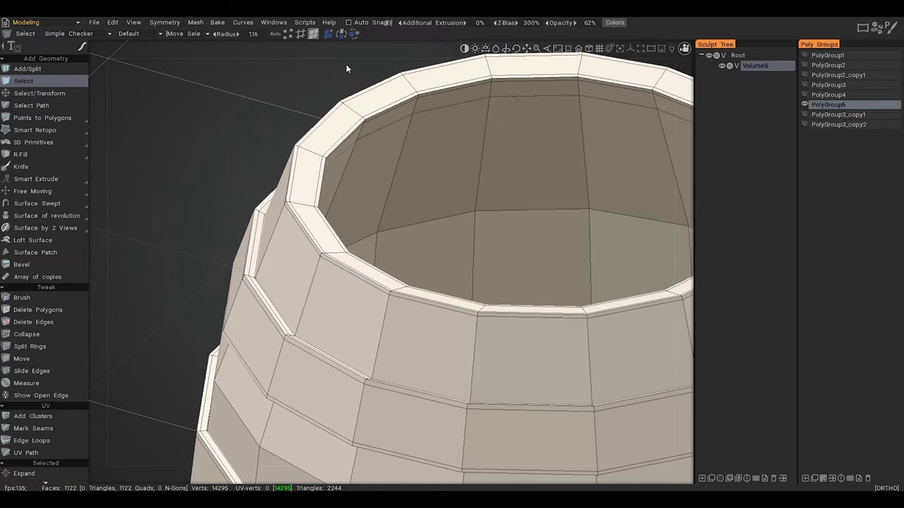
Step: Clone the ring of faces just inside the barrel's rim as a separate poly group and close it with a flat lid
{"action": "key", "text": "space"}
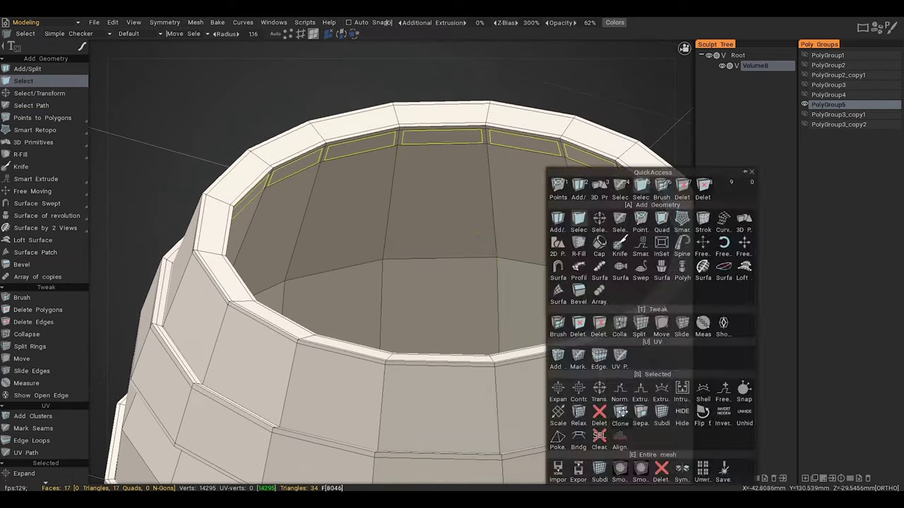
{"action": "key", "text": "space"}
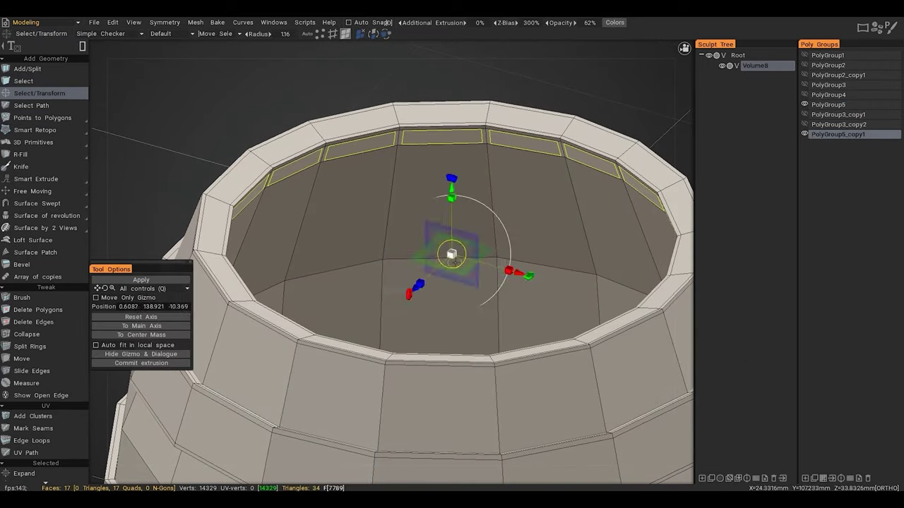
{"action": "left_click_drag", "start_coordinate": [452, 253], "coordinate": [410, 268]}
{"action": "key", "text": "Return"}
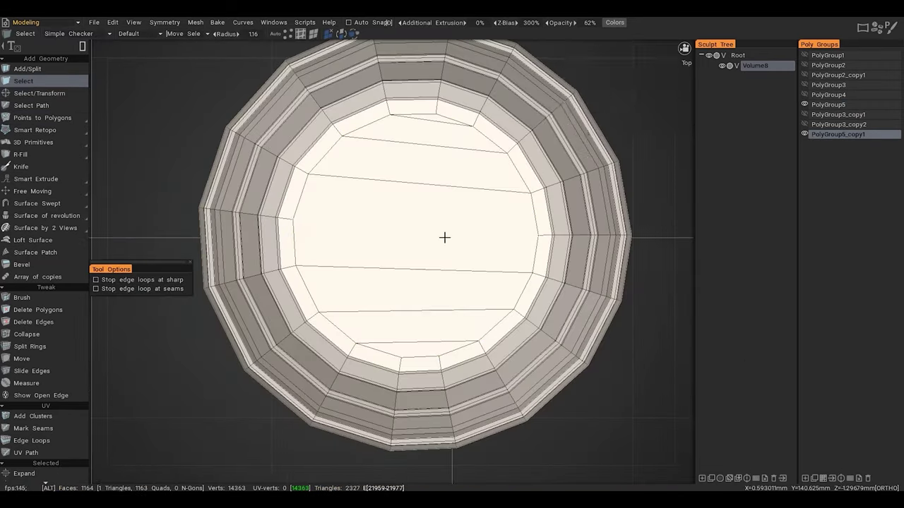
{"action": "left_click_drag", "start_coordinate": [456, 243], "coordinate": [495, 161], "text": "alt"}
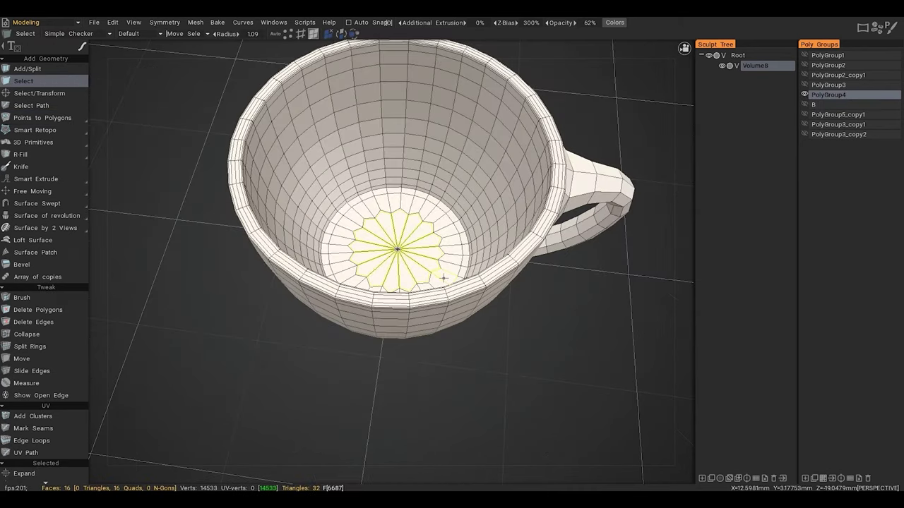
Step: Expand the face selection from the cup's inner bottom up its inside wall, stopping a little below the rim
{"action": "key", "text": "KP_Add"}
{"action": "key", "text": "KP_Add"}
{"action": "key", "text": "KP_Add"}
{"action": "key", "text": "KP_Add"}
{"action": "key", "text": "KP_Add"}
{"action": "key", "text": "KP_Add"}
{"action": "key", "text": "KP_Add"}
{"action": "key", "text": "KP_Add"}
{"action": "key", "text": "KP_Add"}
{"action": "key", "text": "KP_Add"}
{"action": "key", "text": "KP_Add"}
{"action": "key", "text": "KP_Add"}
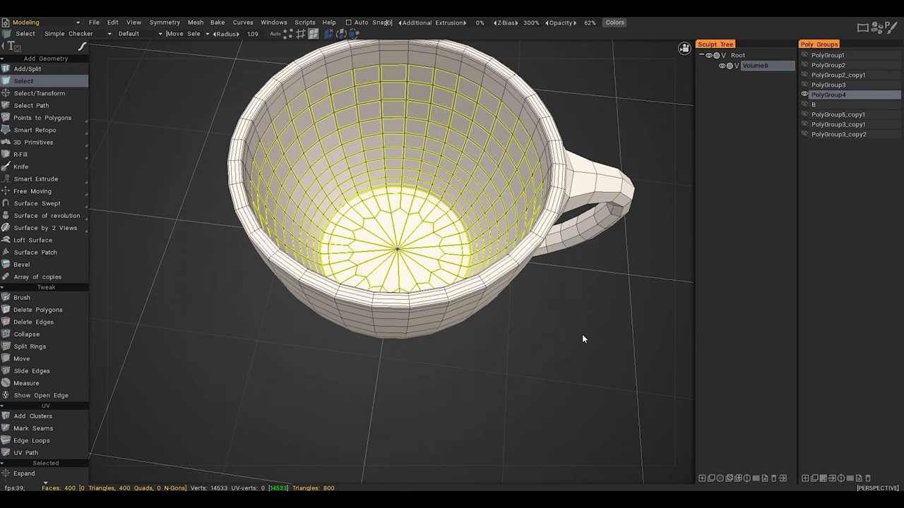
Step: Clone the cup's selected inner faces into a new poly group and hide PolyGroup4
{"action": "left_click_drag", "start_coordinate": [583, 336], "coordinate": [624, 271]}
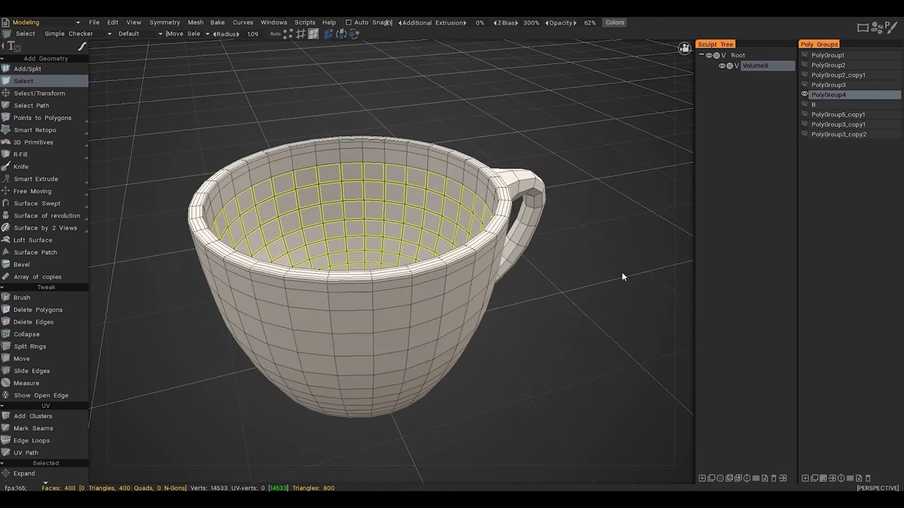
{"action": "key", "text": "space"}
{"action": "left_click", "coordinate": [590, 342]}
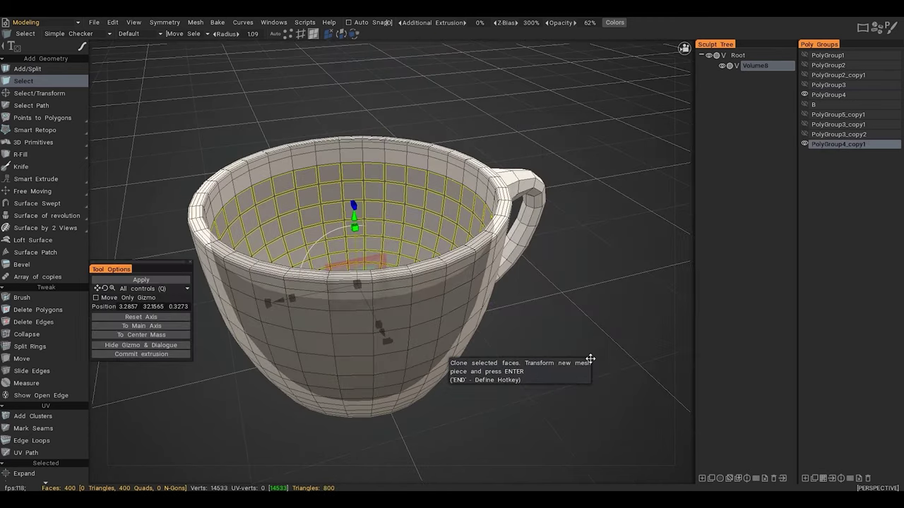
{"action": "left_click", "coordinate": [138, 282]}
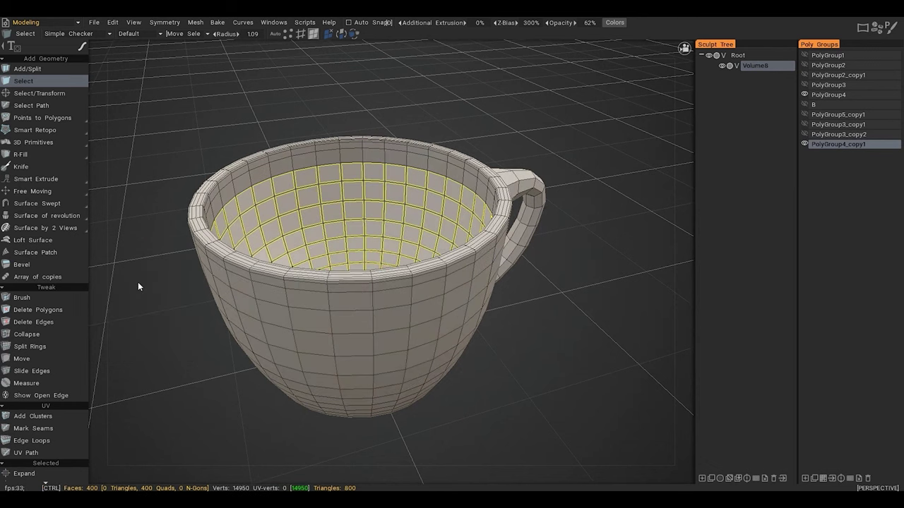
{"action": "left_click", "coordinate": [804, 95]}
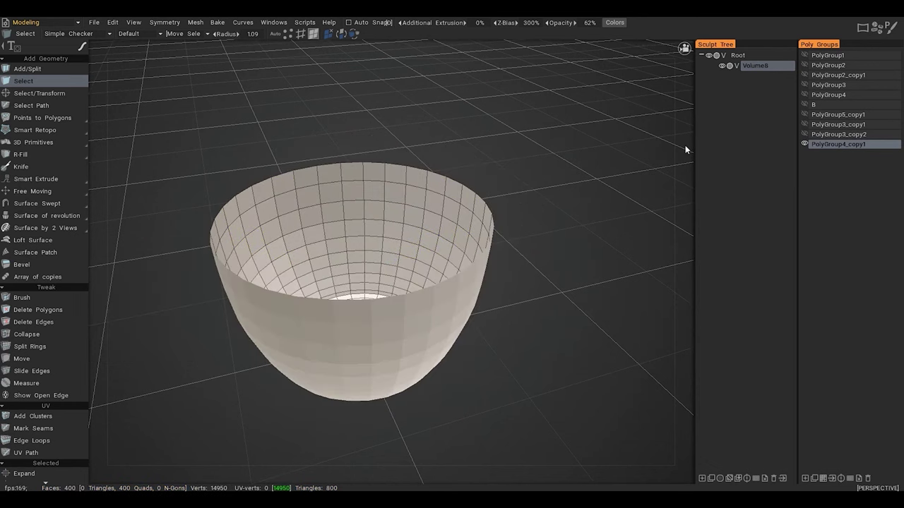
Step: Select the cloned piece's open top edge loop, deselect one edge at each opposite end, and bridge the remaining edges into a flat cap
{"action": "left_click", "coordinate": [301, 34]}
{"action": "double_click", "coordinate": [423, 171]}
{"action": "key", "text": "KP_7"}
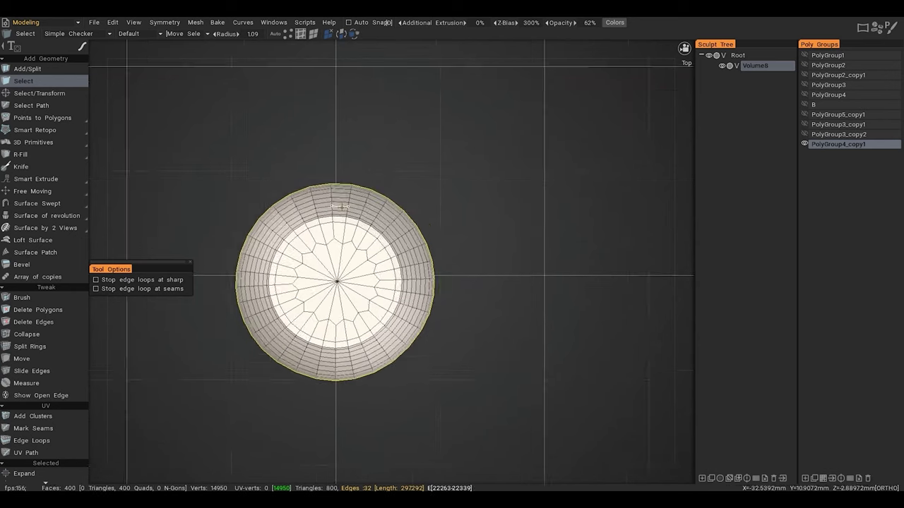
{"action": "key", "text": "e"}
{"action": "left_click", "coordinate": [376, 168]}
{"action": "left_click_drag", "start_coordinate": [331, 177], "coordinate": [357, 193], "text": "ctrl"}
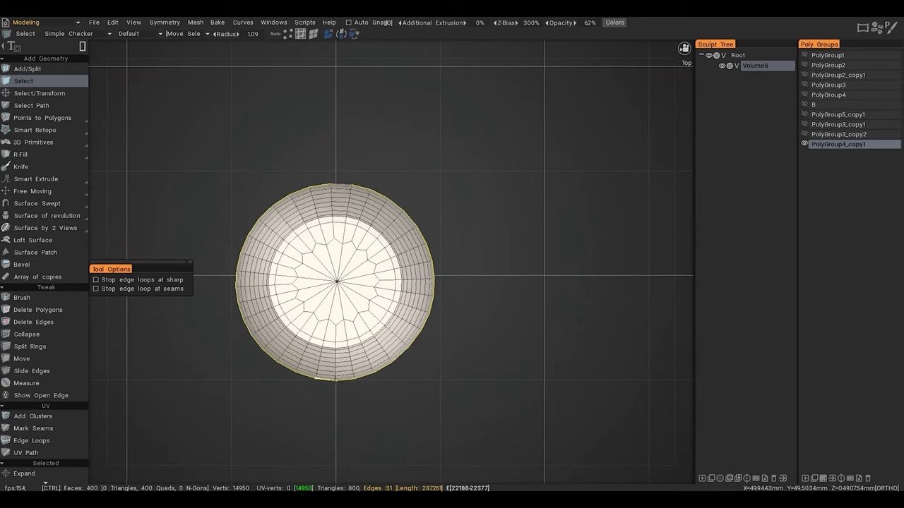
{"action": "key", "text": "b"}
{"action": "left_click_drag", "start_coordinate": [533, 308], "coordinate": [495, 218], "text": "alt"}
{"action": "key", "text": "Return"}
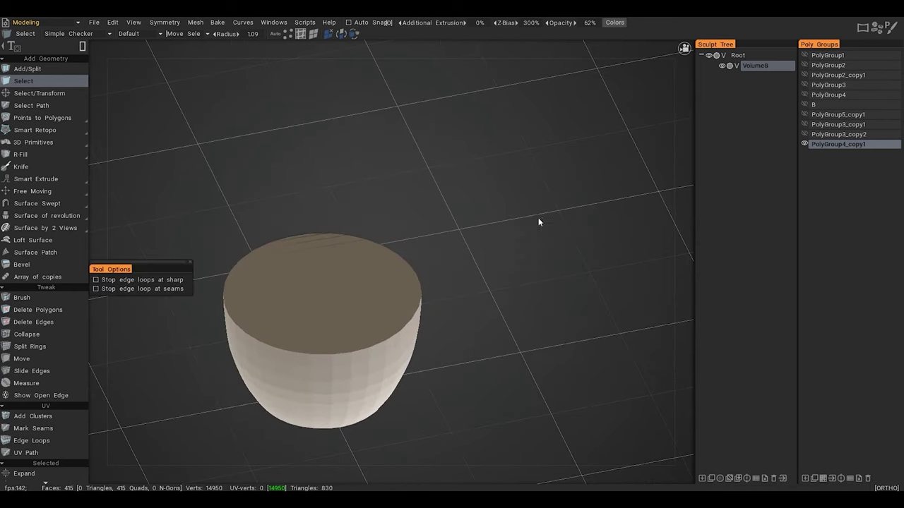
Step: Select all of the capped cup filling and flip its faces outward
{"action": "key", "text": "ctrl+a"}
{"action": "key", "text": "space"}
{"action": "left_click", "coordinate": [570, 399]}
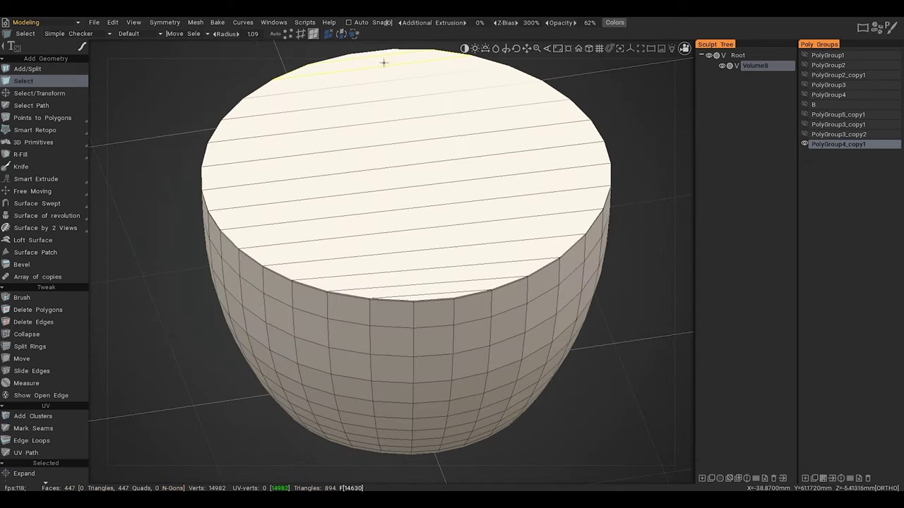
Step: Select the faces of the filling's flat top and extrude them slightly with the transform gizmo
{"action": "mouse_move", "coordinate": [385, 63]}
{"action": "left_mouse_down"}
{"action": "mouse_move", "coordinate": [382, 56]}
{"action": "mouse_move", "coordinate": [432, 295]}
{"action": "left_mouse_up"}
{"action": "key", "text": "t"}
{"action": "left_click_drag", "start_coordinate": [402, 175], "coordinate": [407, 178], "text": "ctrl"}
{"action": "key", "text": "Escape"}
{"action": "key", "text": "ctrl+d"}
{"action": "key", "text": "ctrl+z"}
Step: Show the cup in PolyGroup4 and merge the filling in PolyGroup4_copy1 into it
{"action": "right_click_drag", "start_coordinate": [681, 286], "coordinate": [527, 267], "text": "alt"}
{"action": "left_click", "coordinate": [804, 94]}
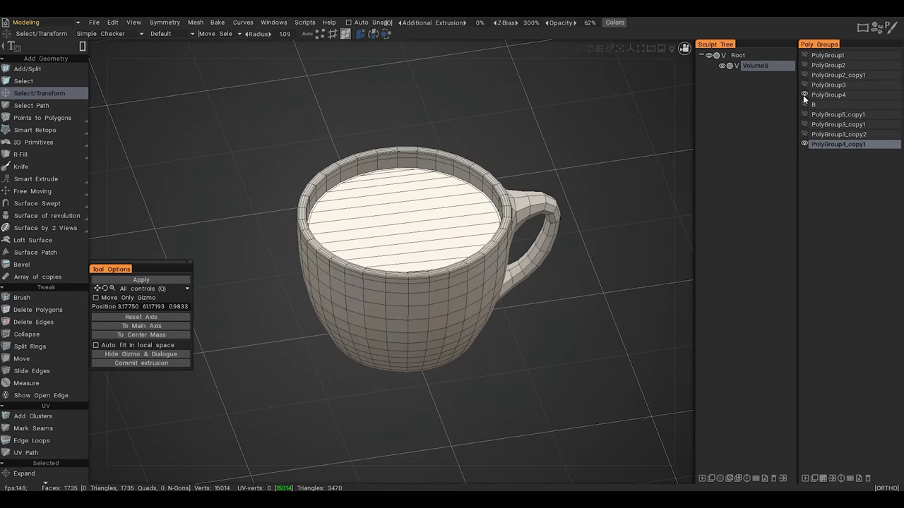
{"action": "left_click_drag", "start_coordinate": [889, 144], "coordinate": [891, 100]}
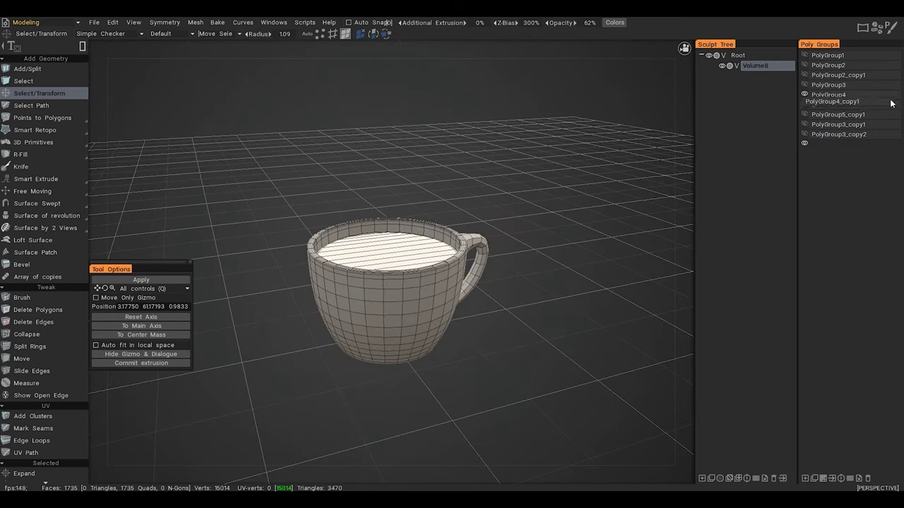
Step: Rename the merged cup group to c and add it to the StillLife set of Poly Models
{"action": "double_click", "coordinate": [824, 96]}
{"action": "key", "text": "Return"}
{"action": "double_click", "coordinate": [838, 102]}
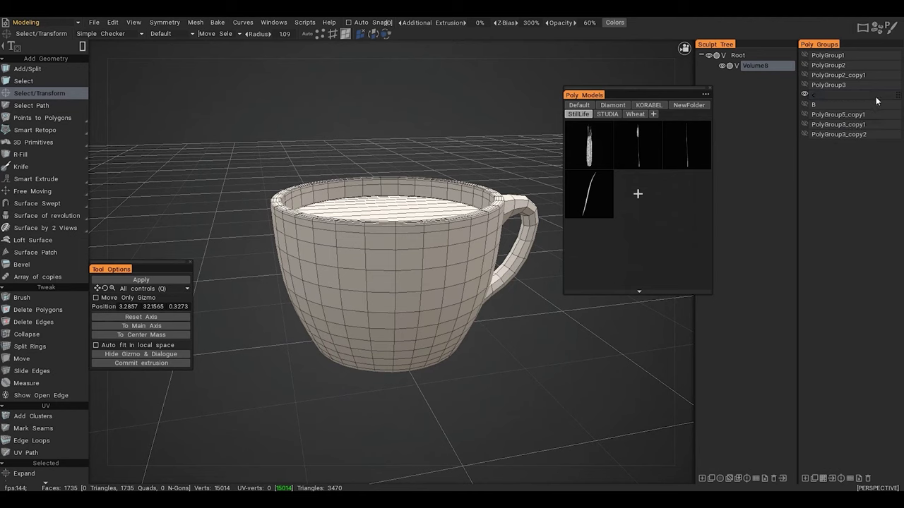
{"action": "left_click_drag", "start_coordinate": [898, 92], "coordinate": [628, 246]}
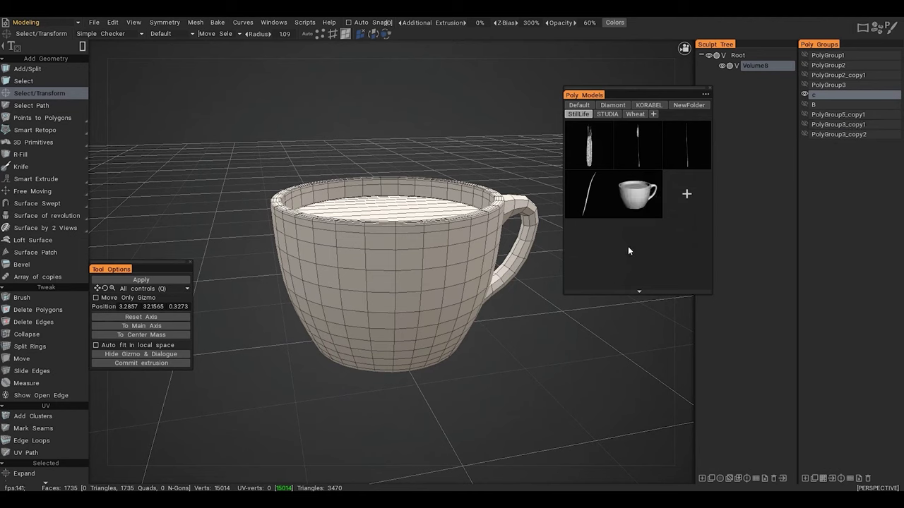
Step: Show the plain vase in PolyGroup3, hide the cup, and add the vase to the StillLife models
{"action": "left_click", "coordinate": [804, 85]}
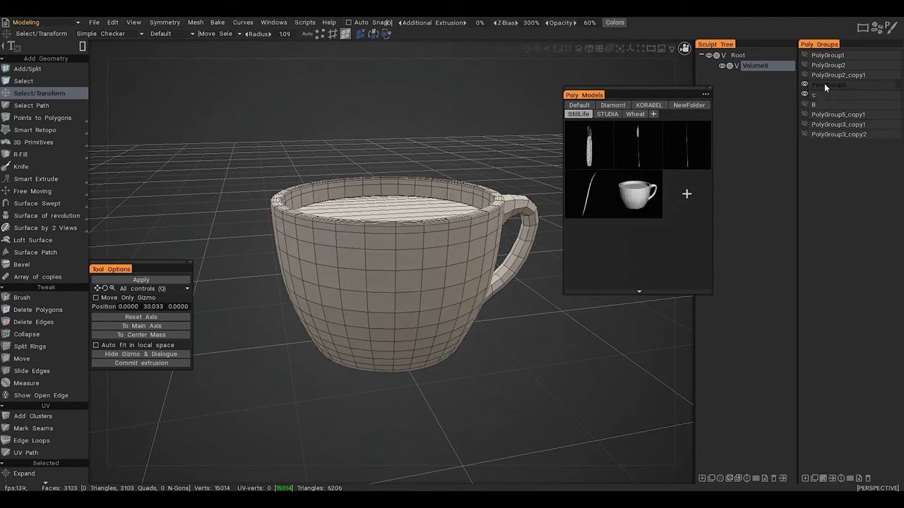
{"action": "left_click", "coordinate": [824, 84]}
{"action": "left_click", "coordinate": [805, 96]}
{"action": "right_click_drag", "start_coordinate": [354, 217], "coordinate": [378, 234], "text": "alt"}
{"action": "middle_click_drag", "start_coordinate": [379, 234], "coordinate": [398, 211], "text": "alt"}
{"action": "left_click_drag", "start_coordinate": [398, 211], "coordinate": [422, 225], "text": "alt"}
{"action": "left_click_drag", "start_coordinate": [880, 88], "coordinate": [623, 243]}
Step: Merge PolyGroup2_copy1 into the bowl's PolyGroup2 and add the filled bowl to the StillLife models
{"action": "left_click", "coordinate": [805, 73]}
{"action": "left_click", "coordinate": [805, 84]}
{"action": "left_click_drag", "start_coordinate": [804, 74], "coordinate": [591, 295]}
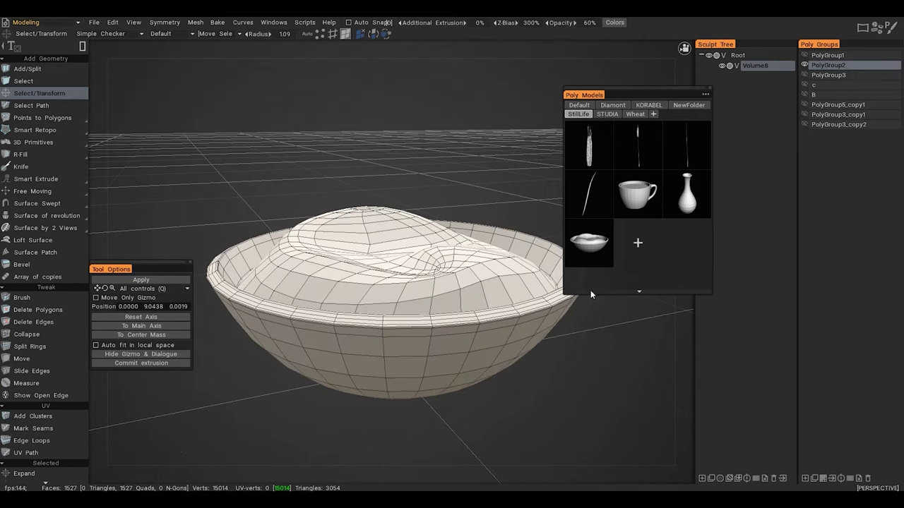
Step: Add the lidded barrel in group B and the jug in PolyGroup3_copy1 to the StillLife models
{"action": "left_click", "coordinate": [814, 95]}
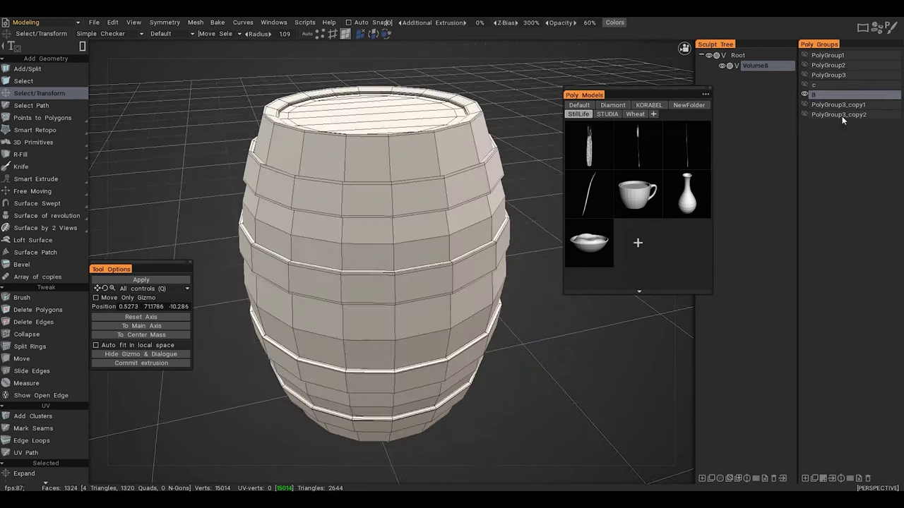
{"action": "left_click_drag", "start_coordinate": [813, 95], "coordinate": [615, 286]}
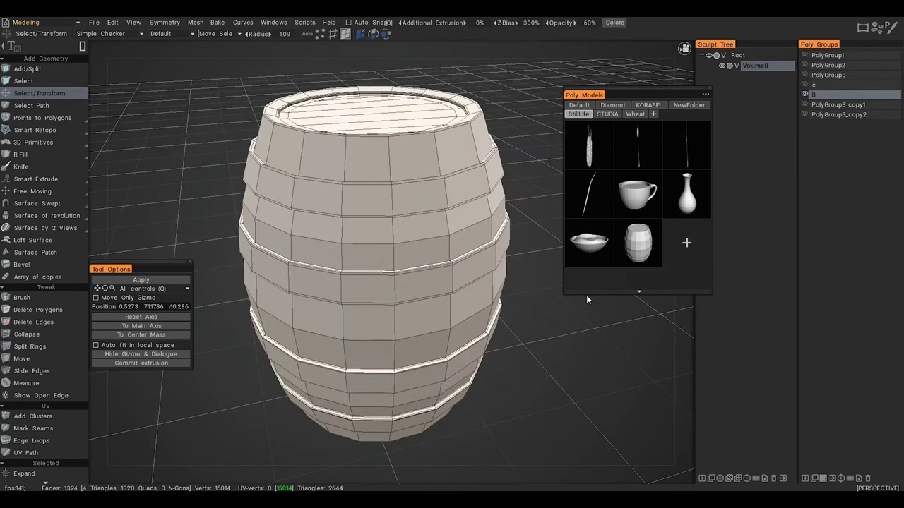
{"action": "left_click", "coordinate": [836, 105]}
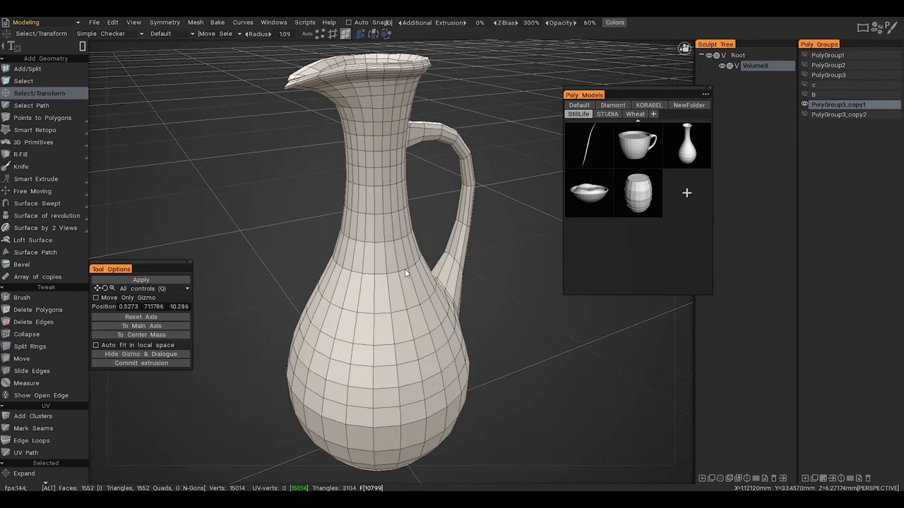
{"action": "left_click_drag", "start_coordinate": [838, 105], "coordinate": [610, 266]}
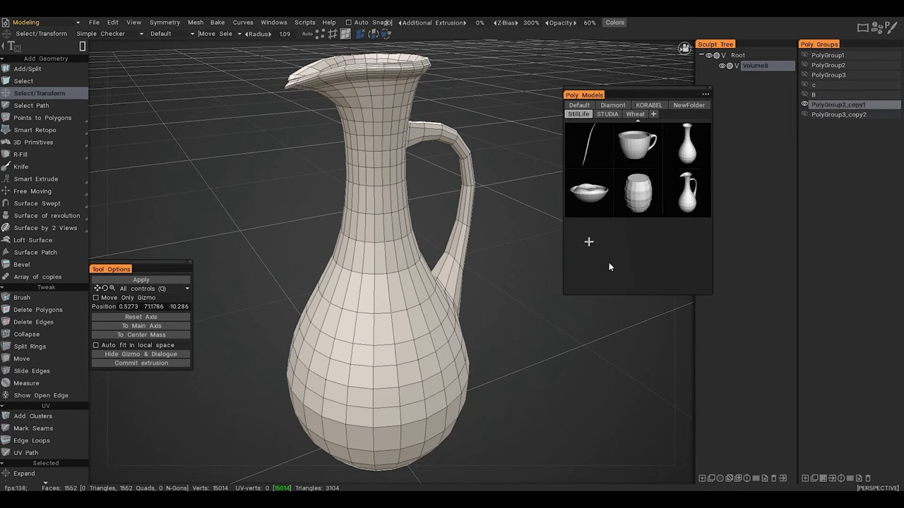
Step: Show only the twisted vase in PolyGroup3_copy2 and add it to the StillLife models
{"action": "left_click", "coordinate": [805, 114]}
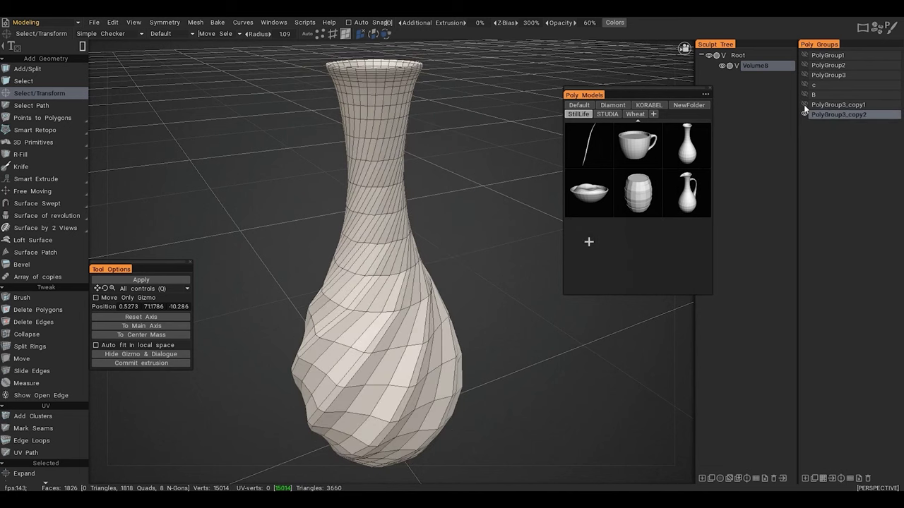
{"action": "left_click_drag", "start_coordinate": [803, 112], "coordinate": [830, 115]}
{"action": "left_click_drag", "start_coordinate": [896, 116], "coordinate": [607, 276]}
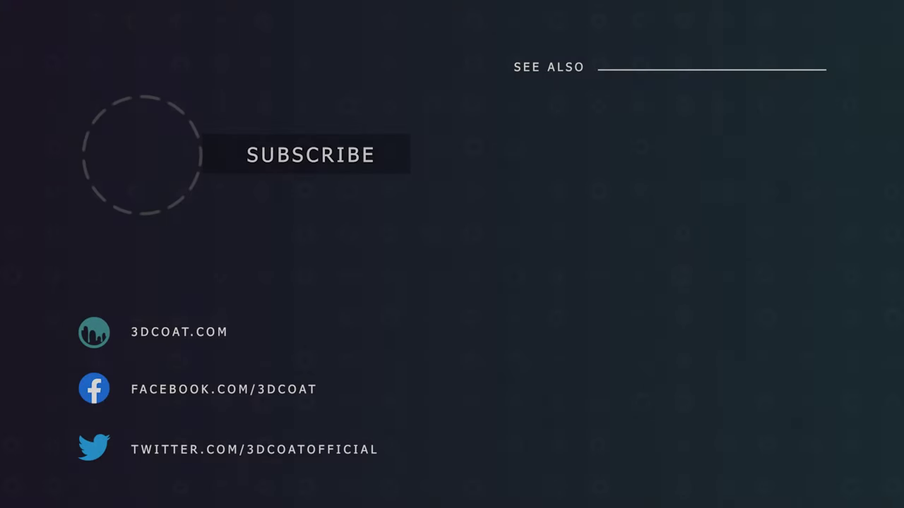